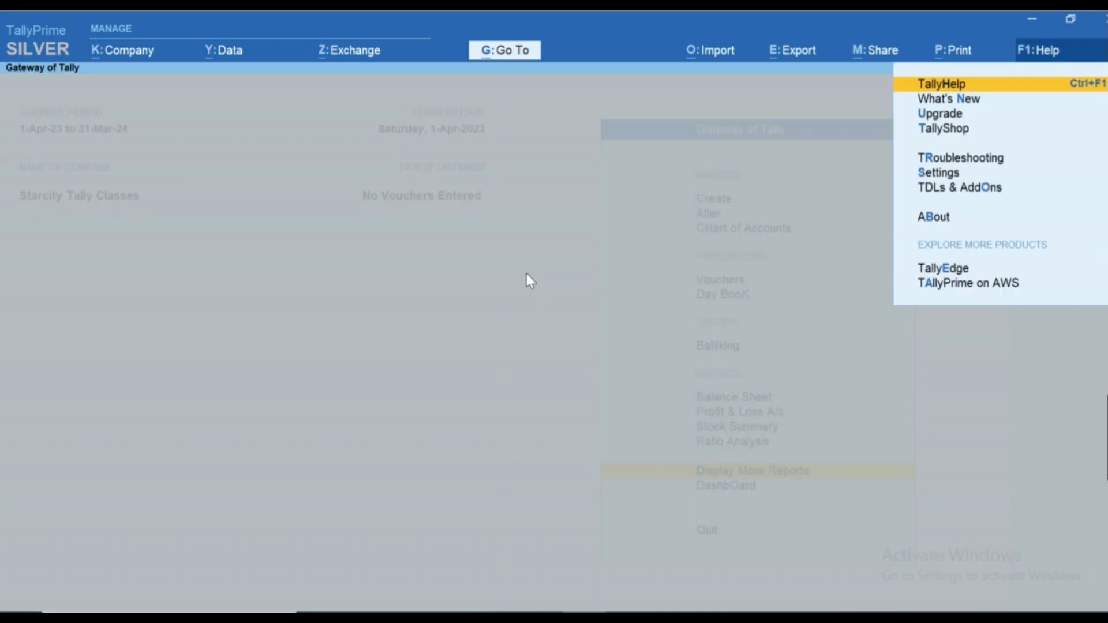
- View the About screen with TallyPrime release 4.0 (Latest) and system details, then close it
key(Down)
key(Down)
key(Down)
key(Down)
key(Down)
key(Down)
key(Down)
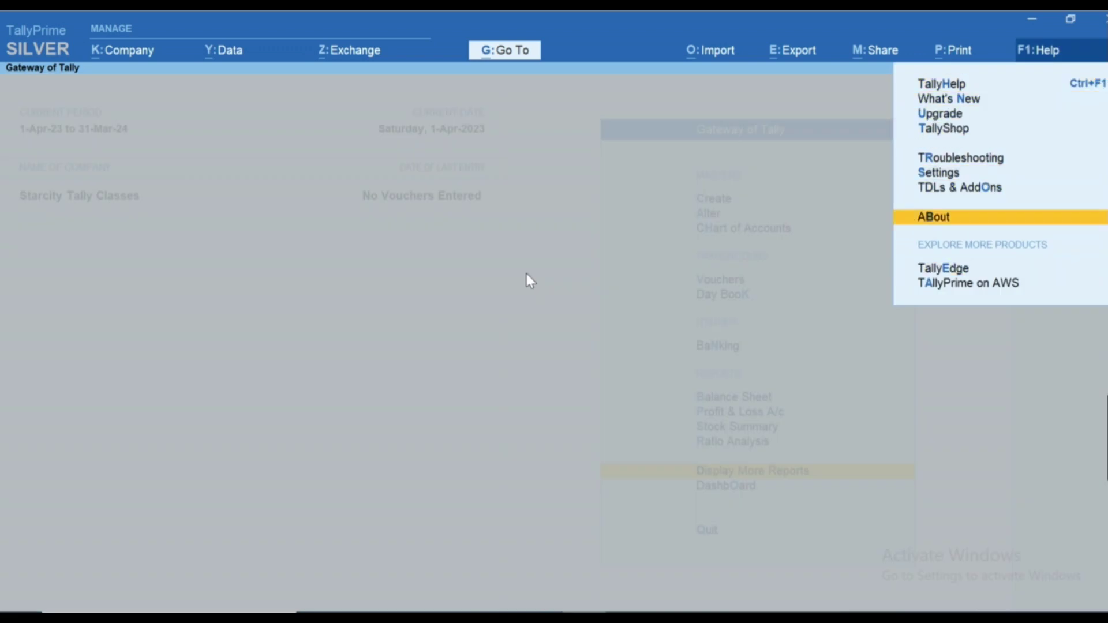
key(Return)
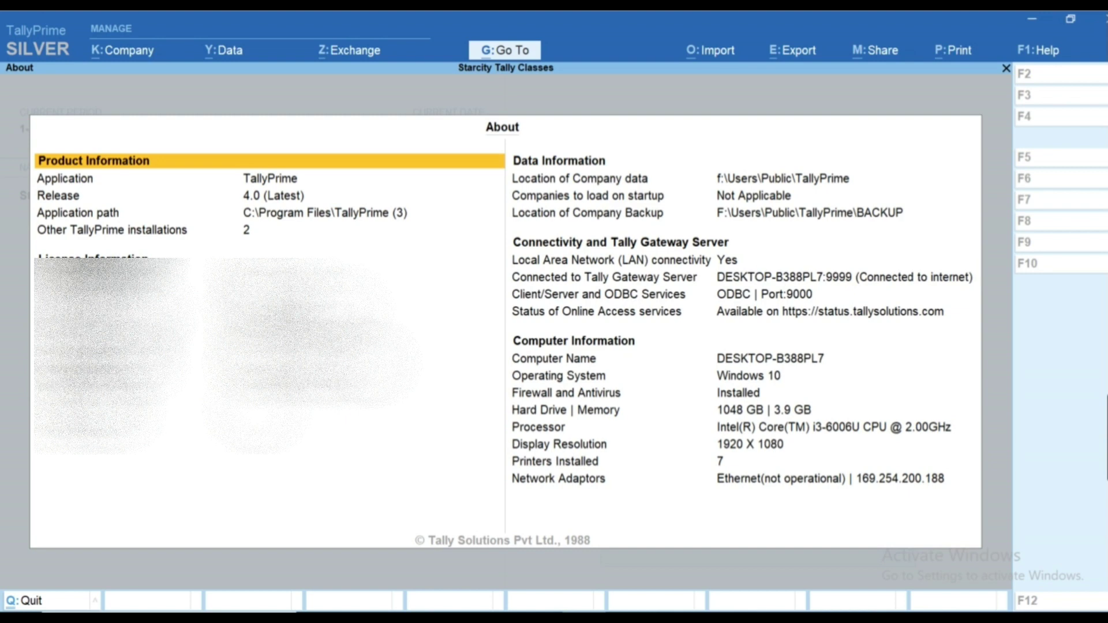
click(841, 588)
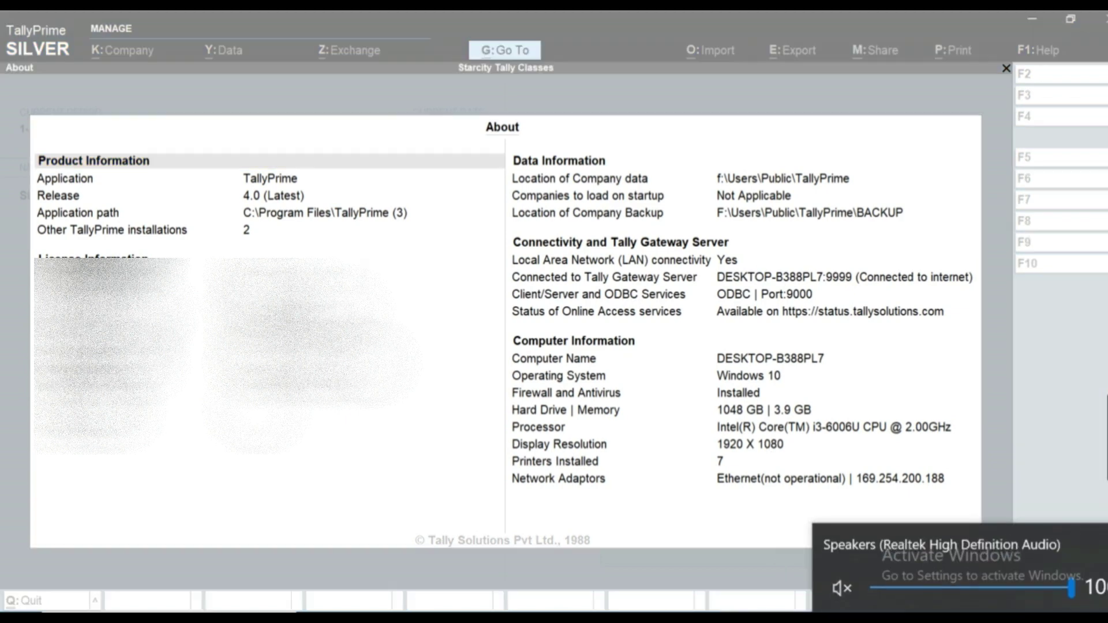
click(259, 205)
click(260, 205)
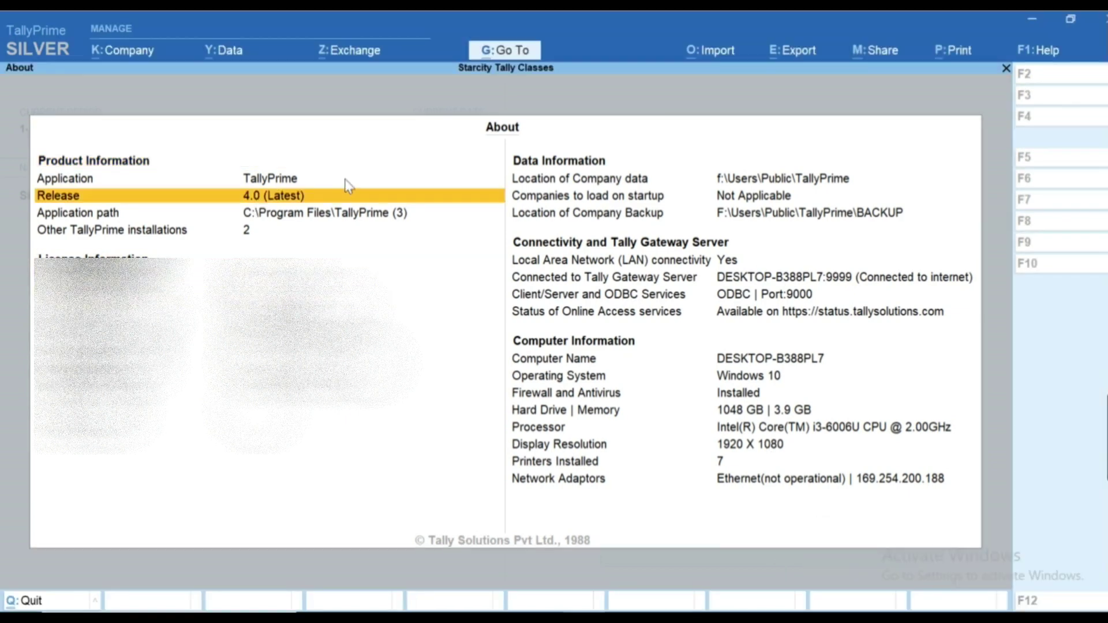
key(Escape)
- In a new sales voucher, create party ledger Abc Company under Sundry Debtors as Regular GST
key(v)
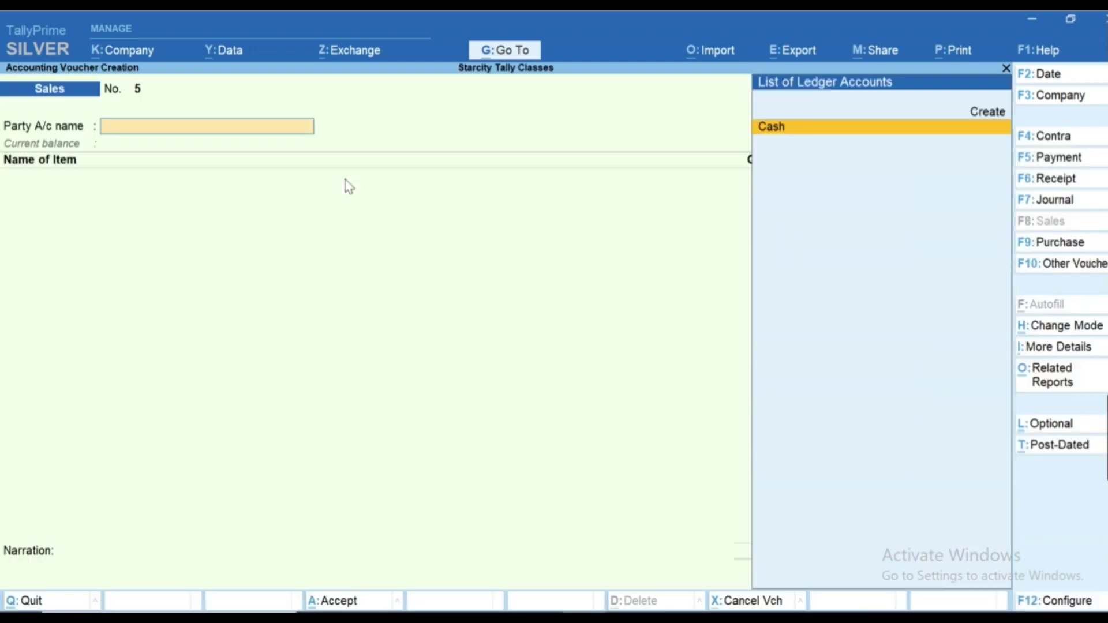
key(Up)
key(Return)
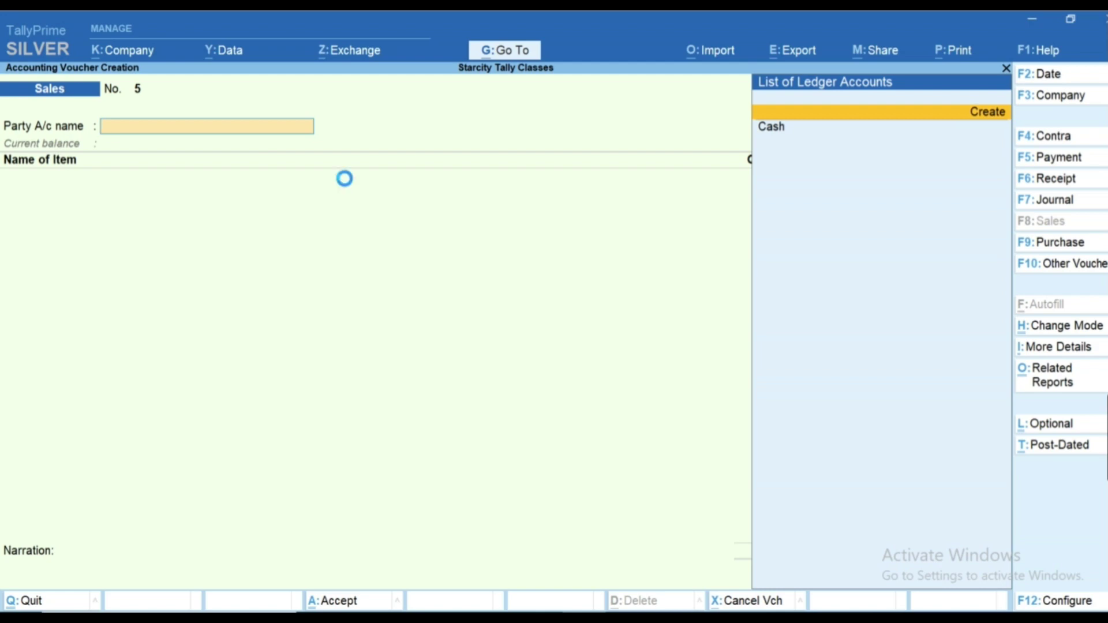
text(Abc Company)
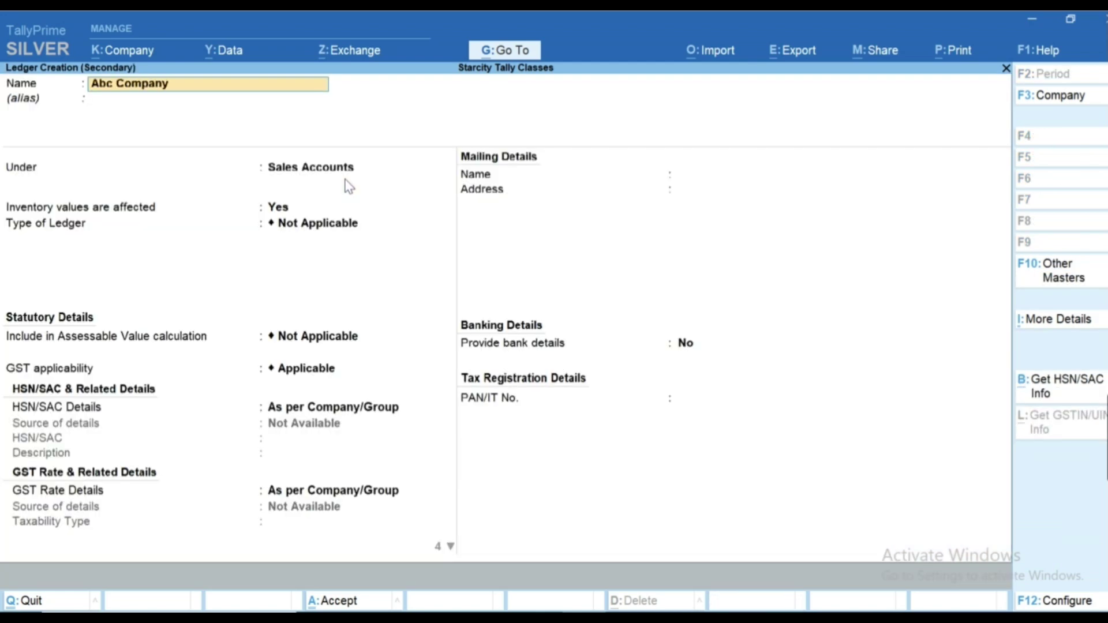
key(Return)
key(Return)
text(Deb)
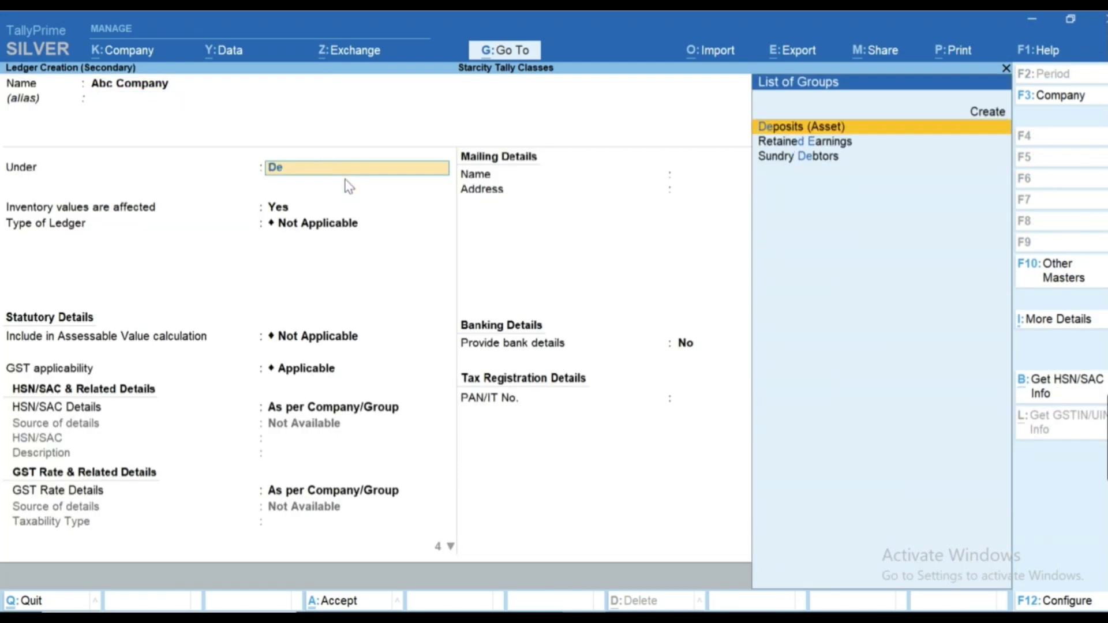
key(Return)
key(Return)
key(Return)
key(Return)
key(Return)
key(Return)
key(Return)
key(Return)
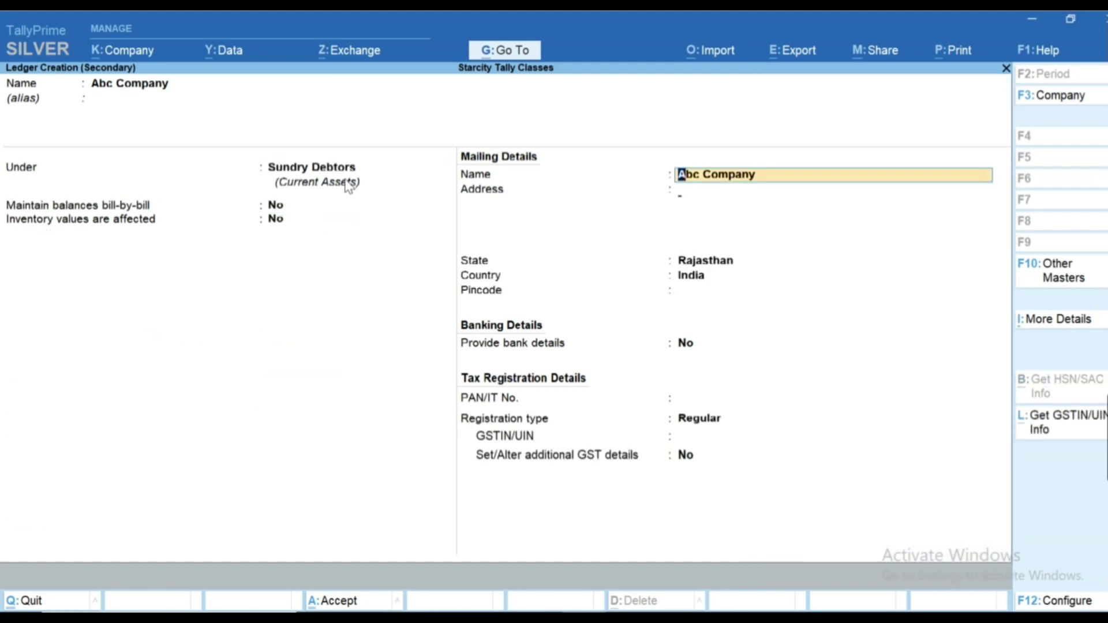
key(Return)
key(Return)
key(Return)
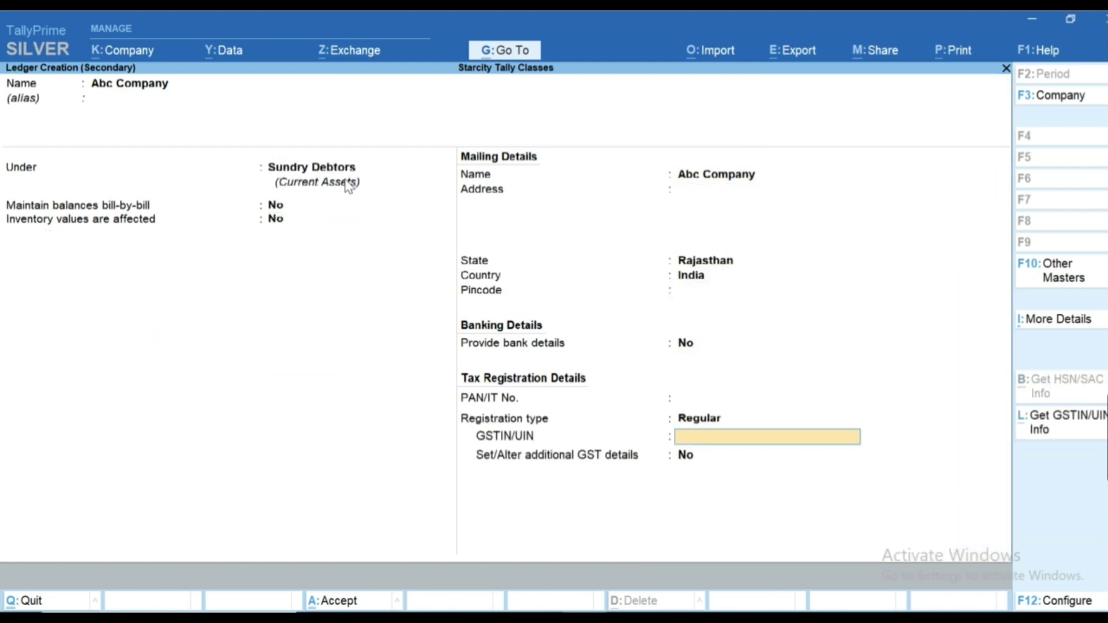
text(08JQFPK6893D1ZB)
key(Return)
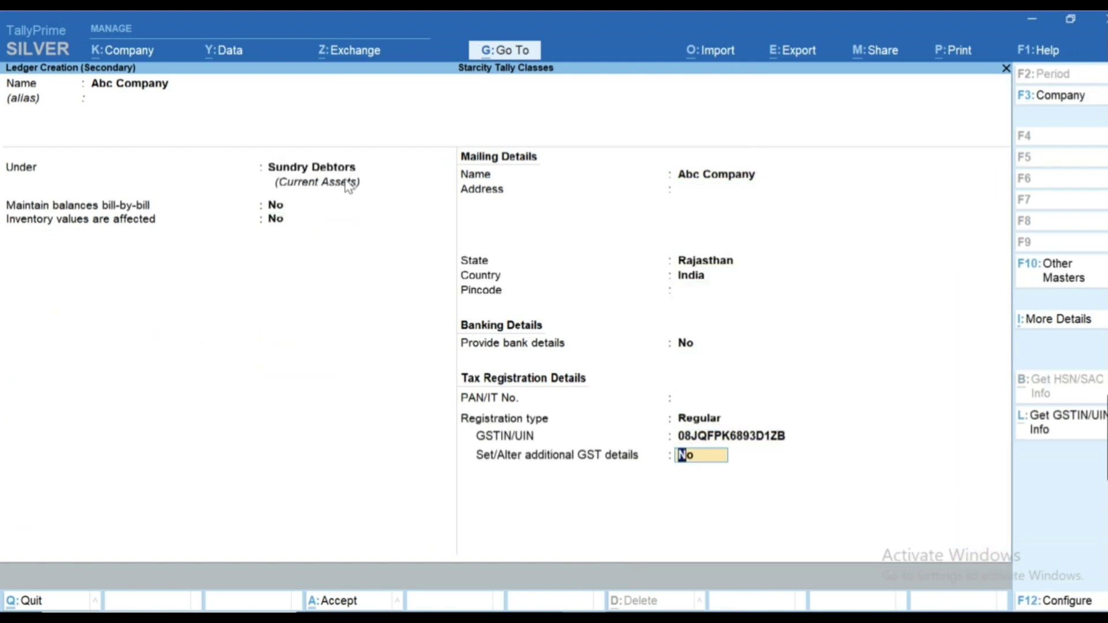
key(Return)
key(Return)
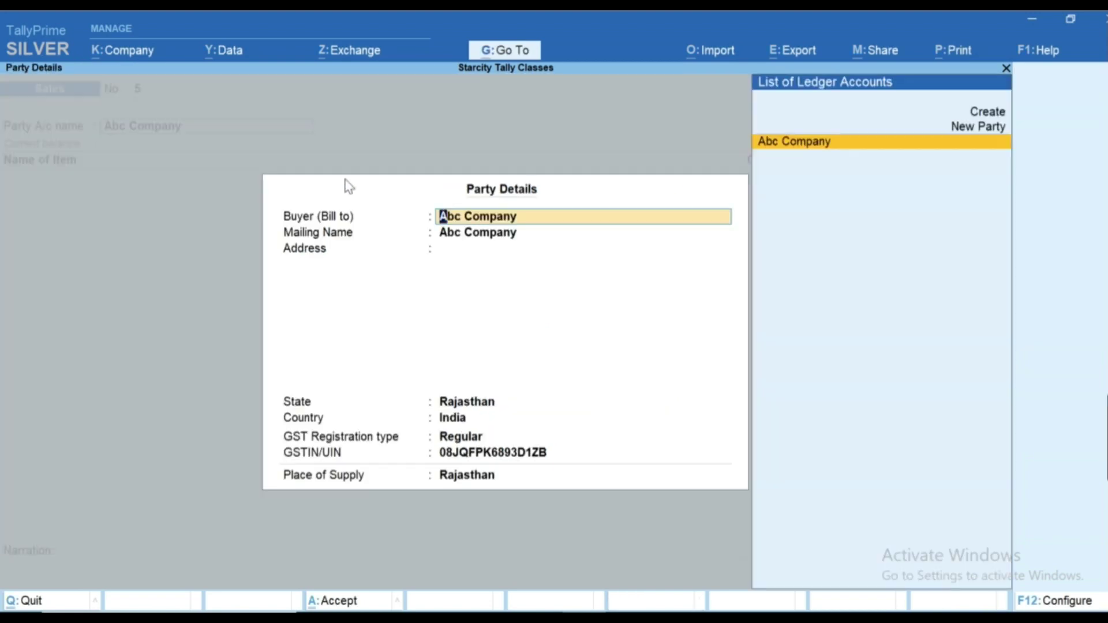
key(Return)
key(Return)
key(Return)
key(Return)
key(Return)
key(Return)
key(Return)
key(Return)
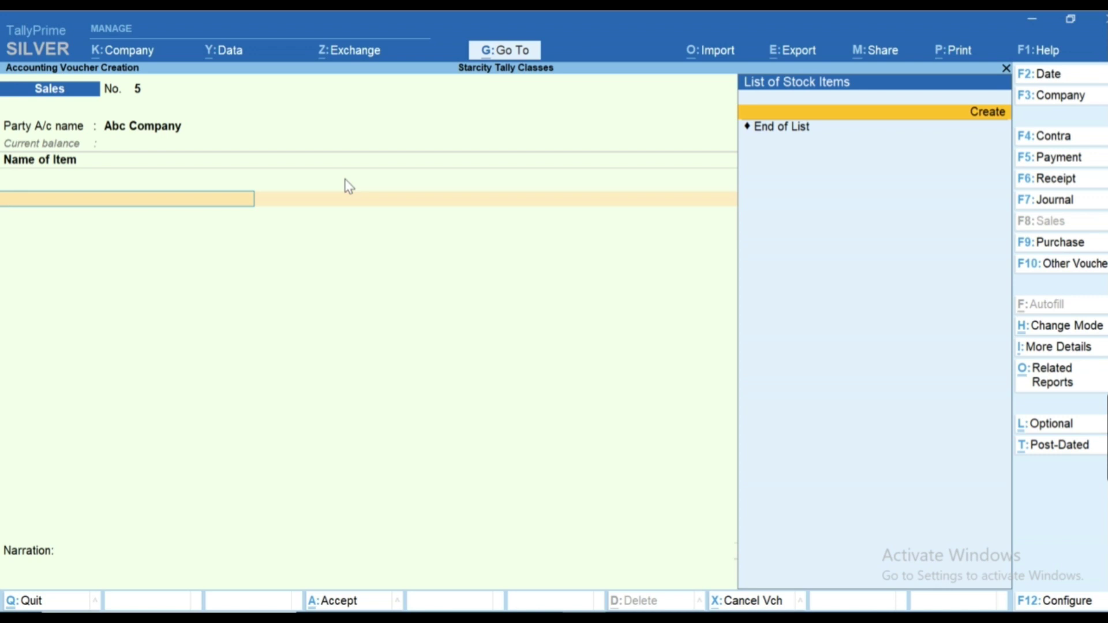
- Create stock item Taxable under Primary with a new unit pcs (PCS-PIECES)
key(alt+c)
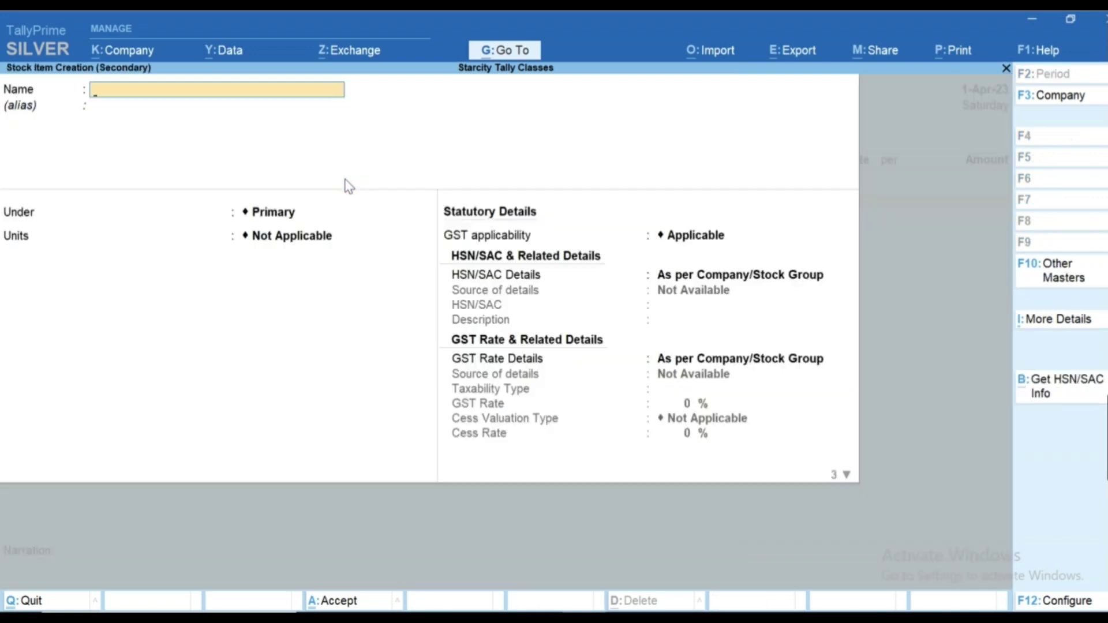
text(Taxable)
key(Return)
key(Return)
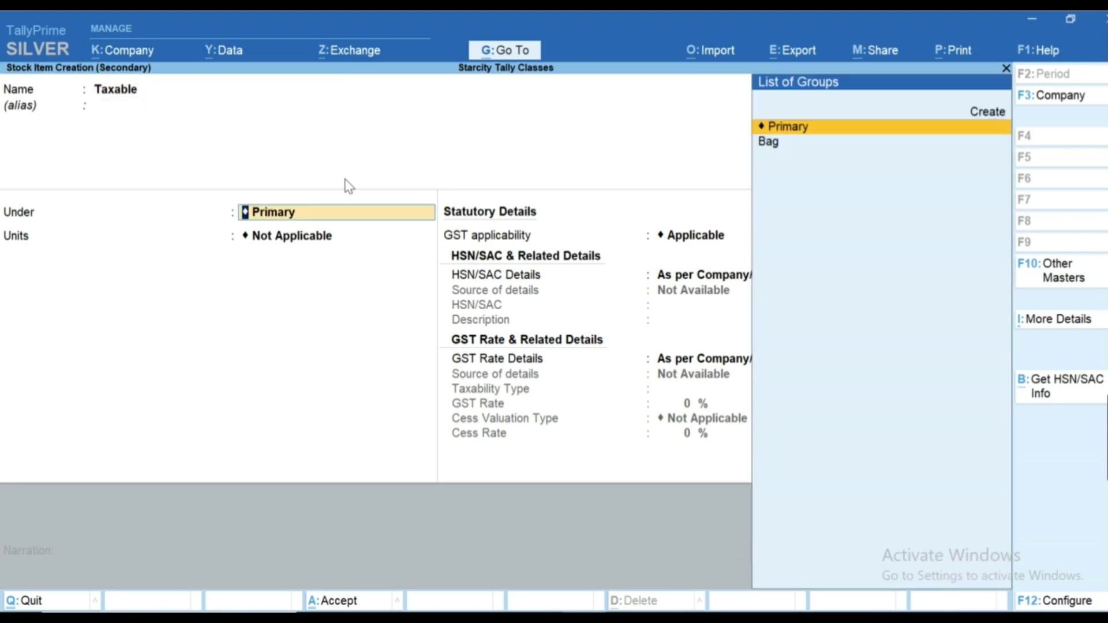
key(Return)
key(alt+c)
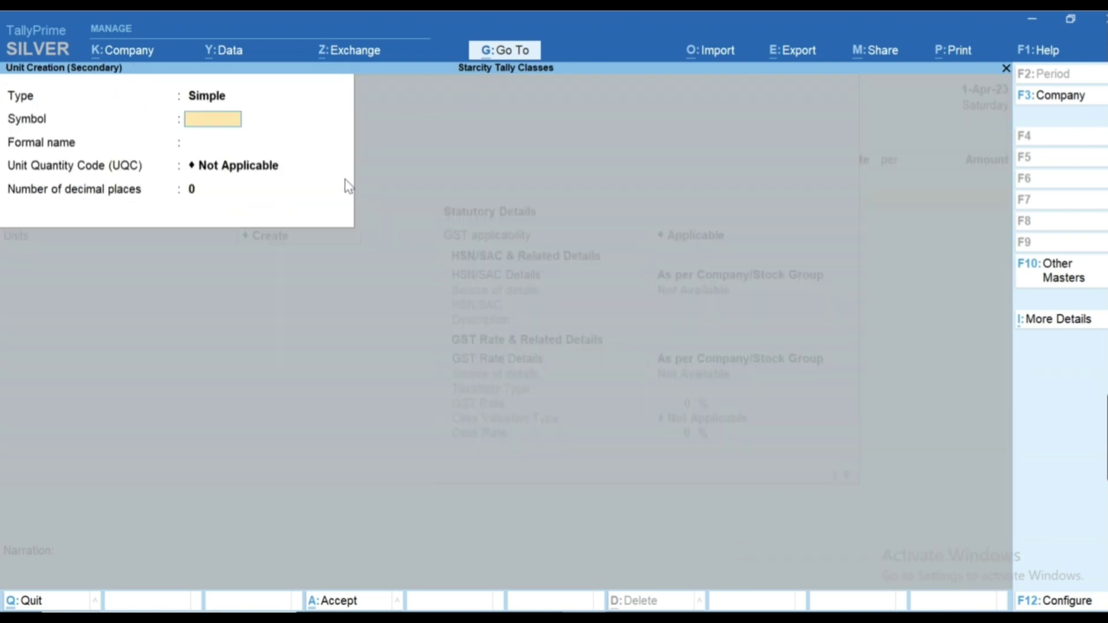
text(pcs)
key(Return)
key(Return)
text(pcs)
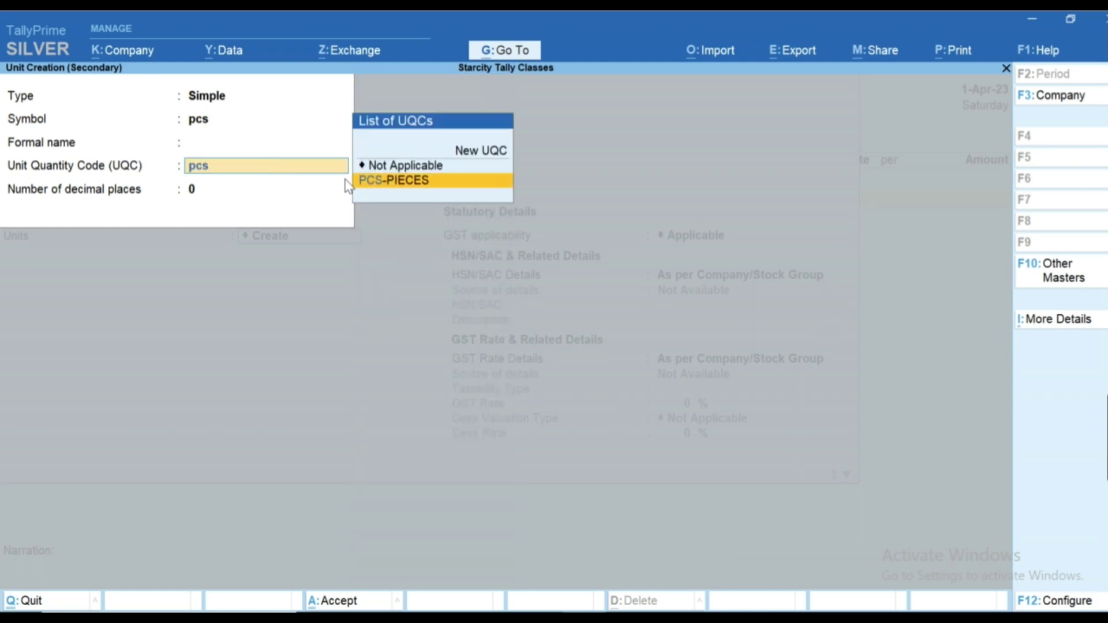
key(Return)
key(Return)
key(Return)
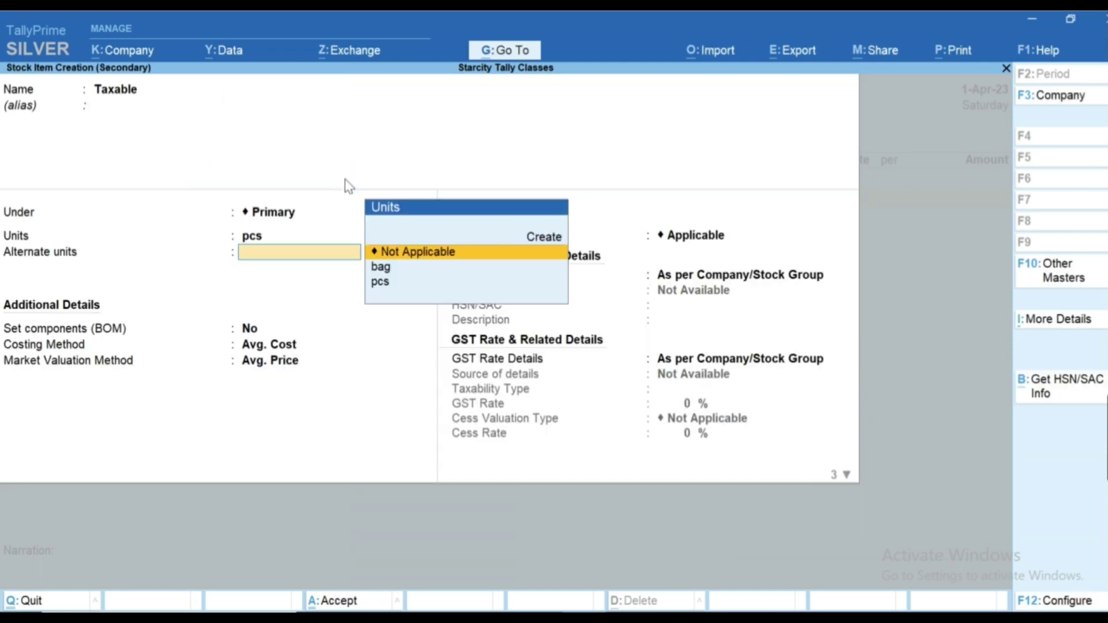
key(Return)
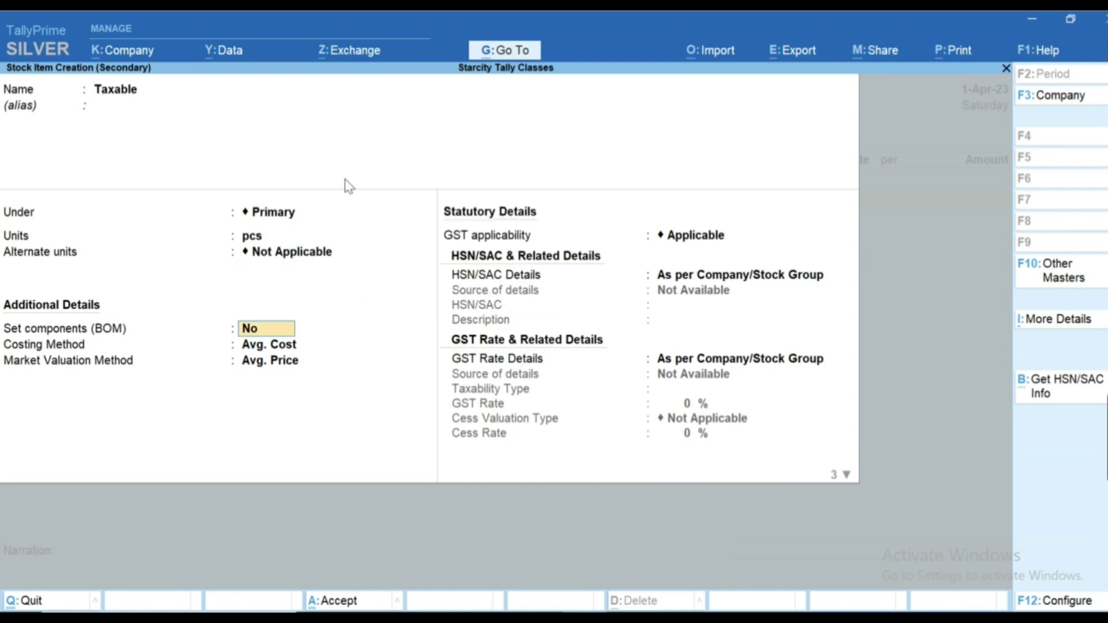
key(Return)
- Give Taxable HSN/SAC 2503 and Taxable status at 18% GST, then save the item
key(Return)
key(Down)
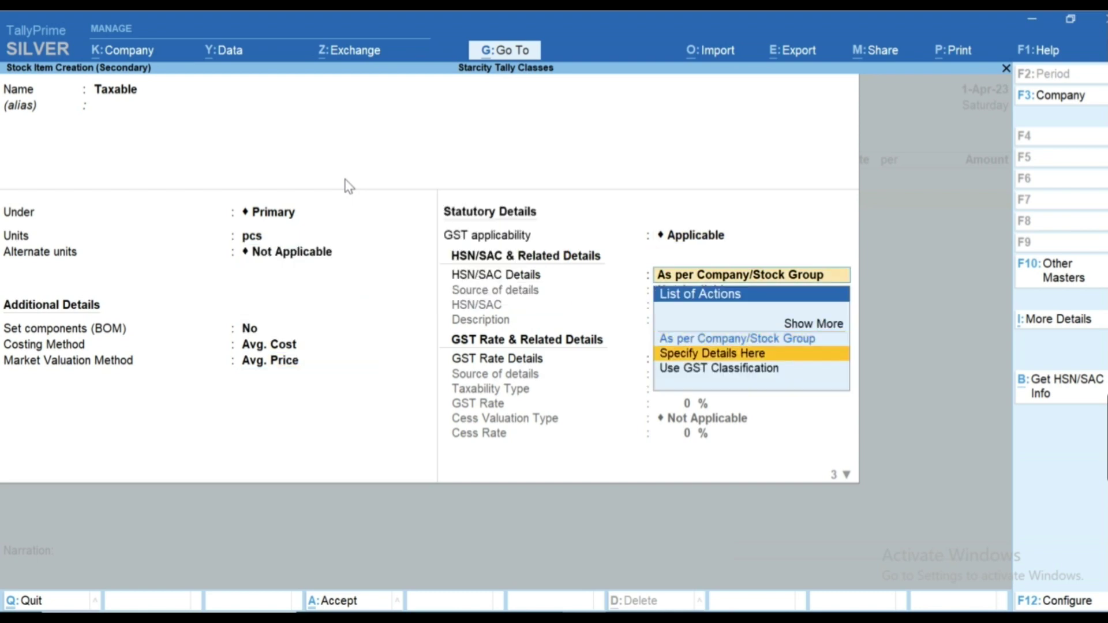
key(Return)
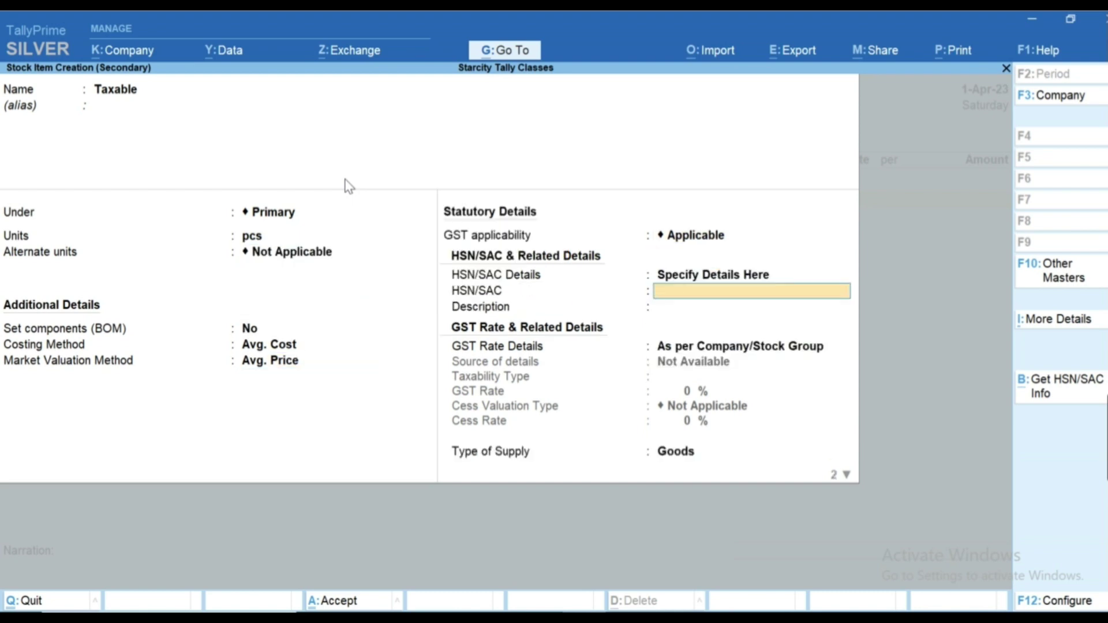
text(2503)
key(Return)
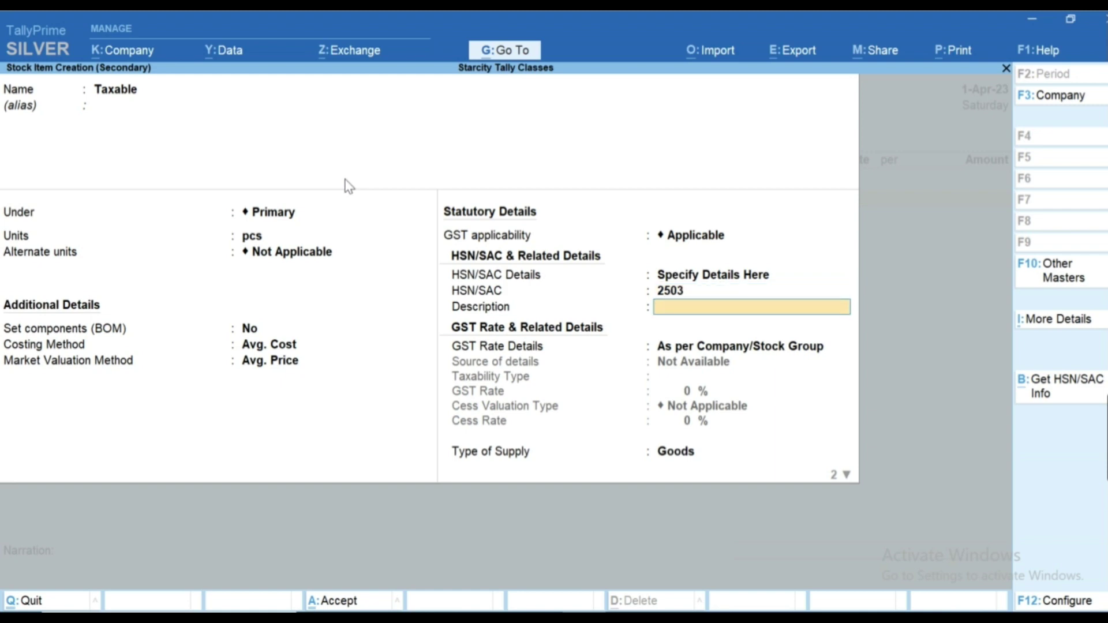
key(Return)
key(Down)
key(Return)
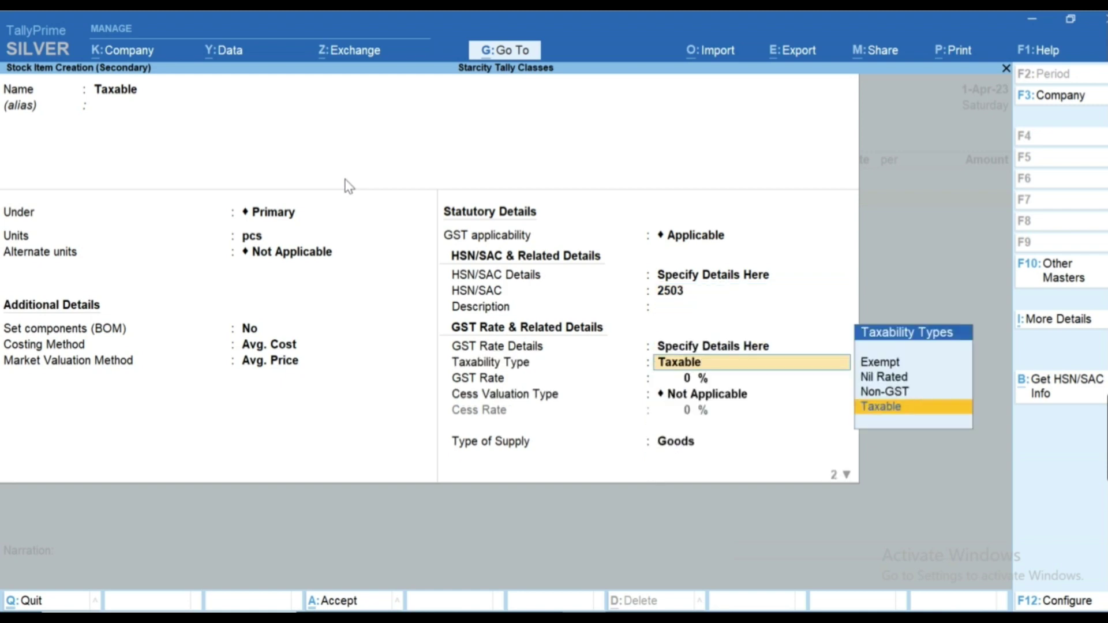
key(Return)
text(18)
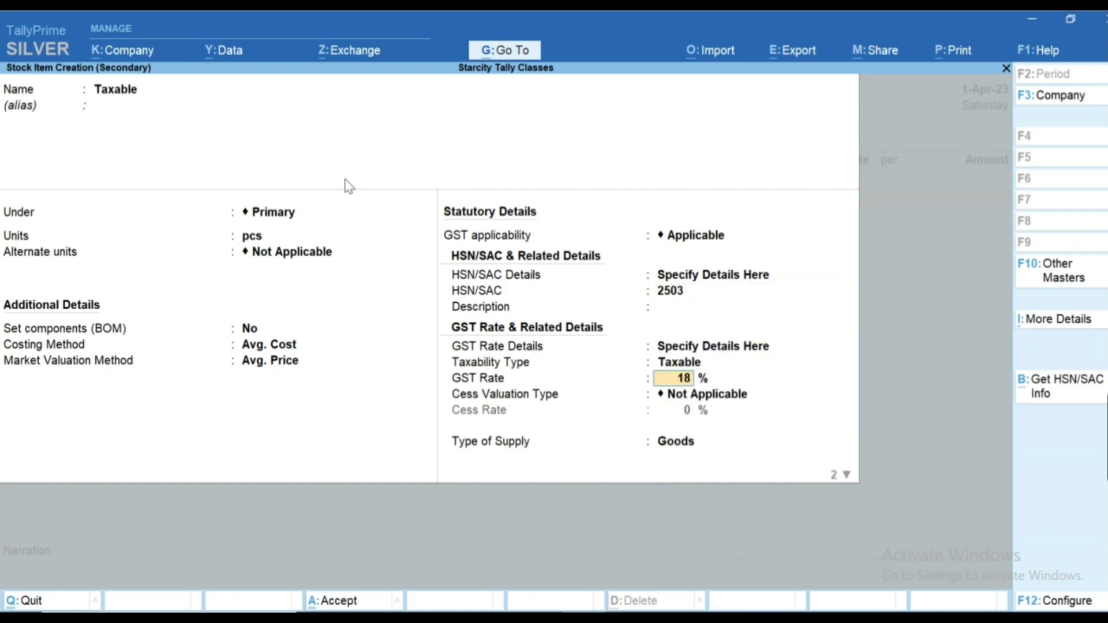
key(Return)
key(Return)
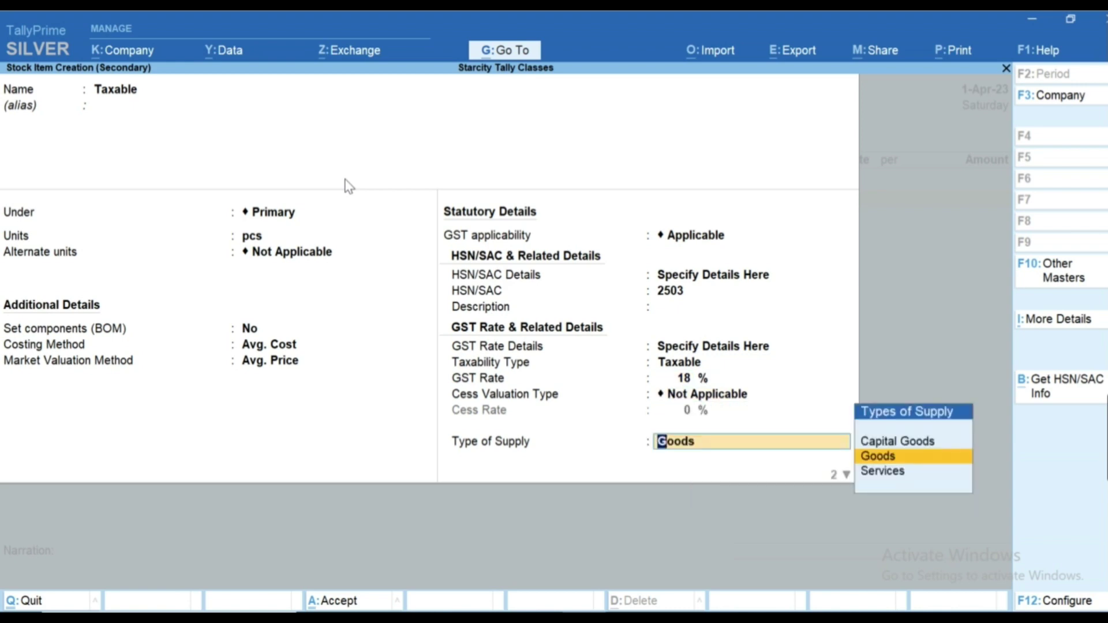
key(Return)
key(Return)
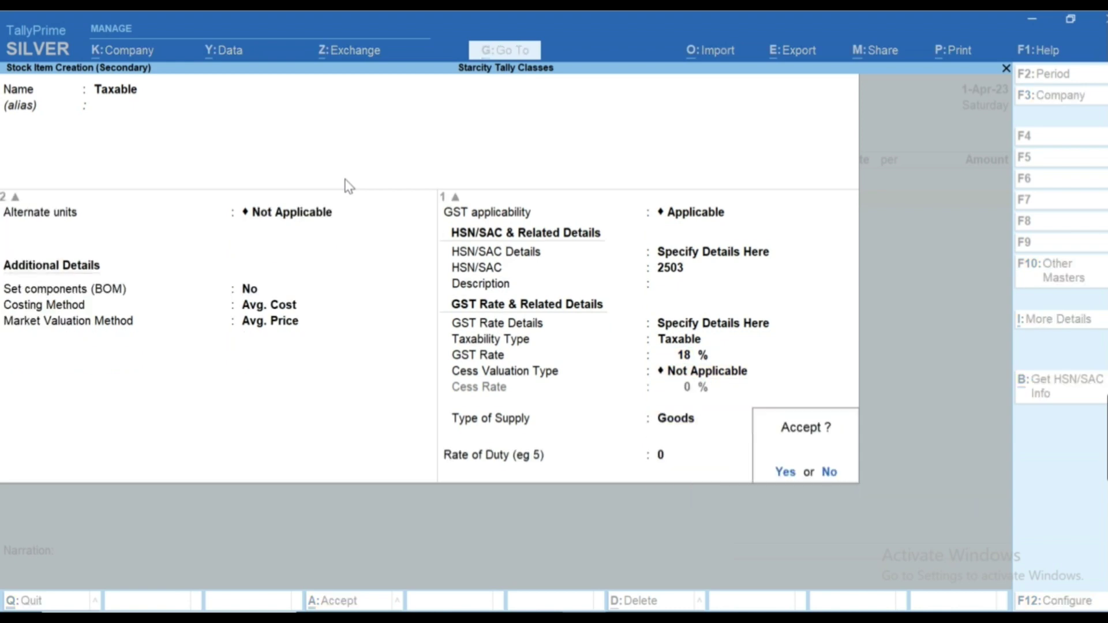
key(Return)
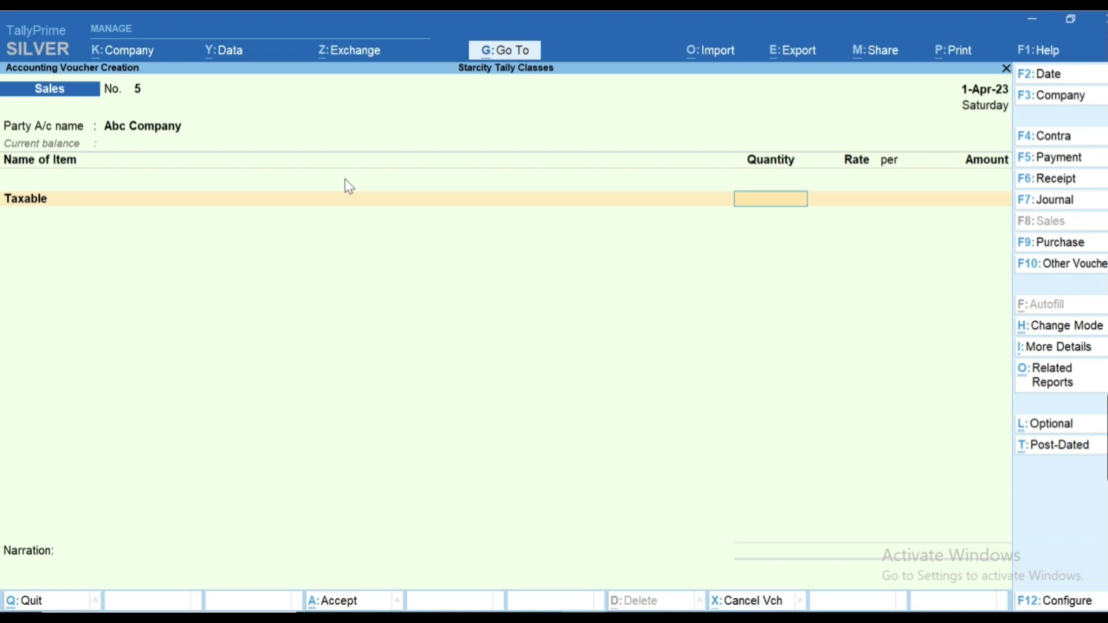
- Enter 10 pcs at 1,000 for Taxable and allocate the 10,000.00 to the Sales ledger
text(10)
key(Return)
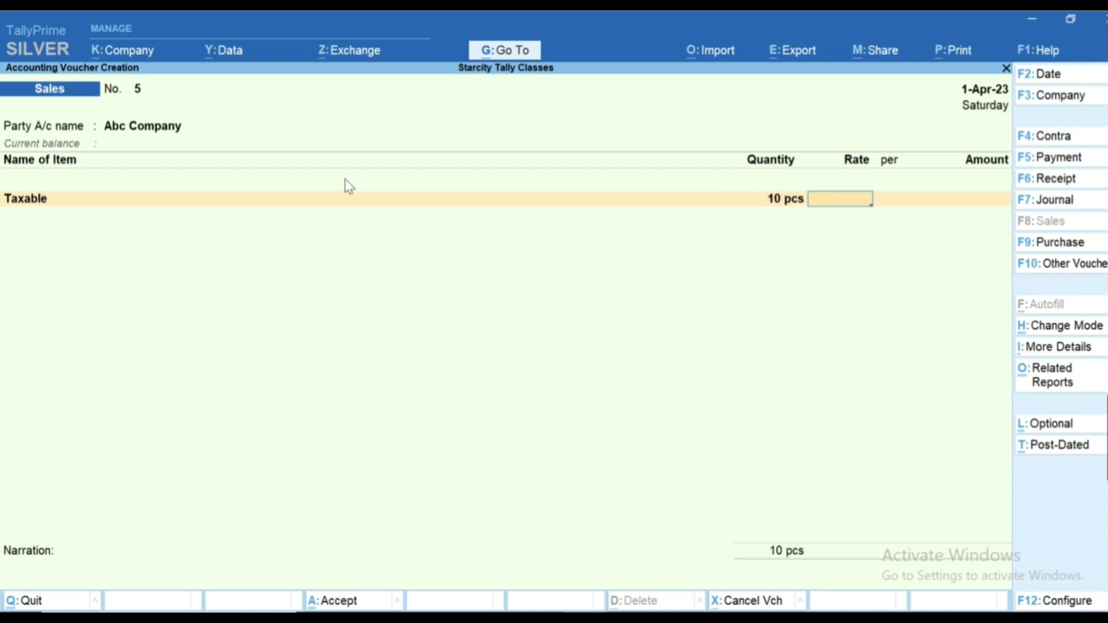
text(1000)
key(Return)
key(Return)
key(Return)
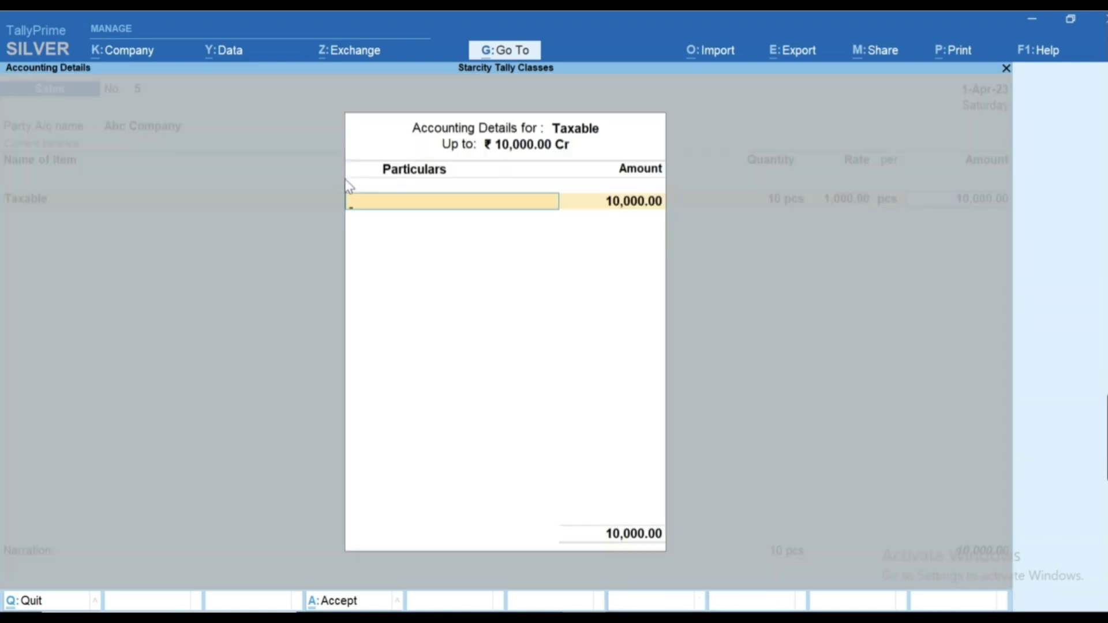
key(Escape)
key(Return)
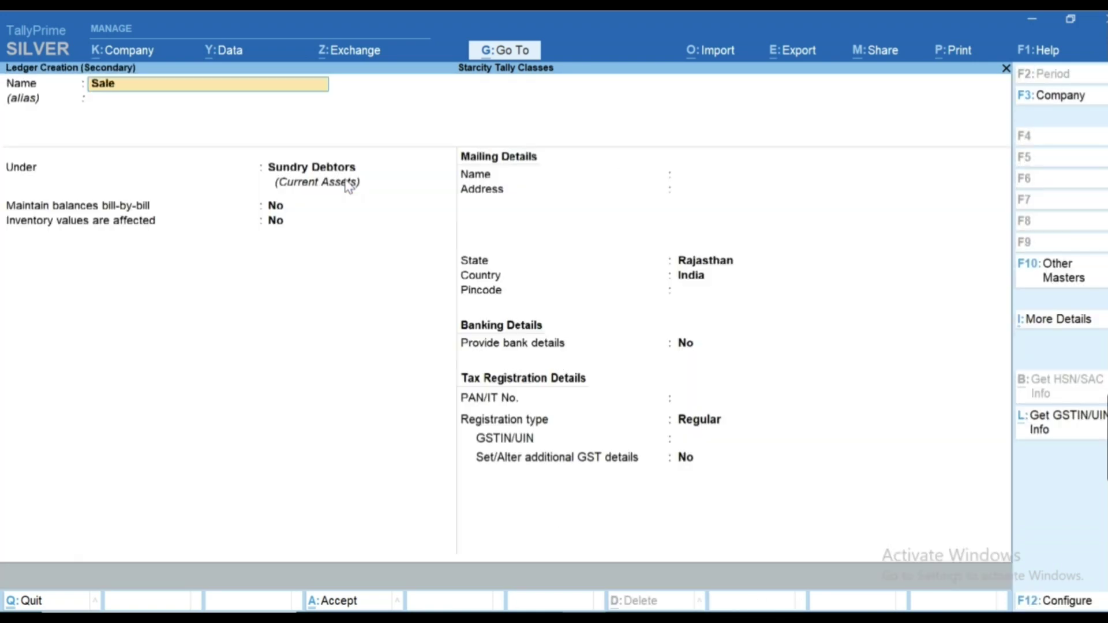
text(s)
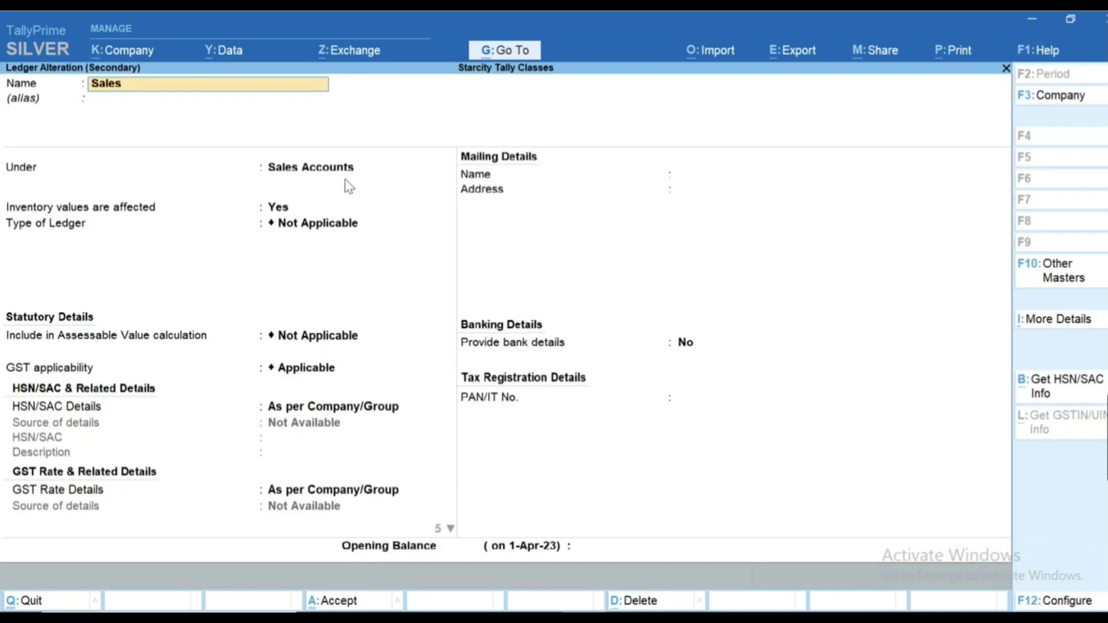
key(Return)
key(Return)
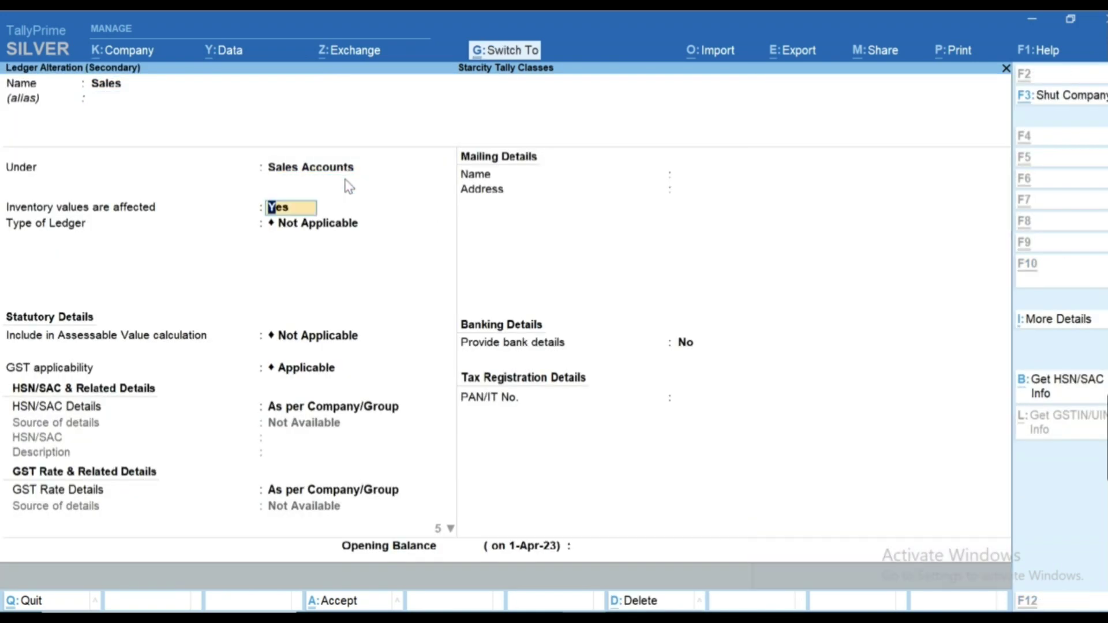
key(ctrl+a)
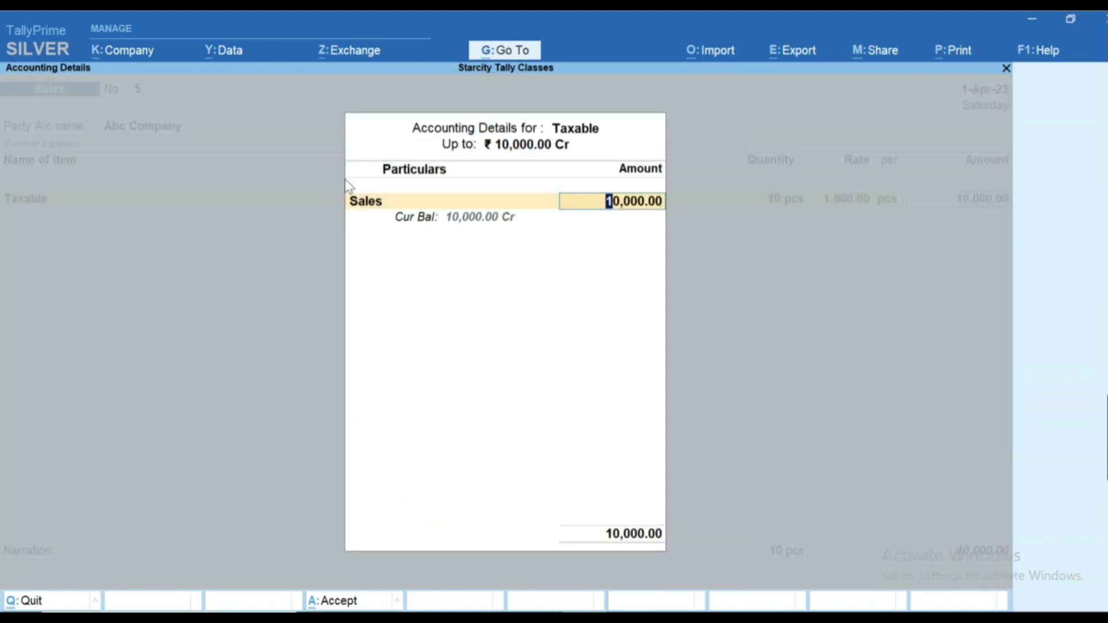
key(Return)
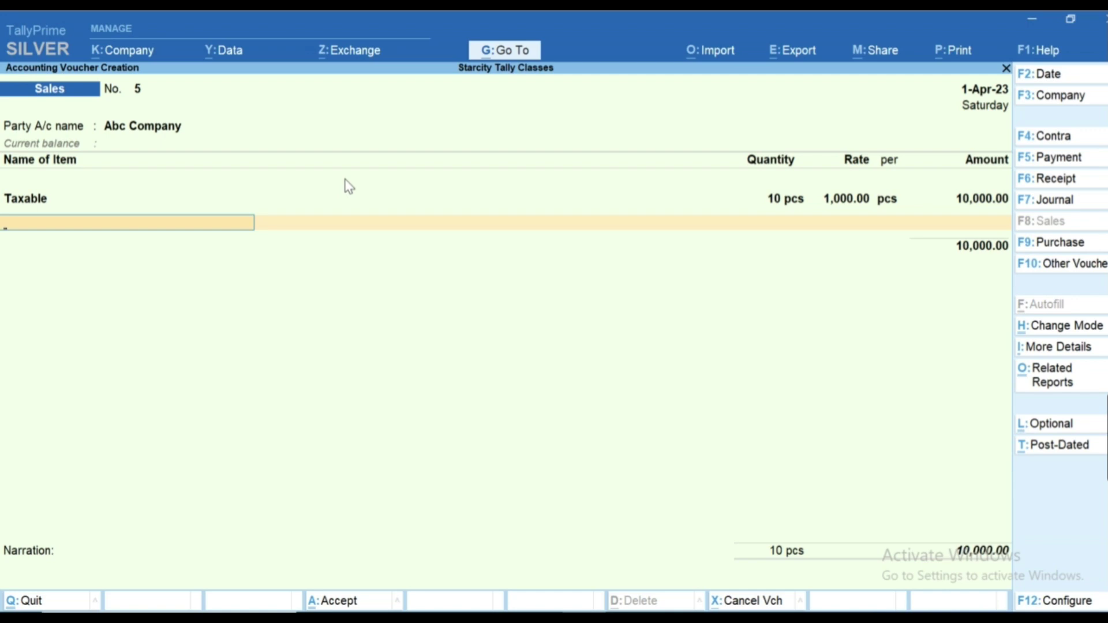
key(alt+c)
- Name the new stock item Exempt under Primary, with unit pcs and no alternate units
text(E)
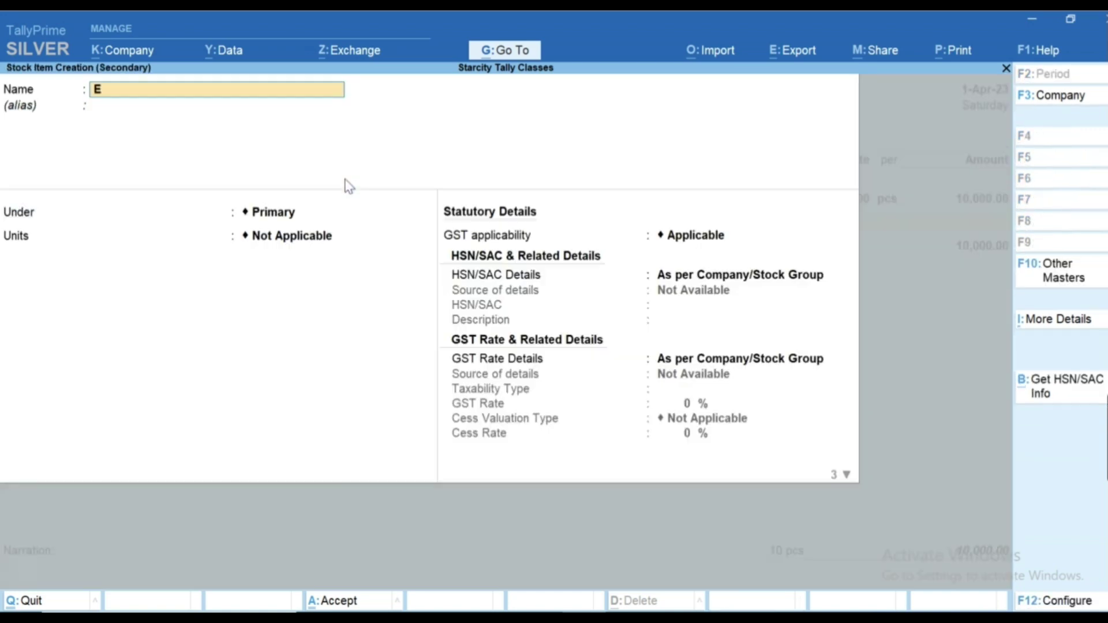
text(xempt)
key(Return)
key(Return)
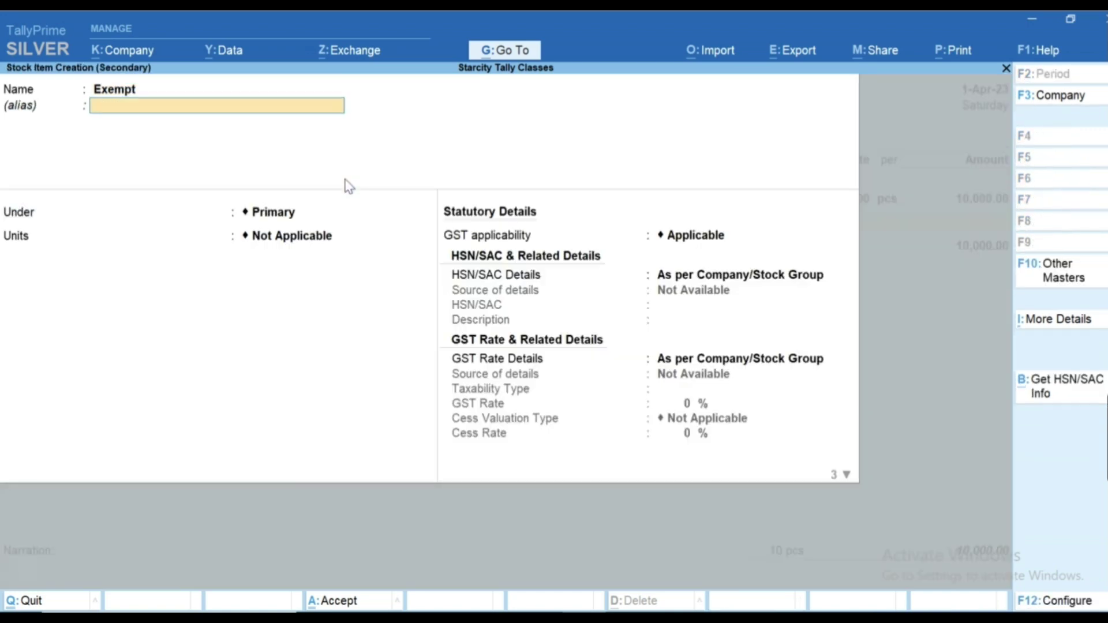
key(Return)
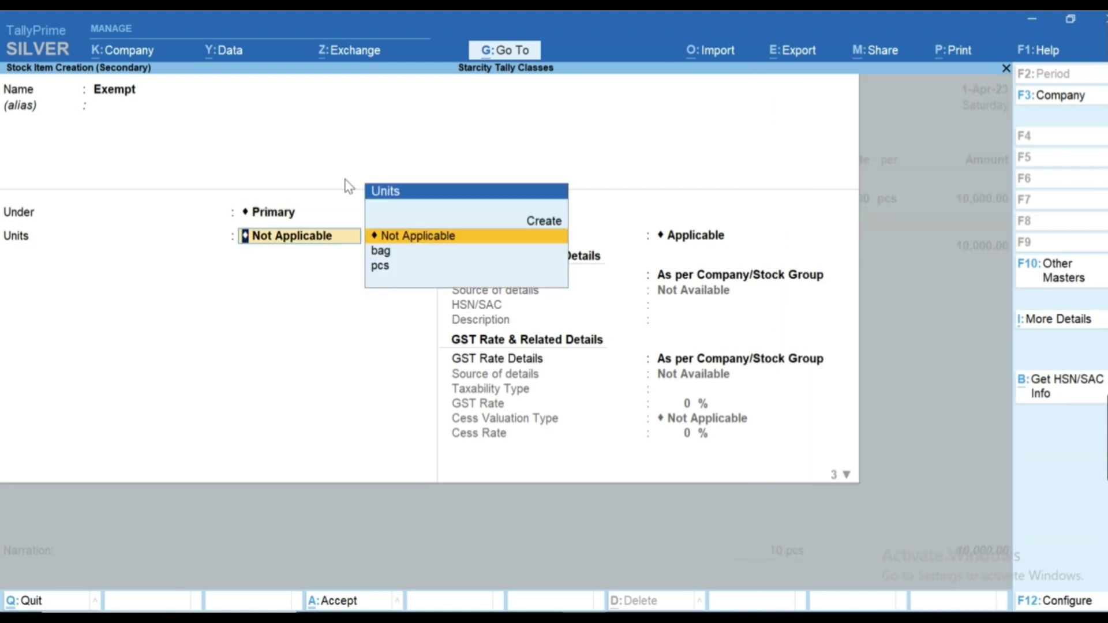
key(Down)
key(Down)
key(Return)
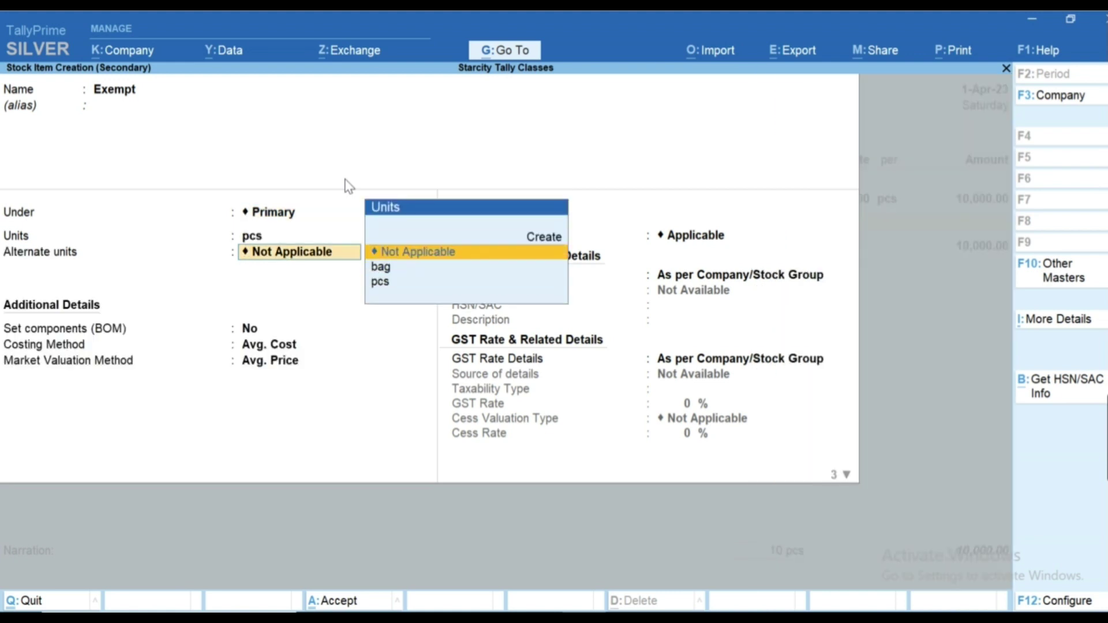
key(Return)
key(Return)
key(Return)
- Set Exempt's HSN/SAC to 2401 and taxability to Nil Rated for Goods, and save it
key(Return)
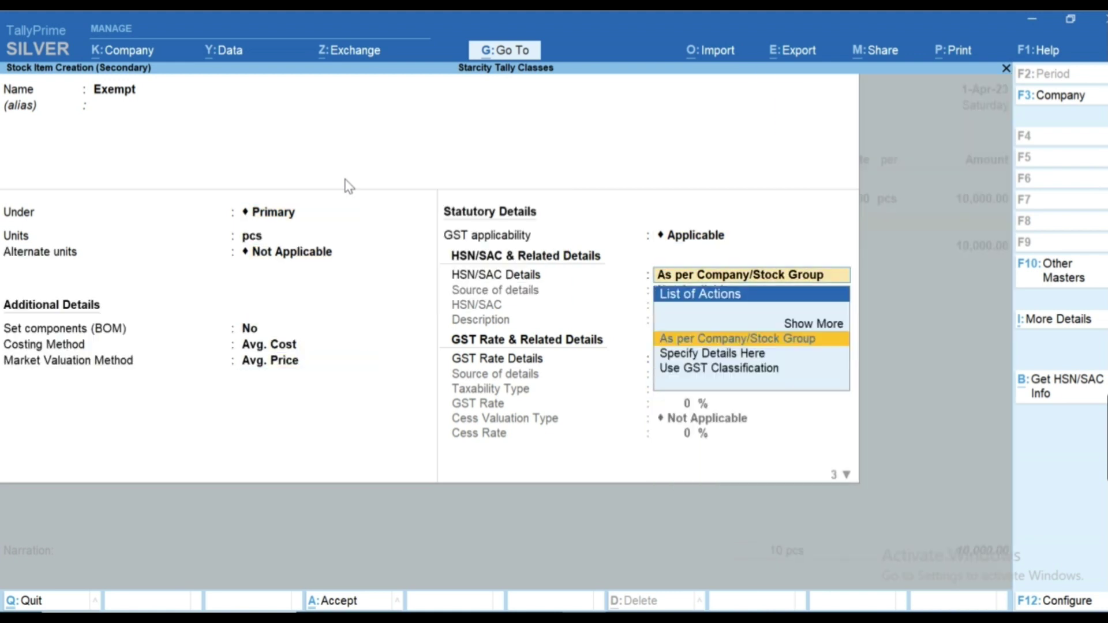
key(Down)
key(Return)
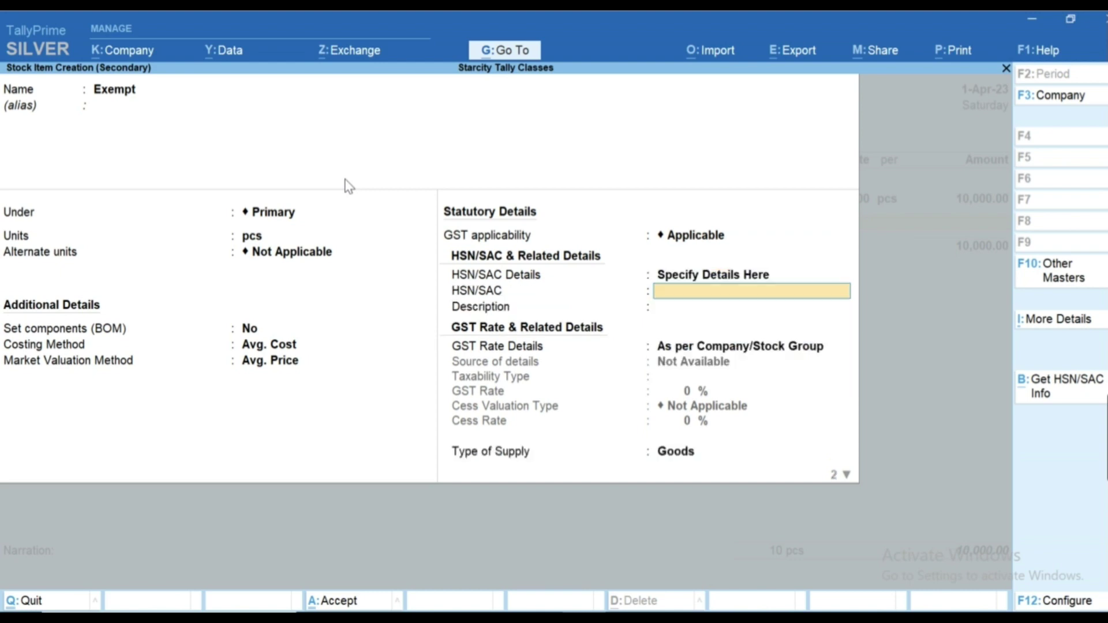
text(2401)
key(Return)
key(Return)
key(Down)
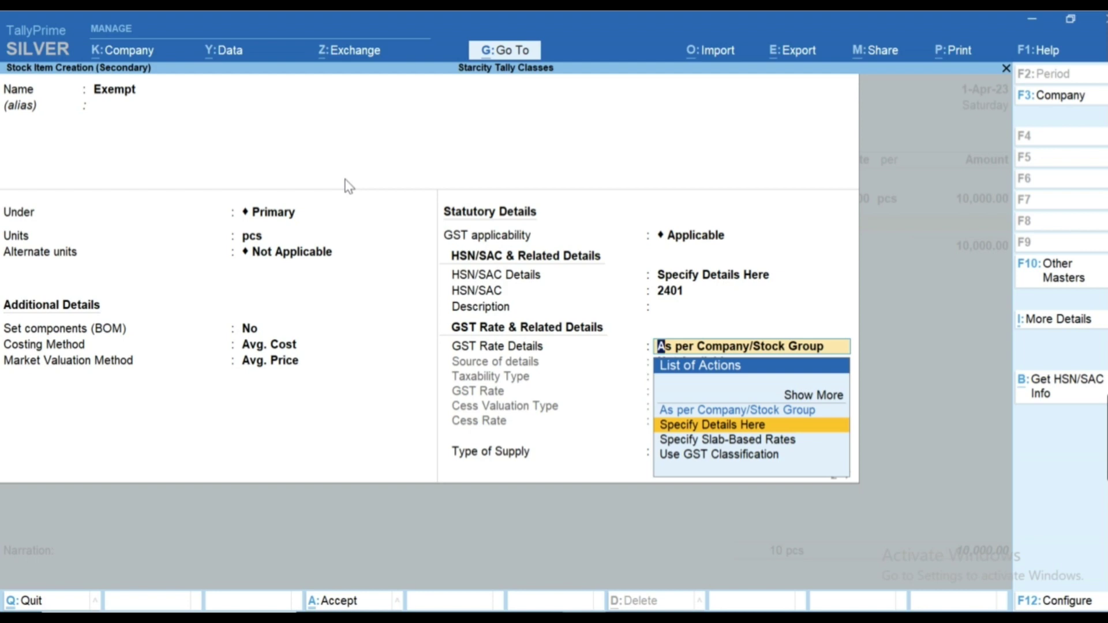
key(Return)
key(Up)
key(Up)
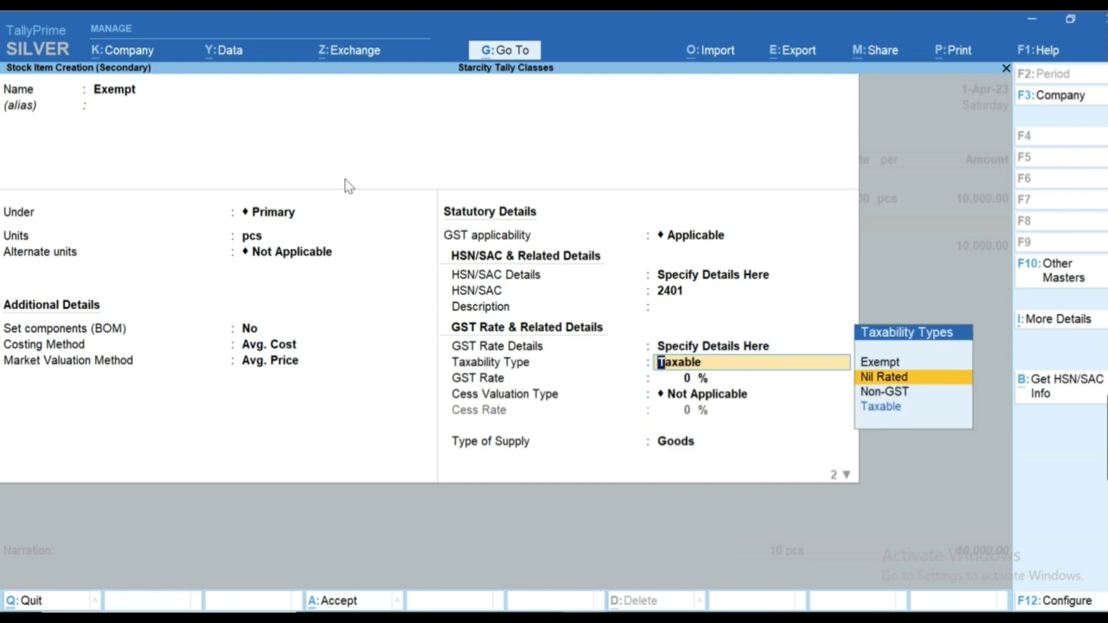
key(Return)
key(Return)
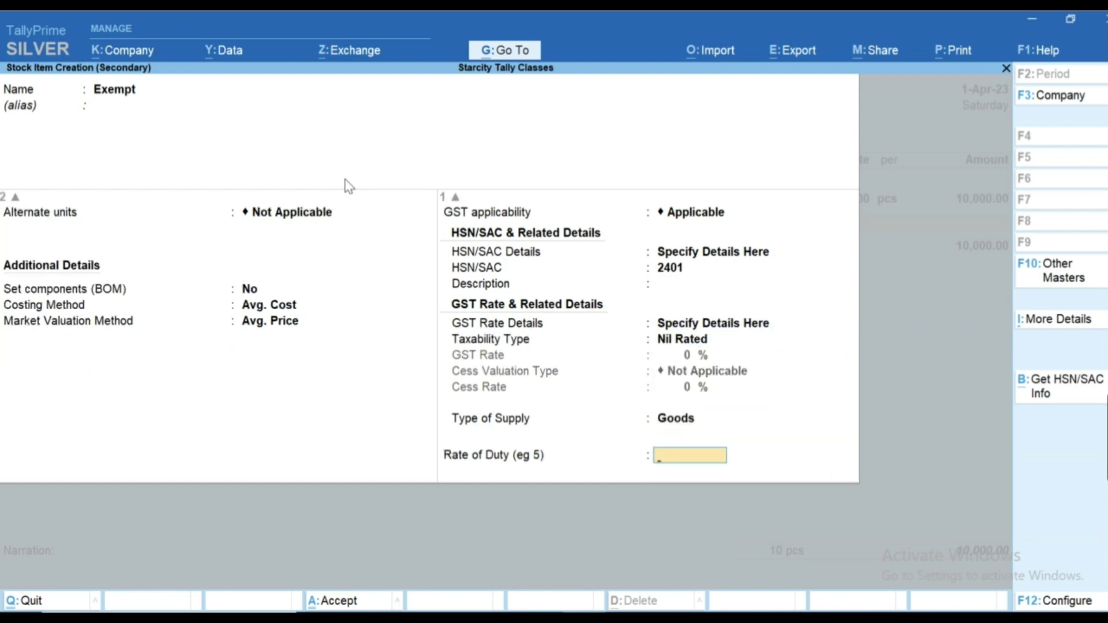
key(Return)
key(Return)
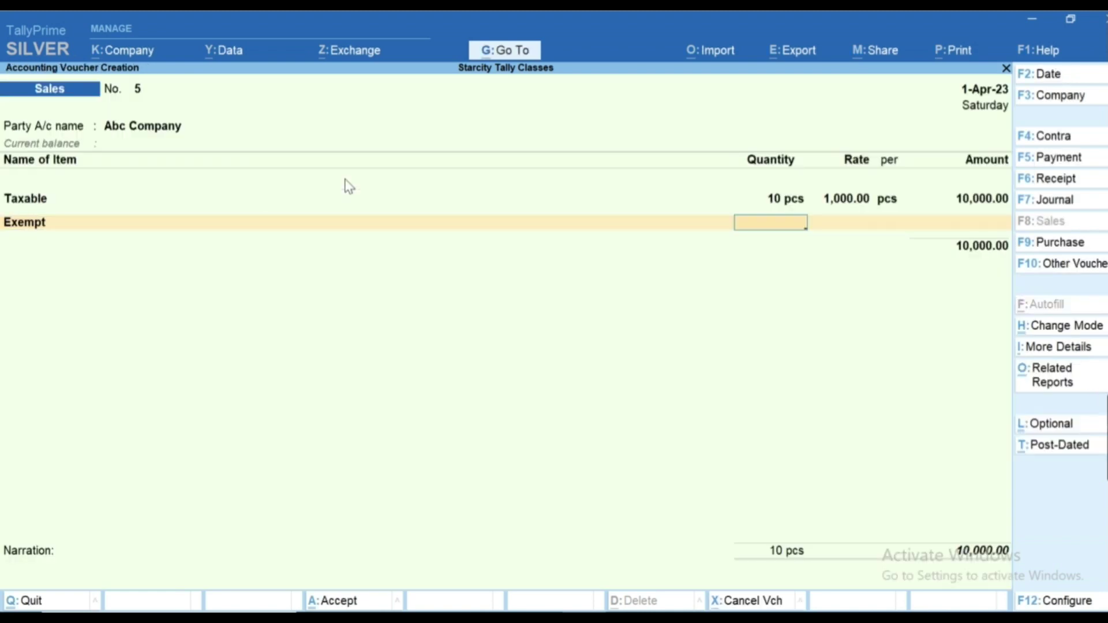
- Bill 10 pcs of Exempt at 1,000.00, allocated to the Sales ledger
text(10)
key(Return)
text(1000)
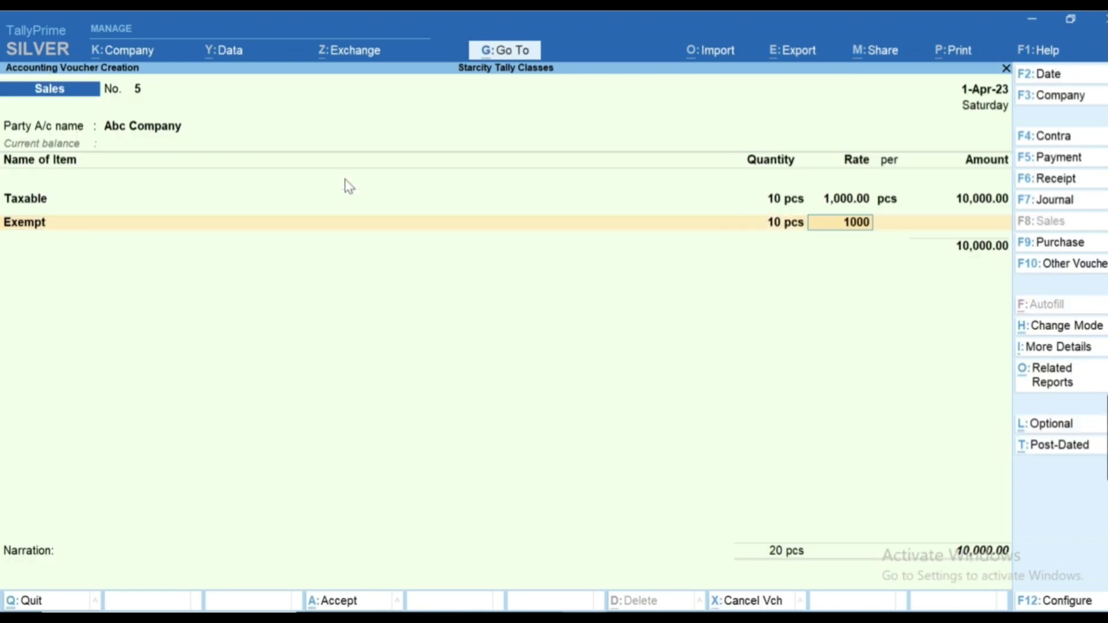
key(Return)
key(Return)
key(Return)
key(Return)
key(Return)
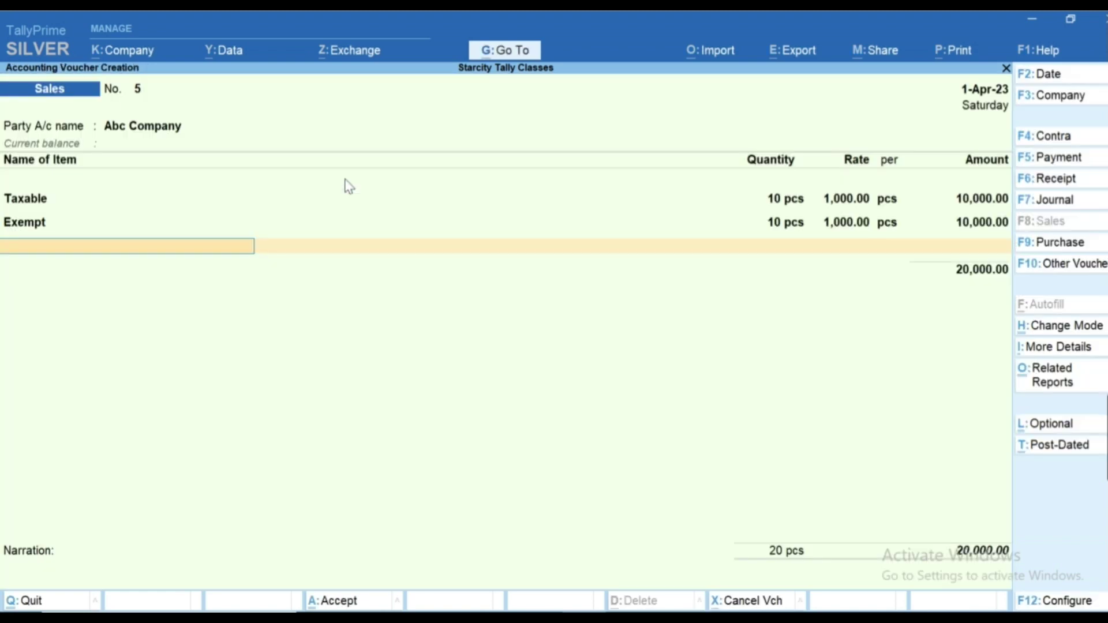
key(Return)
text(C)
key(Return)
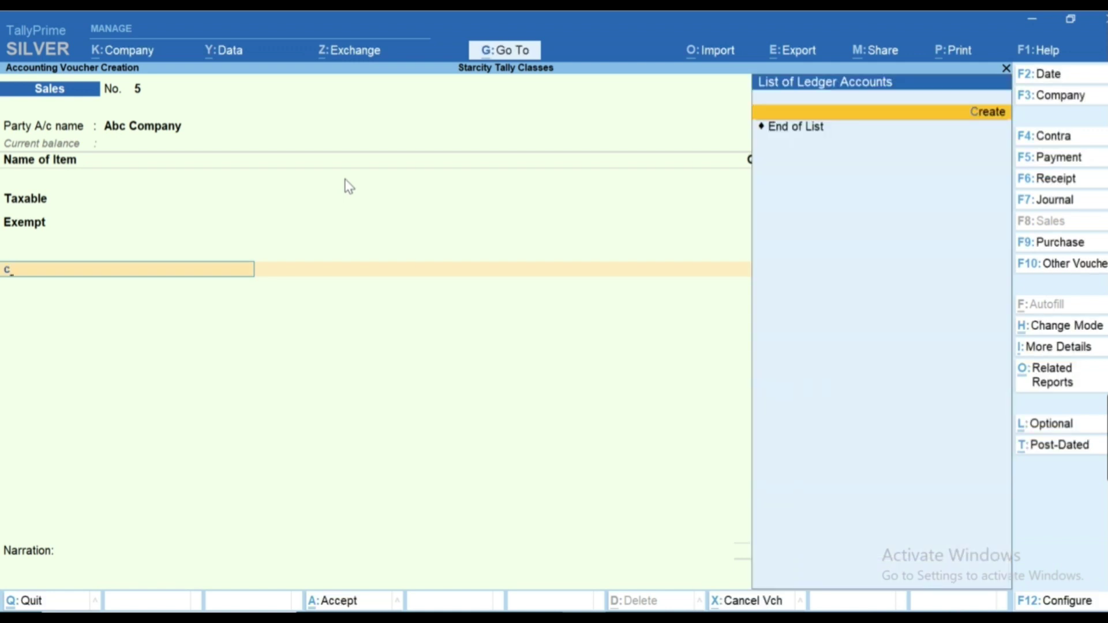
- Create ledger Cgst under Duties & Taxes (GST, CGST, 9%) and add it at 900.00
key(Return)
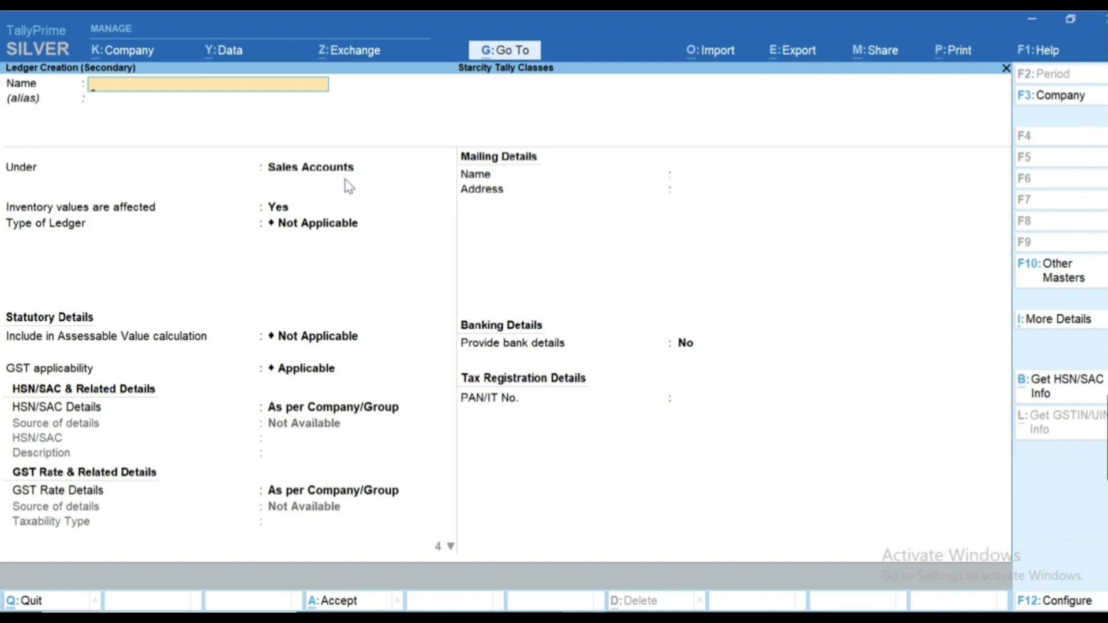
text(Cgst)
key(Return)
text(Du)
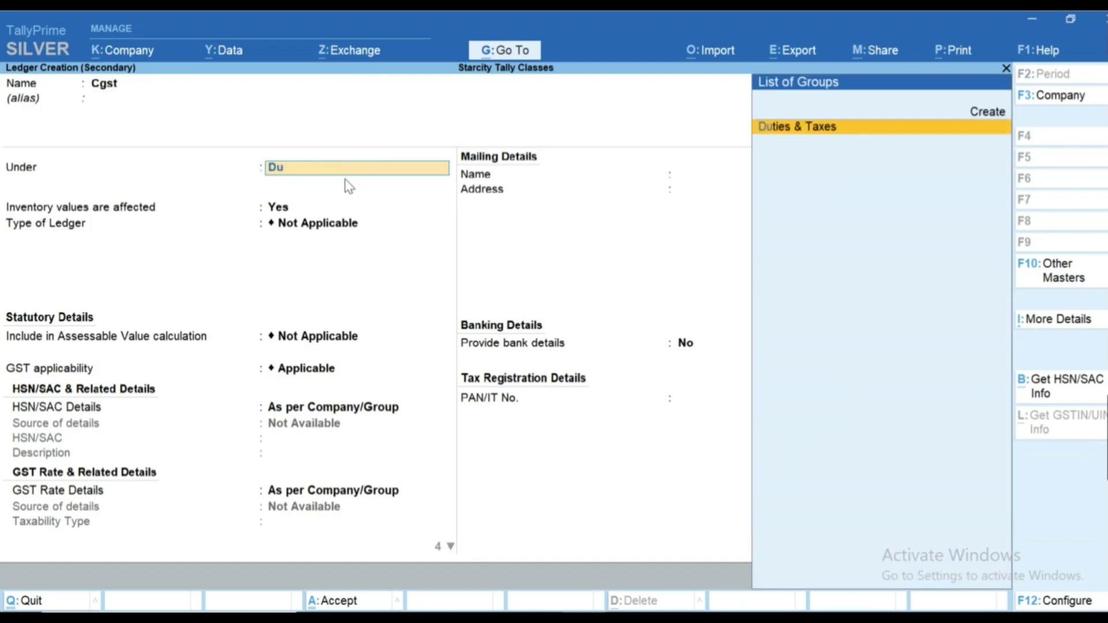
text(t)
key(Return)
key(Up)
key(Return)
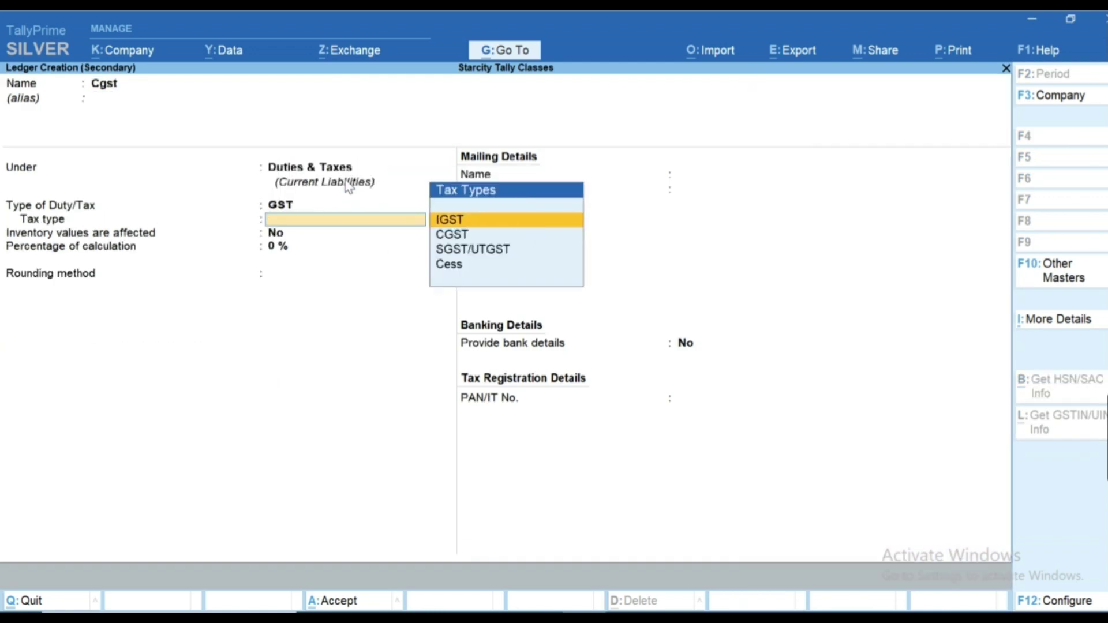
key(Down)
key(Return)
text(9)
key(ctrl+a)
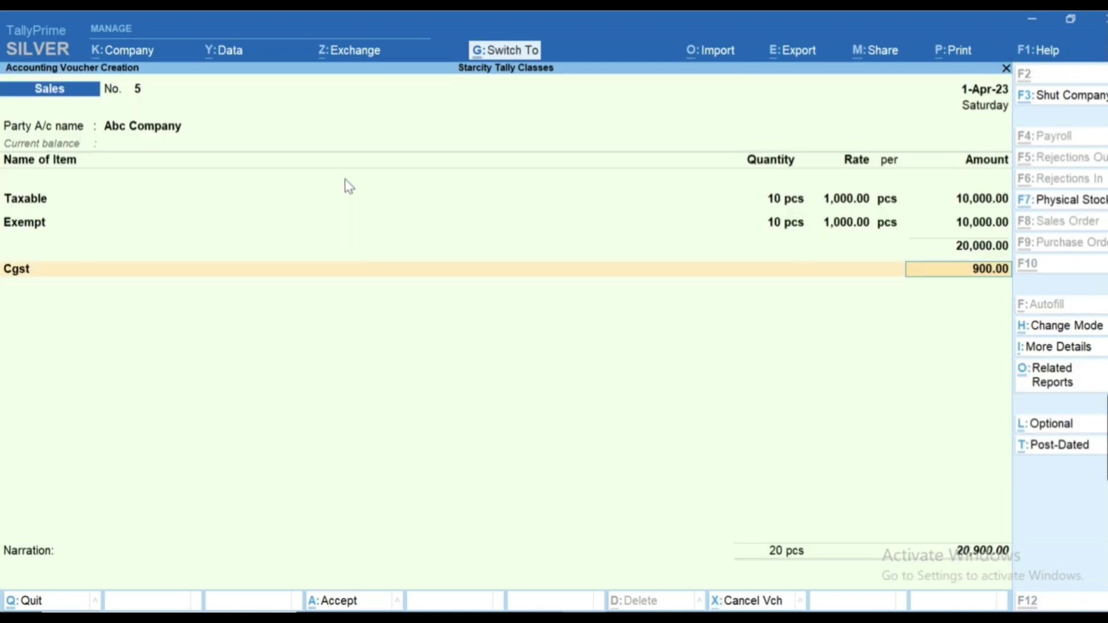
key(Return)
- Create ledger Sgst under Duties & Taxes (GST, SGST/UTGST) and add it at 900.00
key(alt+c)
text(Sgst)
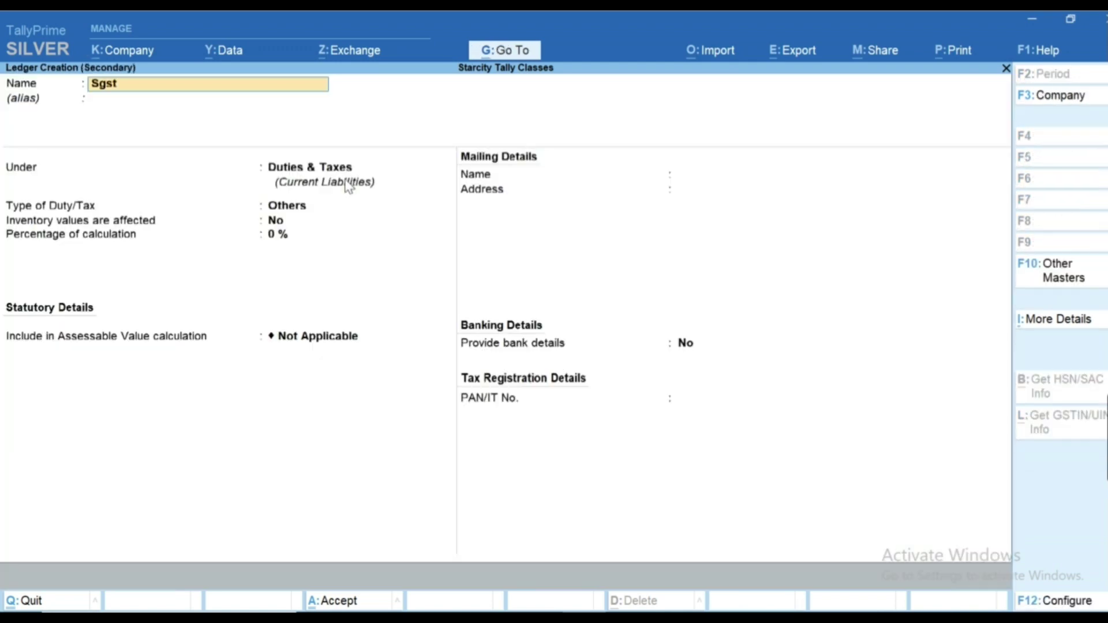
key(Return)
key(Return)
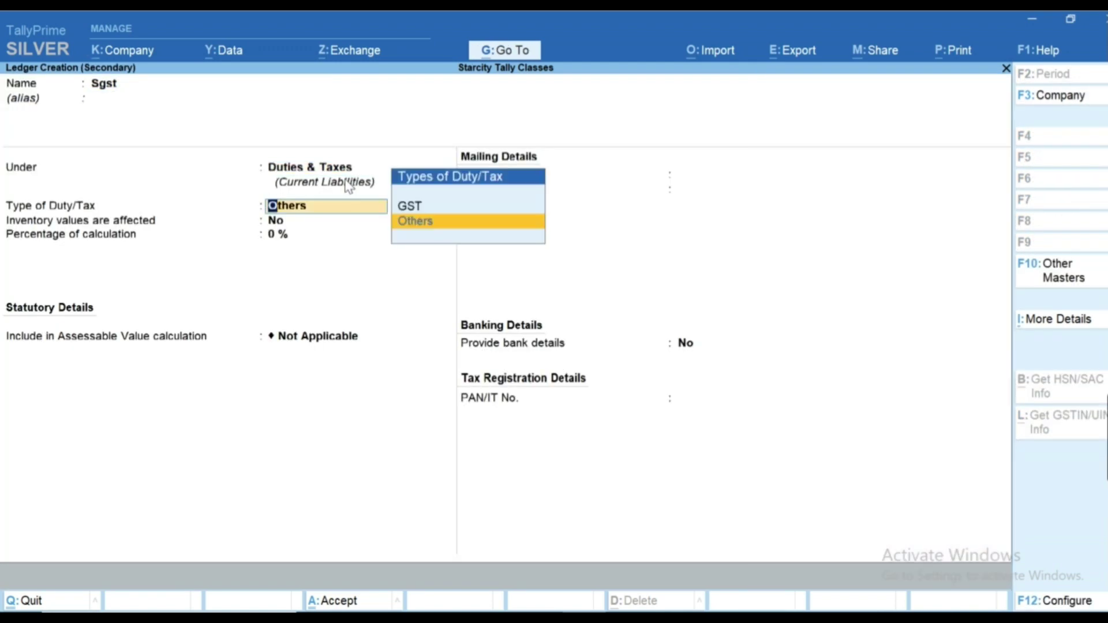
key(Up)
key(Return)
key(Down)
key(Return)
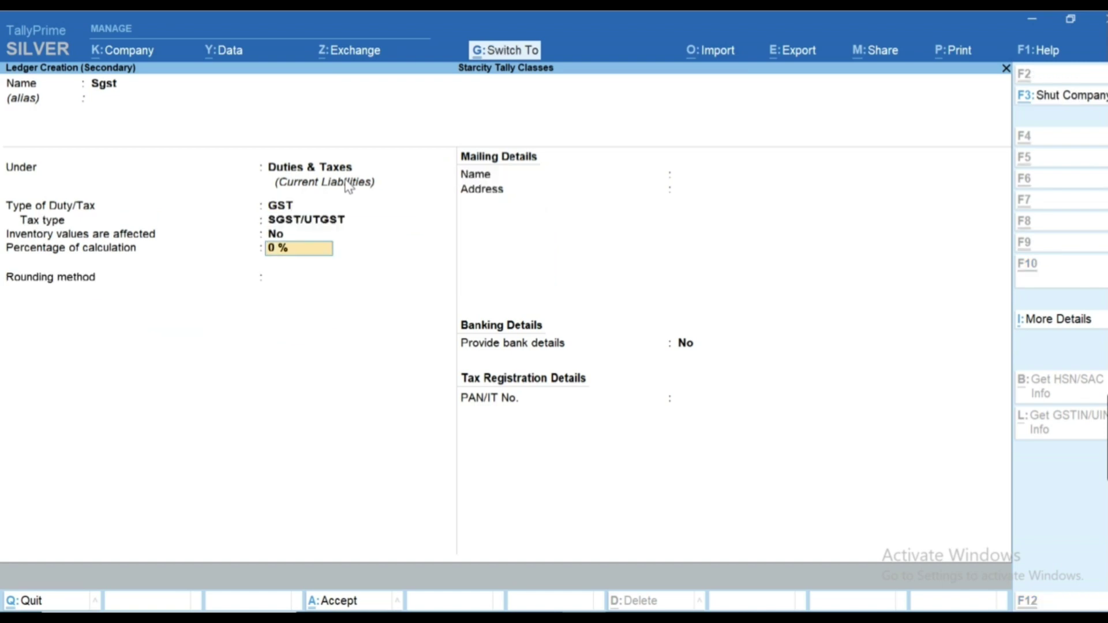
key(ctrl+a)
key(Return)
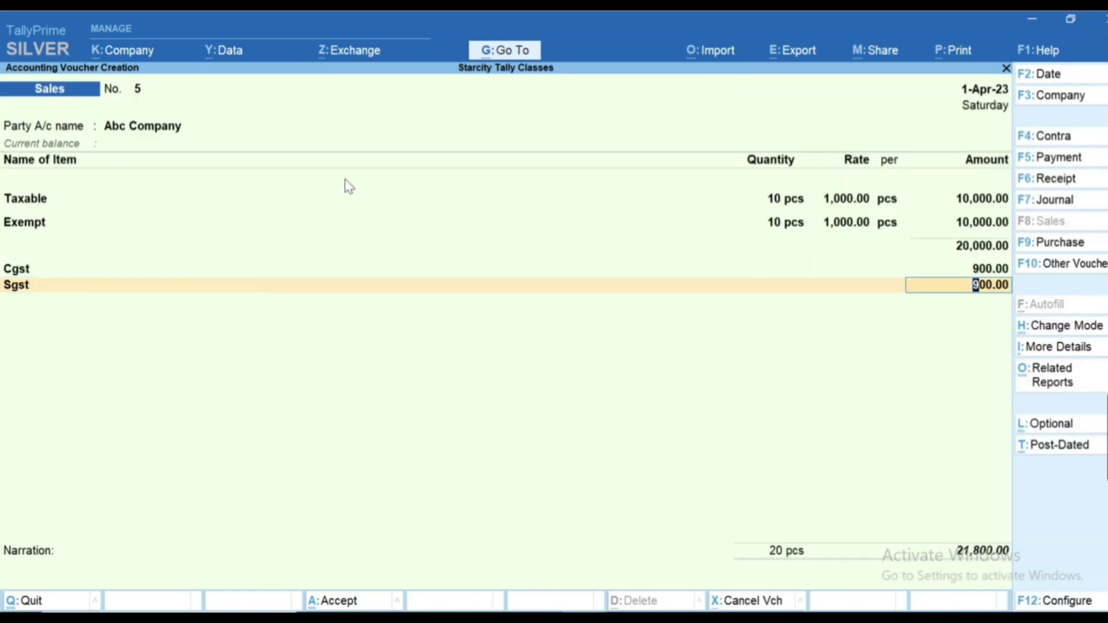
key(Return)
key(Return)
key(Return)
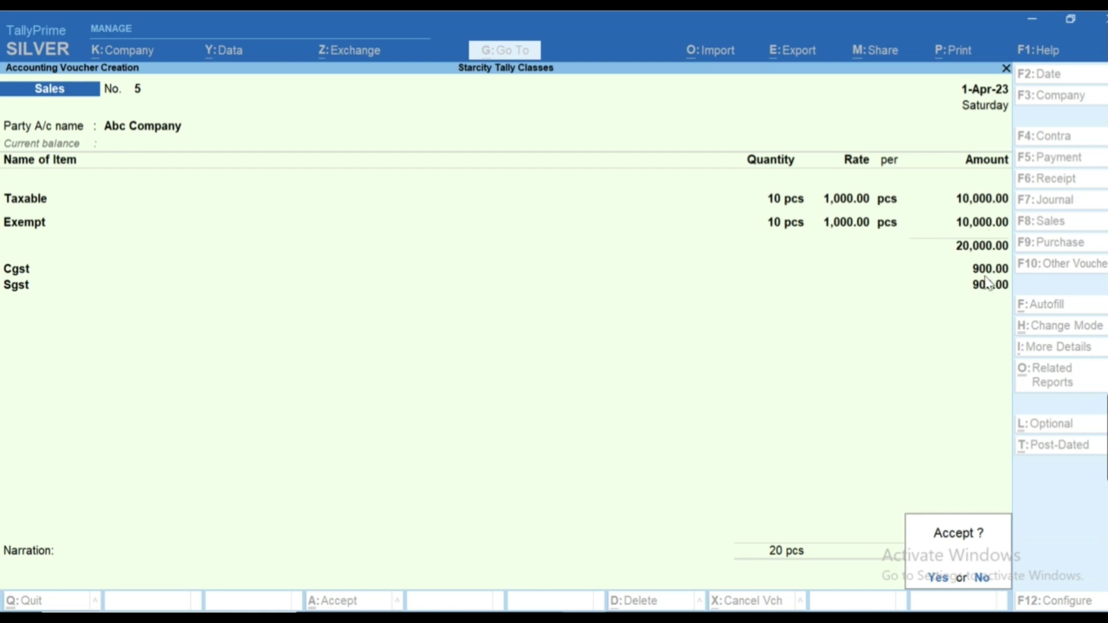
- Save sales voucher 5 and close the blank voucher No. 6 to reach Gateway of Tally
key(Return)
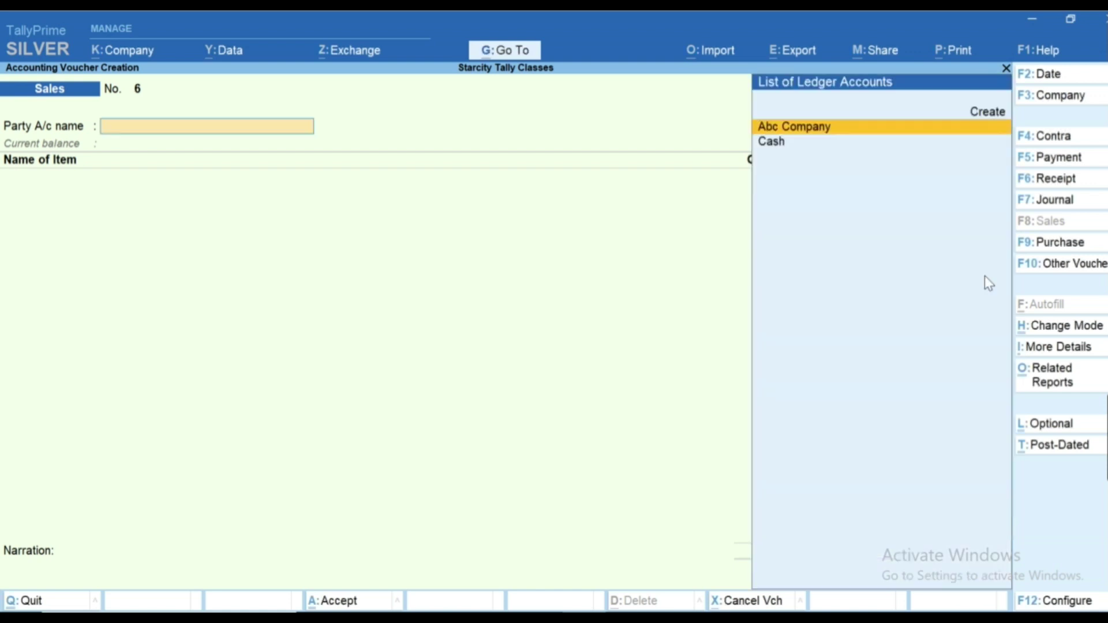
key(Escape)
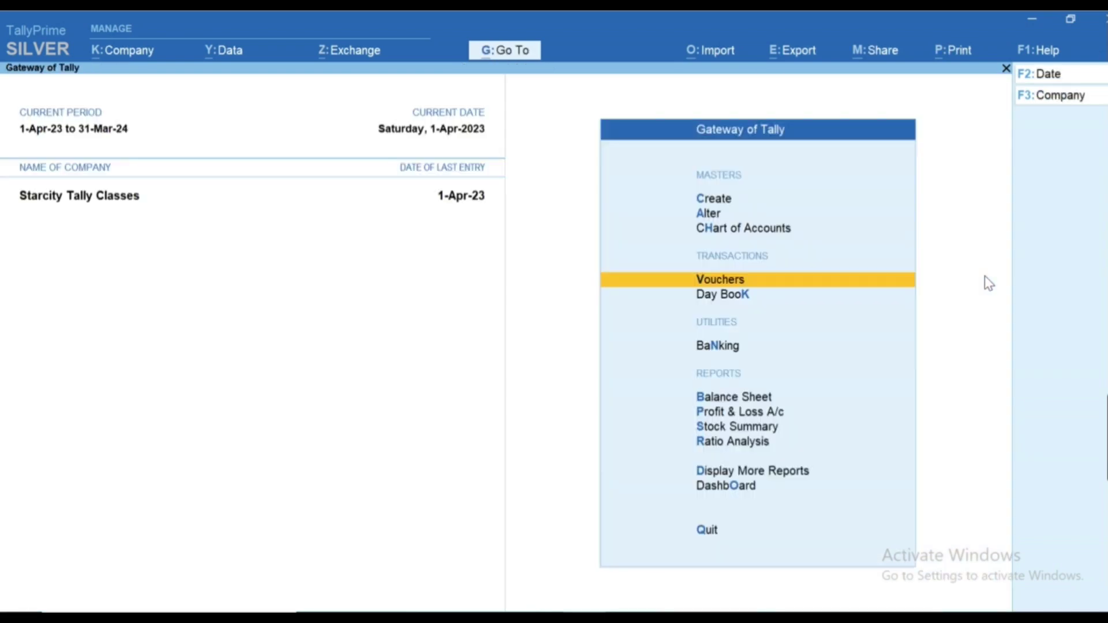
key(d)
key(g)
key(Down)
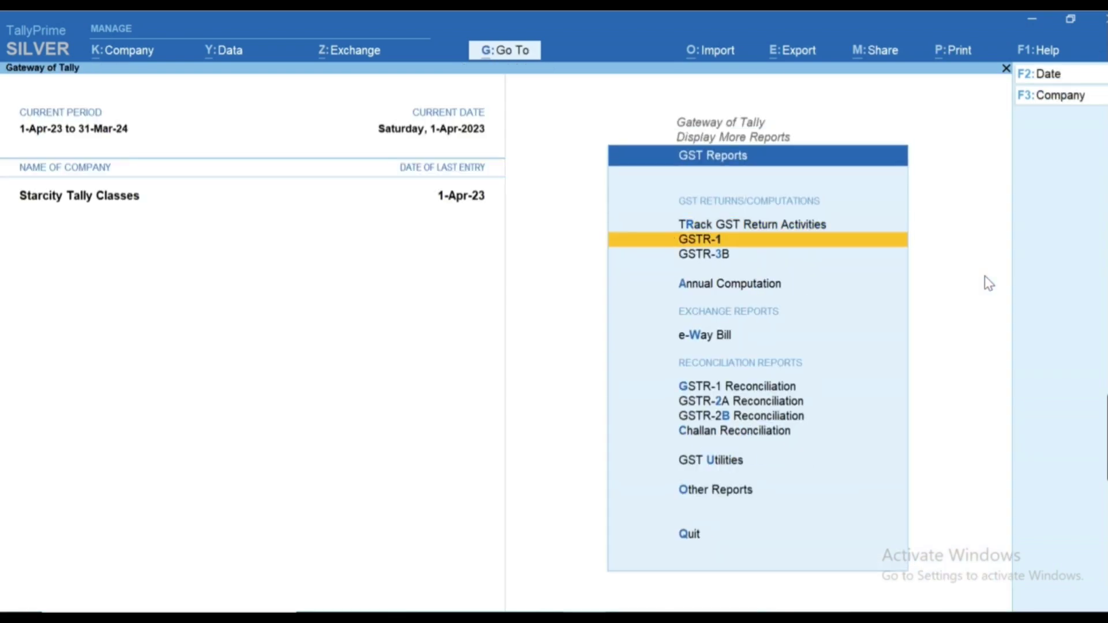
key(Return)
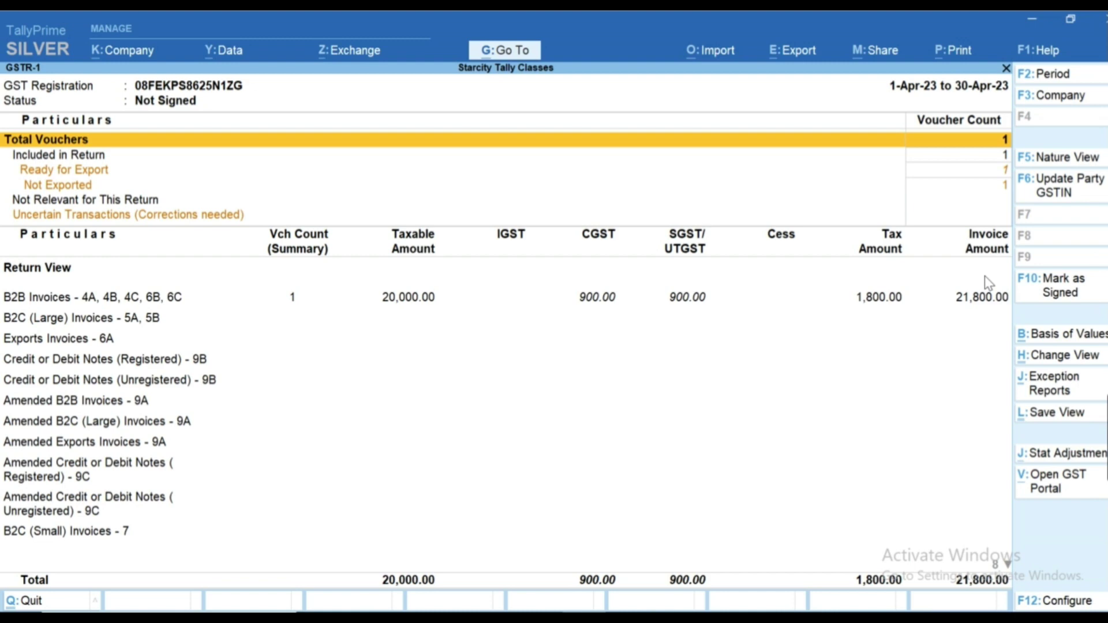
key(alt)
key(Down)
key(Down)
key(Down)
key(Down)
key(Down)
key(Down)
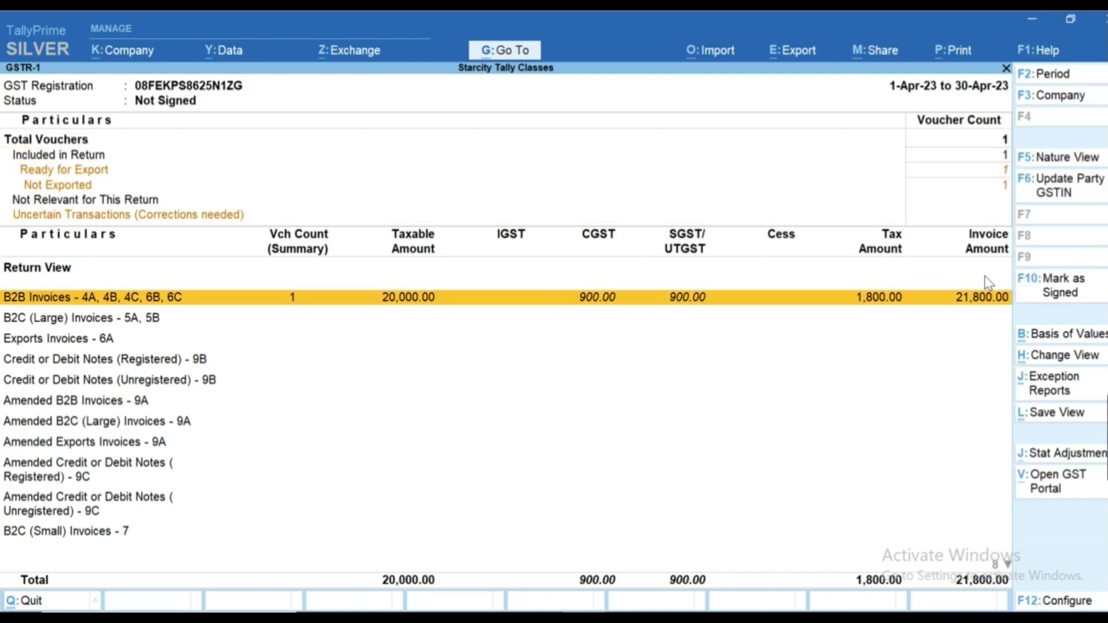
key(shift+Return)
key(Down)
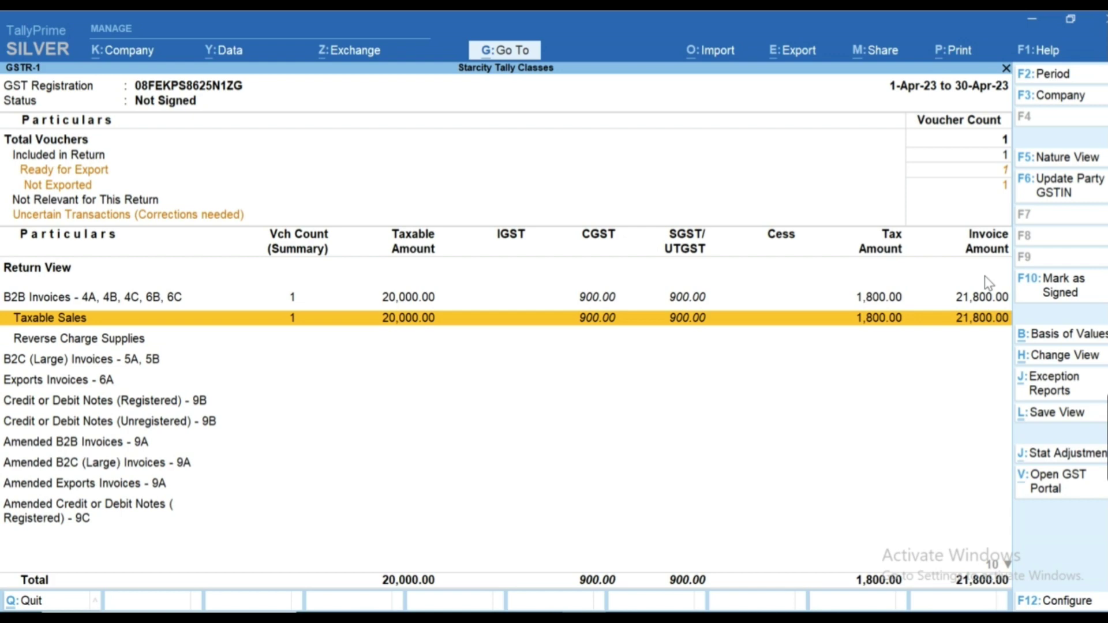
key(Return)
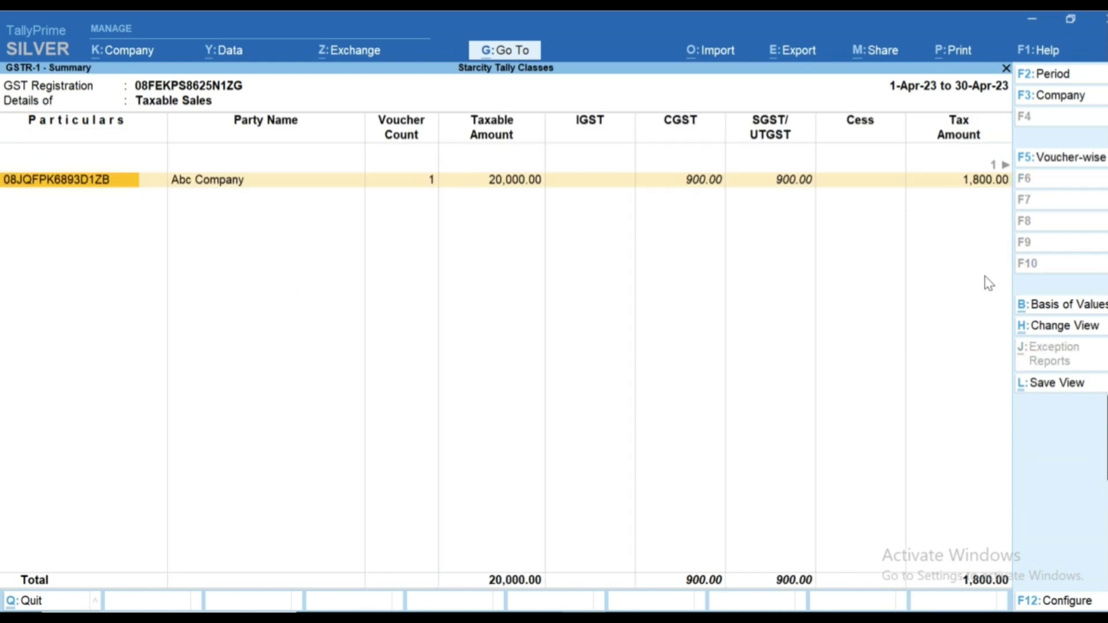
key(Escape)
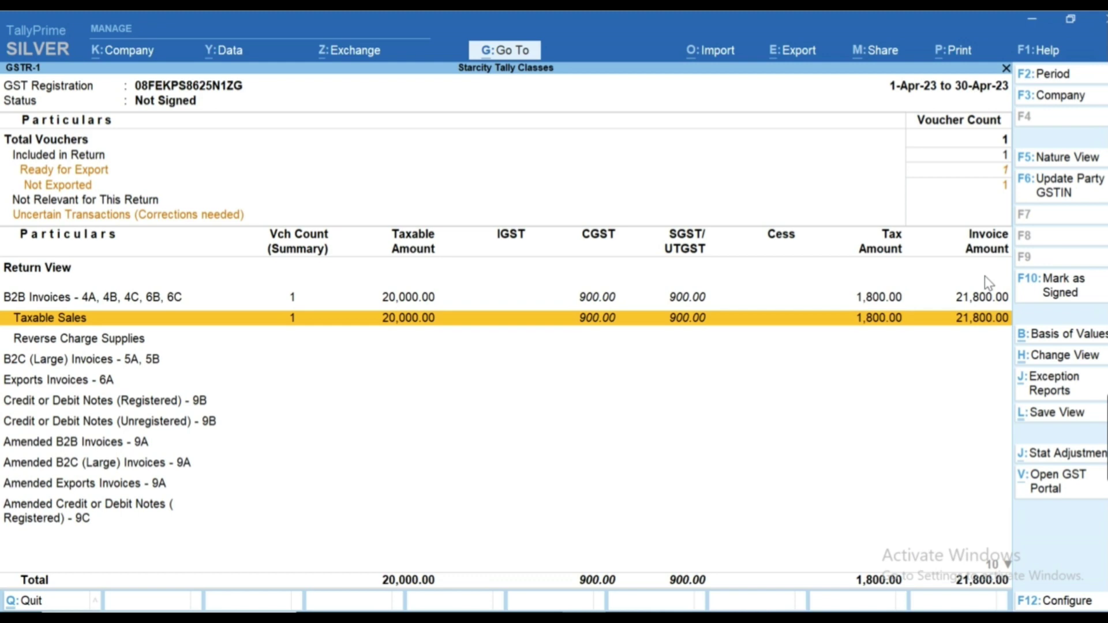
key(Down)
key(Down)
key(Down)
key(Down)
key(Down)
key(Down)
key(Down)
key(Down)
key(Down)
key(Down)
key(Down)
key(Down)
key(Down)
key(Down)
key(Down)
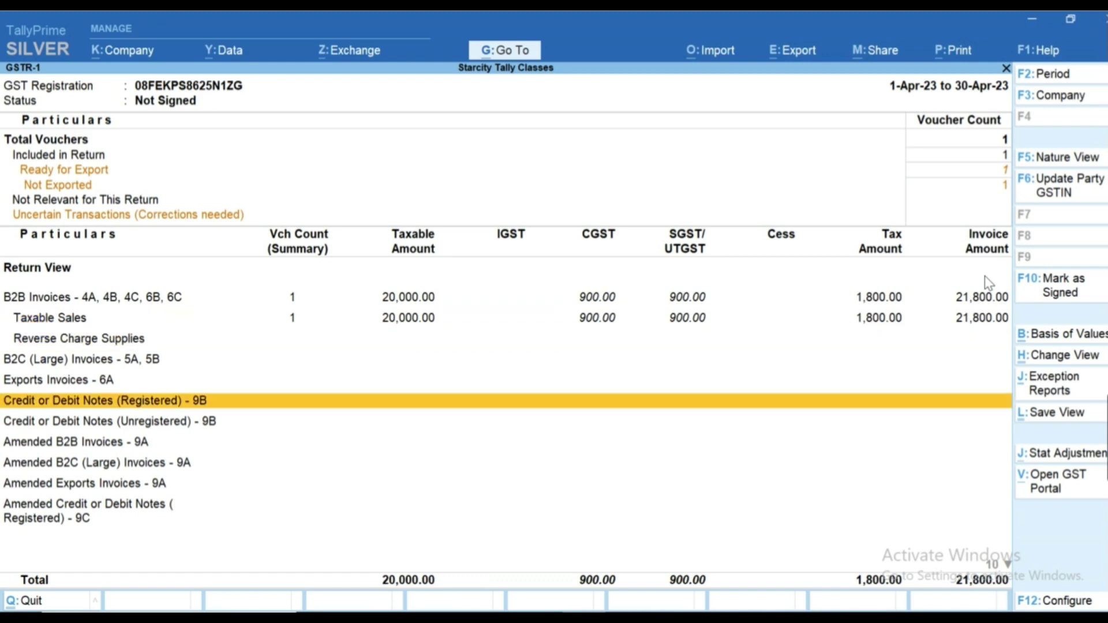
key(Up)
key(Up)
key(Up)
key(Up)
key(Down)
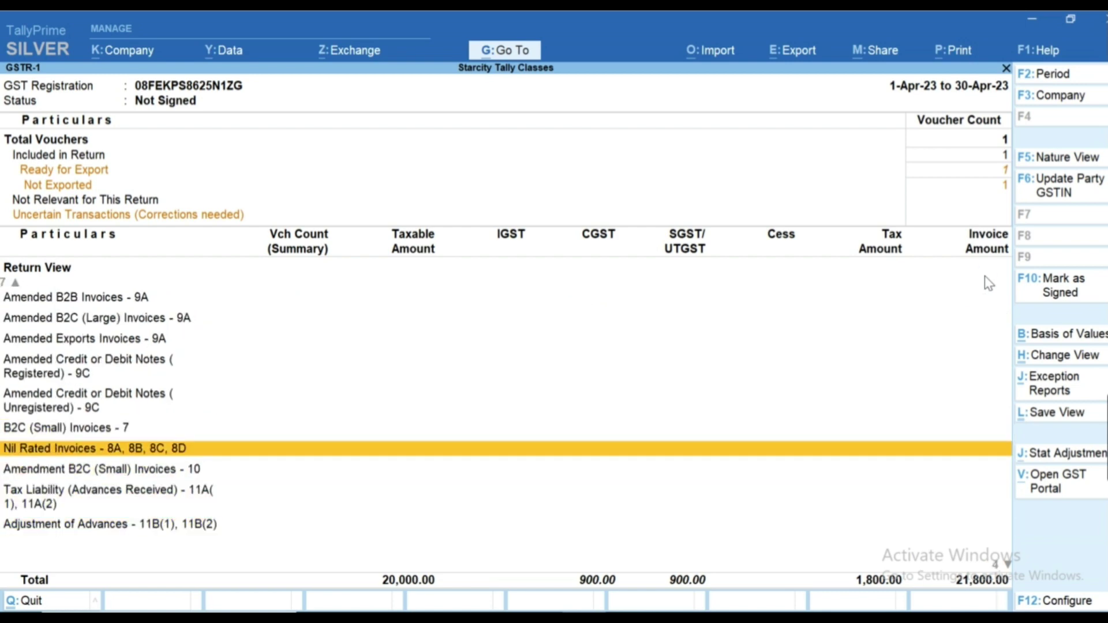
key(Return)
key(Down)
key(Down)
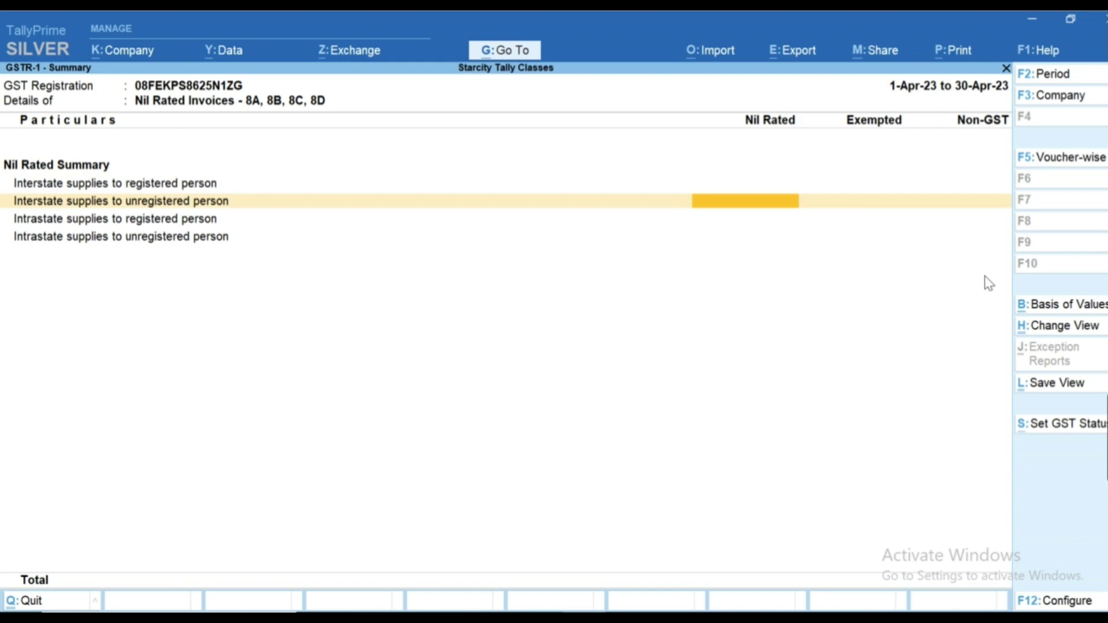
key(Down)
key(Down)
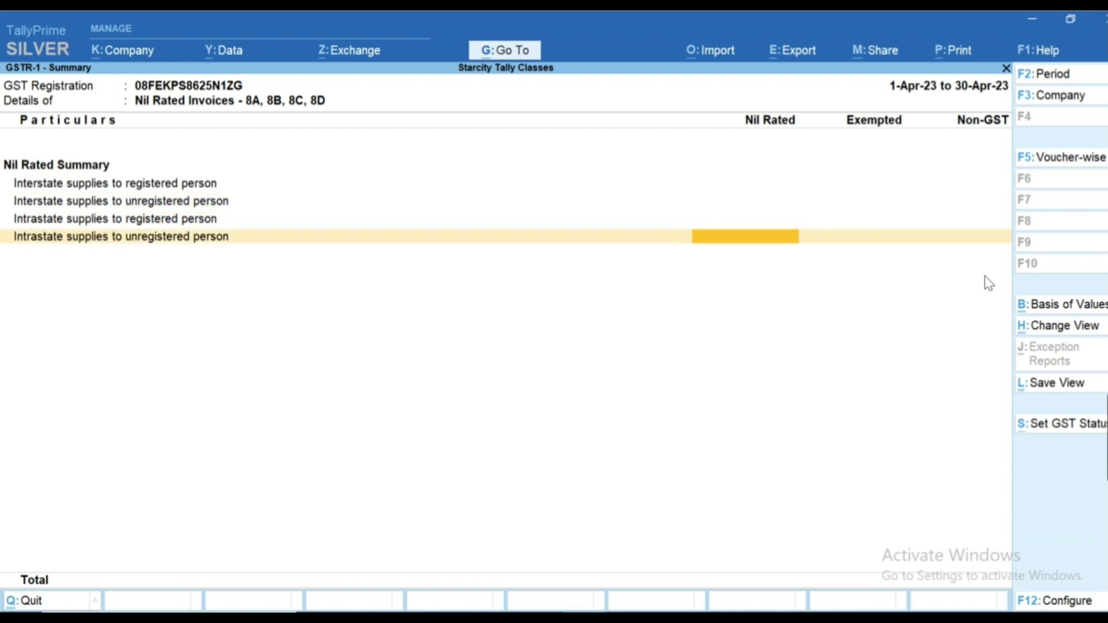
key(Escape)
key(Up)
key(Up)
key(Up)
key(Up)
key(Up)
key(Up)
key(Up)
key(Up)
key(Up)
key(Up)
key(Up)
key(Up)
key(Up)
key(Up)
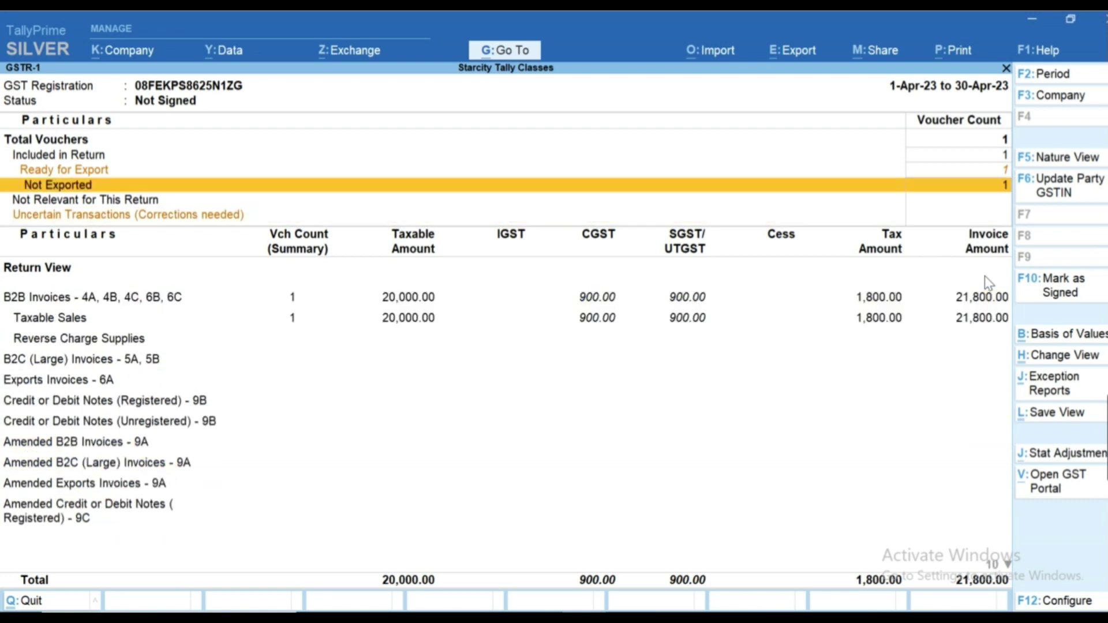
key(Down)
key(Down)
key(Down)
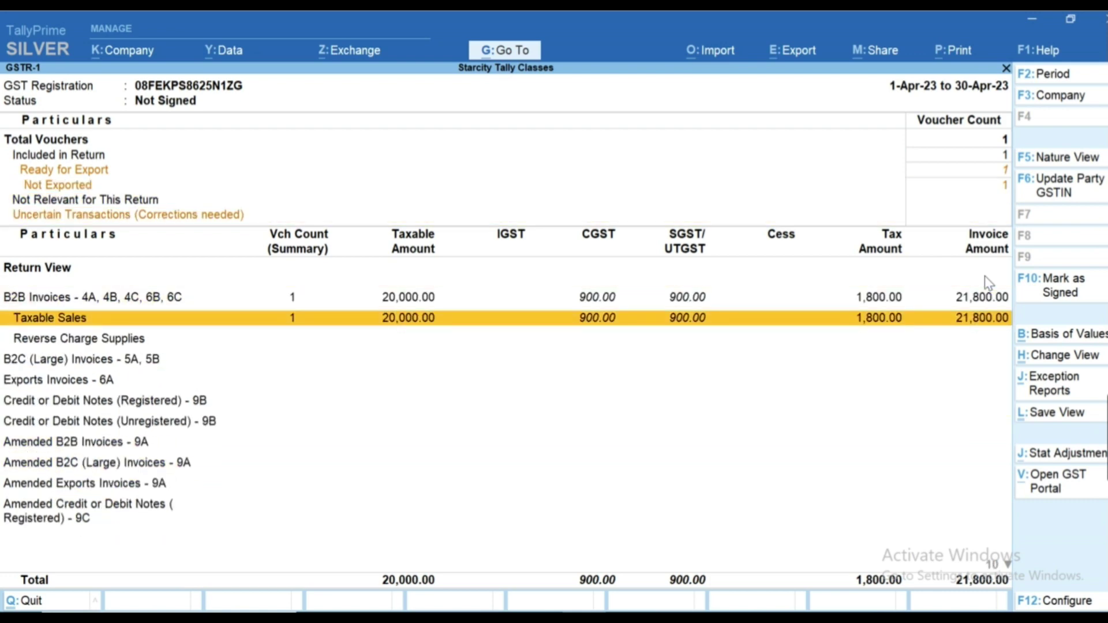
key(Escape)
key(Escape)
key(Escape)
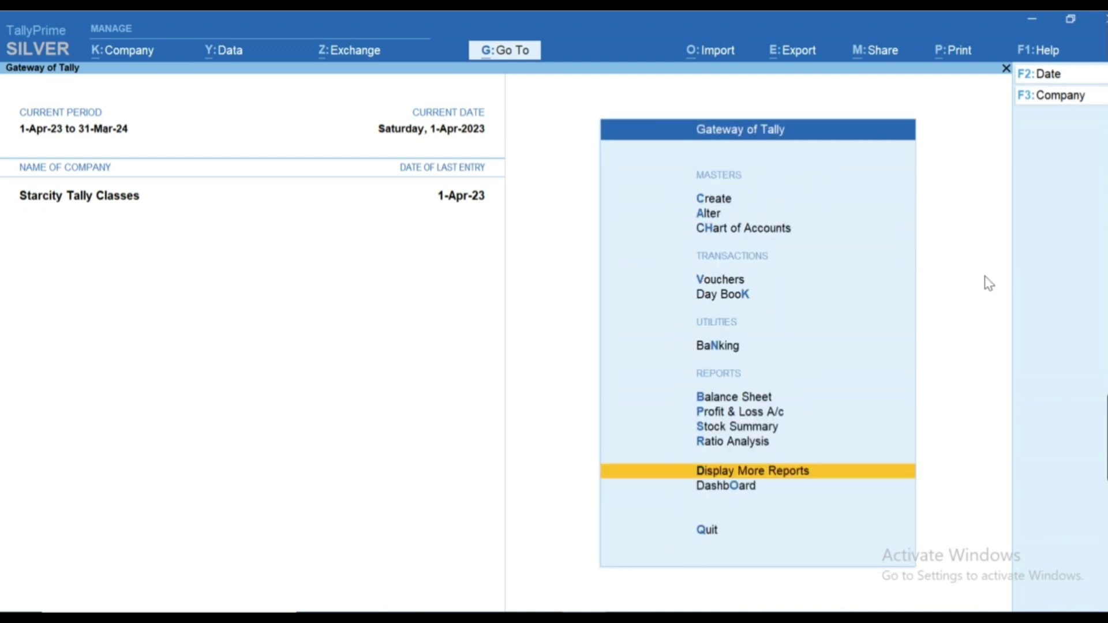
- Start a sales voucher for party Cash and bill 10 pcs of Exempt at 1,000
key(v)
key(Down)
key(Return)
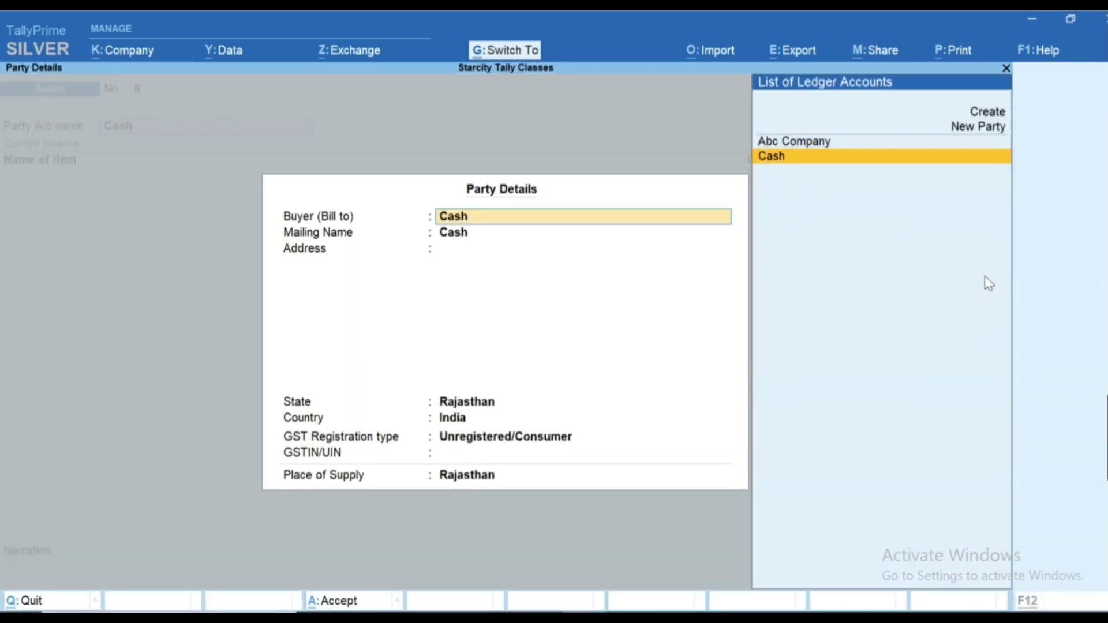
key(ctrl+a)
key(Down)
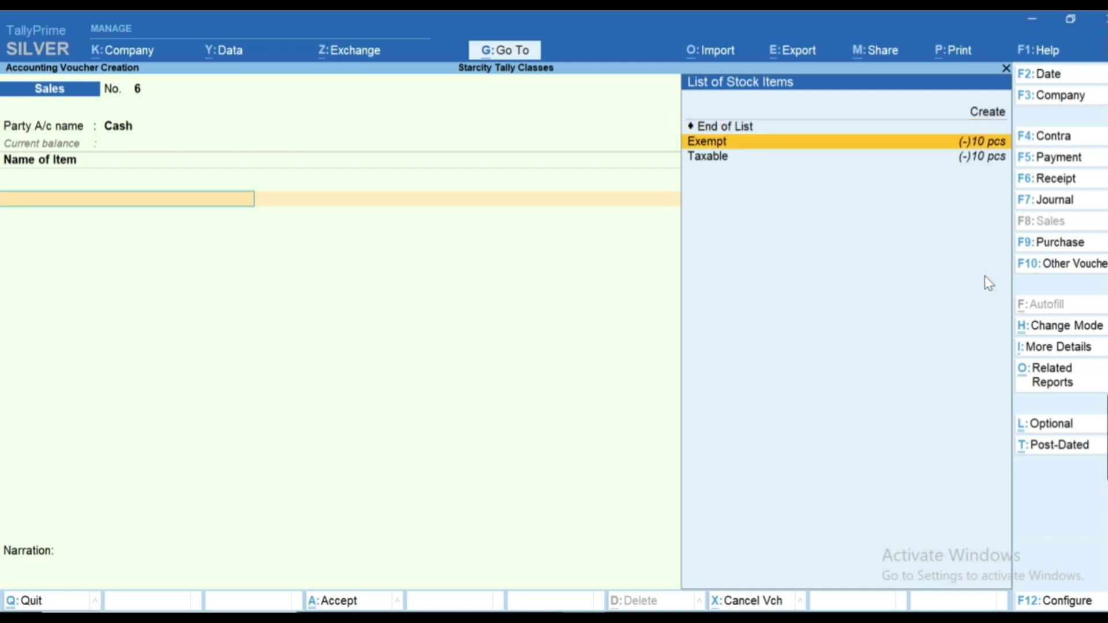
key(Return)
text(10)
key(Return)
key(Return)
key(Return)
key(Return)
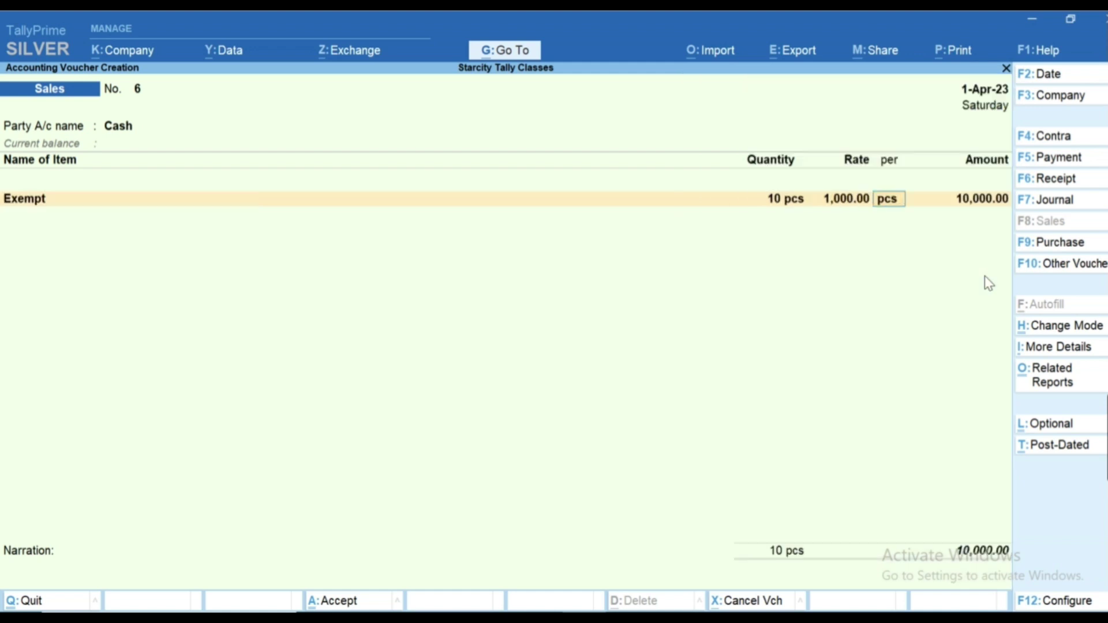
key(Return)
- Add 10 pcs of Taxable at 1,000 plus Cgst and Sgst of 900 each, totalling 21,800
key(Return)
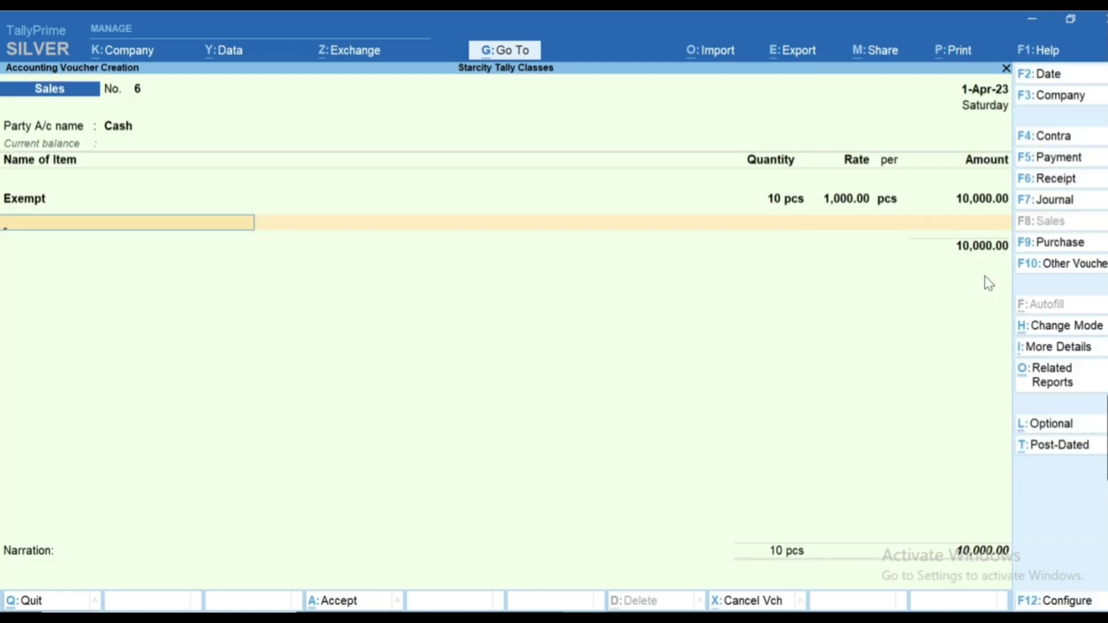
text(Ta)
key(Return)
text(10)
key(Return)
key(Return)
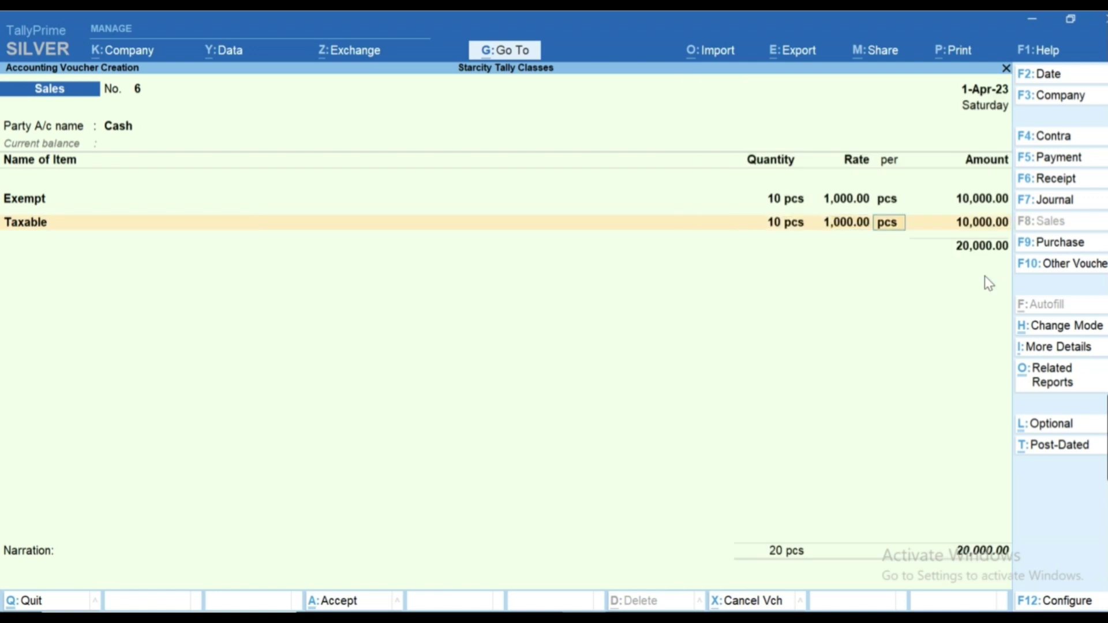
key(Return)
key(Return)
key(Return)
key(Return)
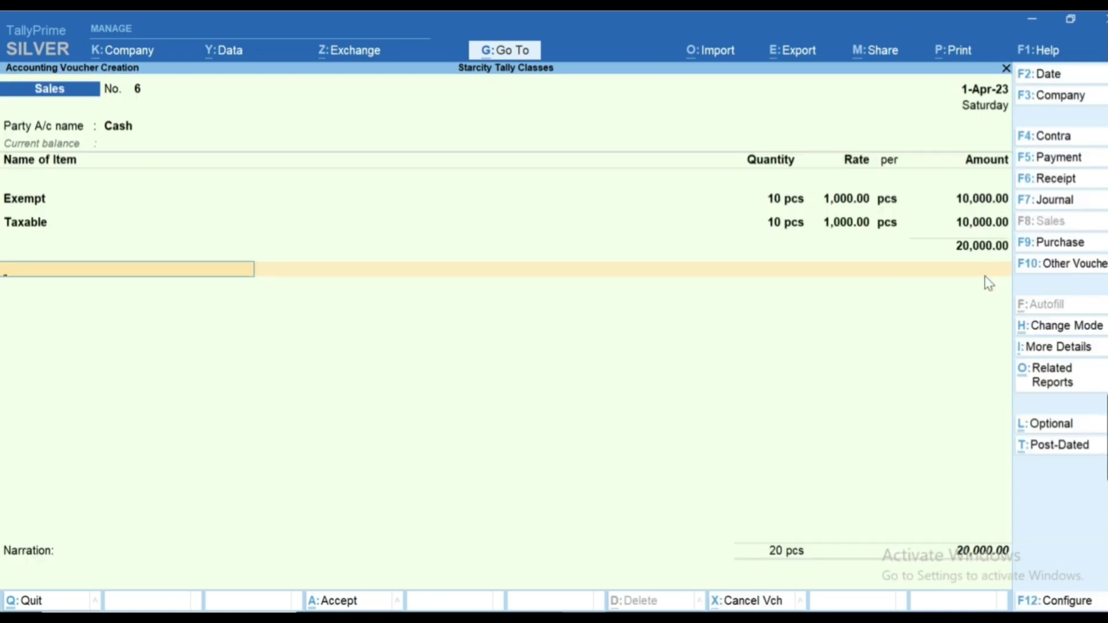
text(Cg)
key(Return)
key(Return)
text(Sg)
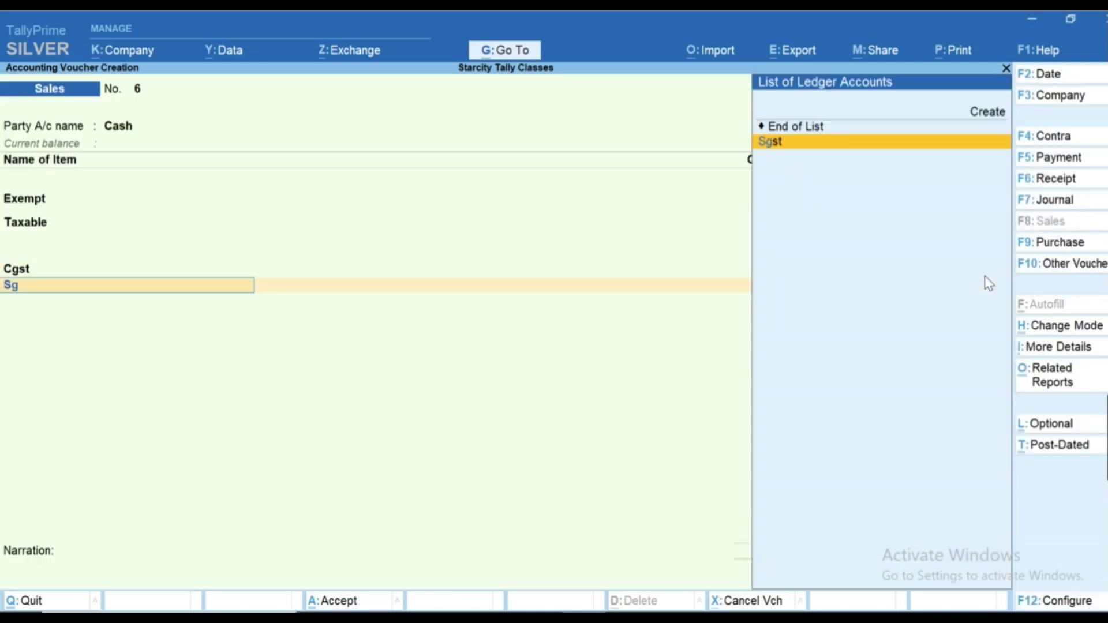
key(Return)
key(Return)
key(Return)
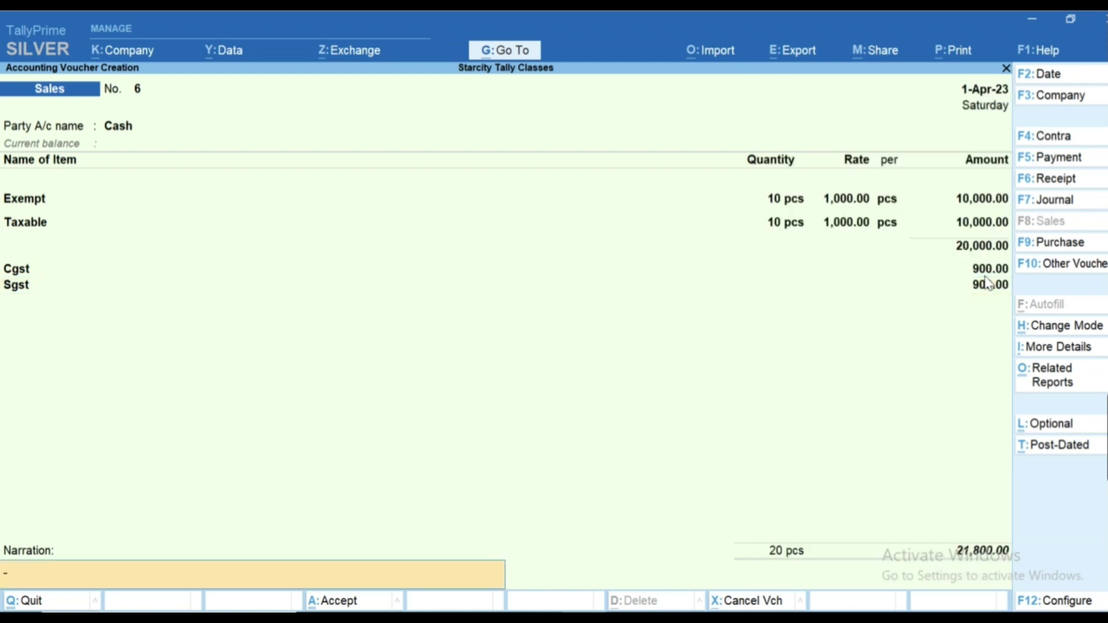
key(Return)
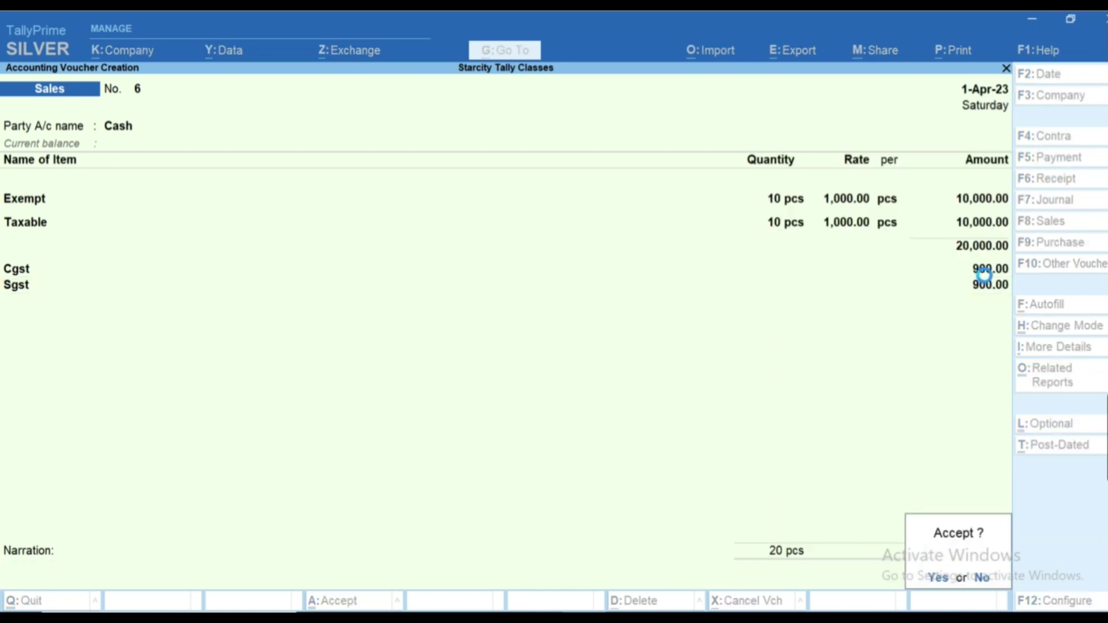
- Save the cash voucher, return to Gateway of Tally and reach GSTR-1 in GST reports
key(Escape)
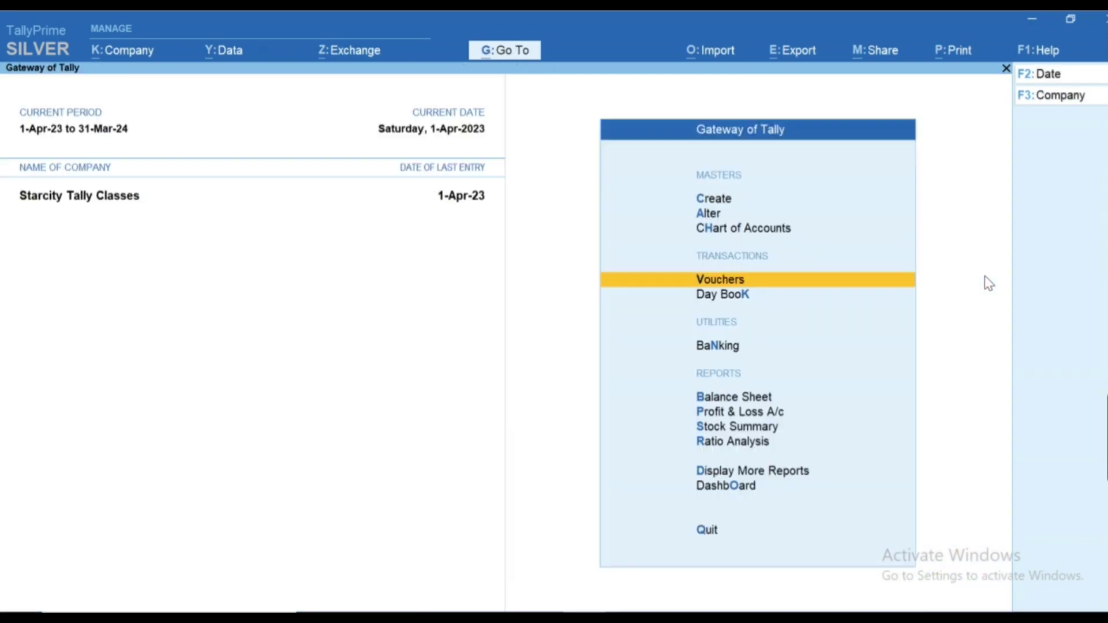
key(Return)
key(Escape)
key(d)
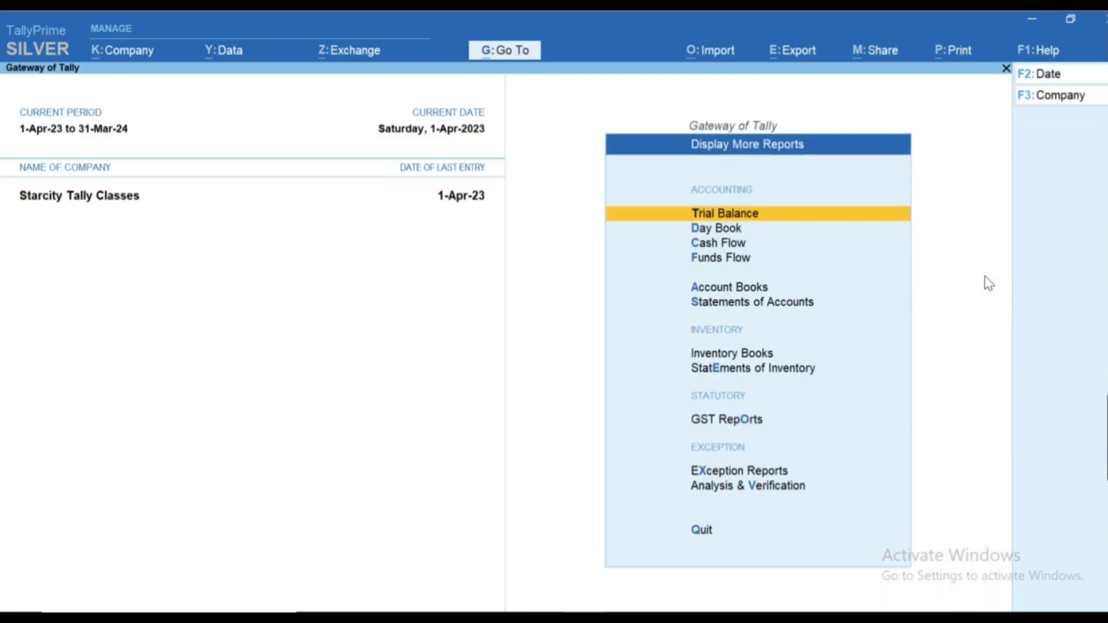
key(o)
key(Down)
- Open GSTR-1 for April 2023 and view the B2C (Small) Invoices split into Rajasthan 0% and 18%
key(Return)
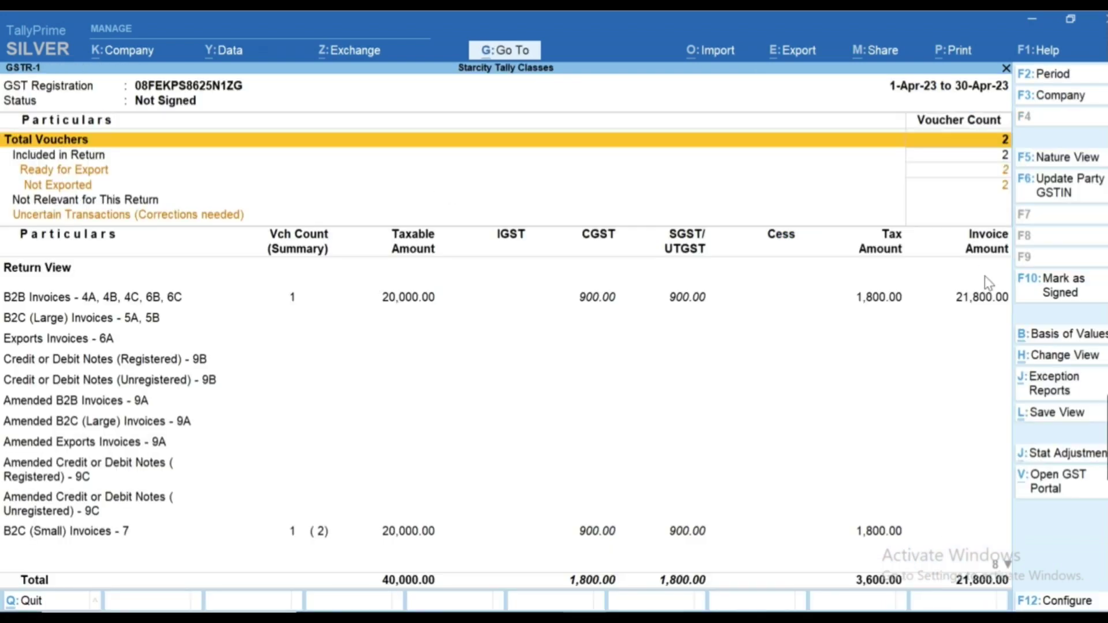
key(F2)
key(Return)
key(Return)
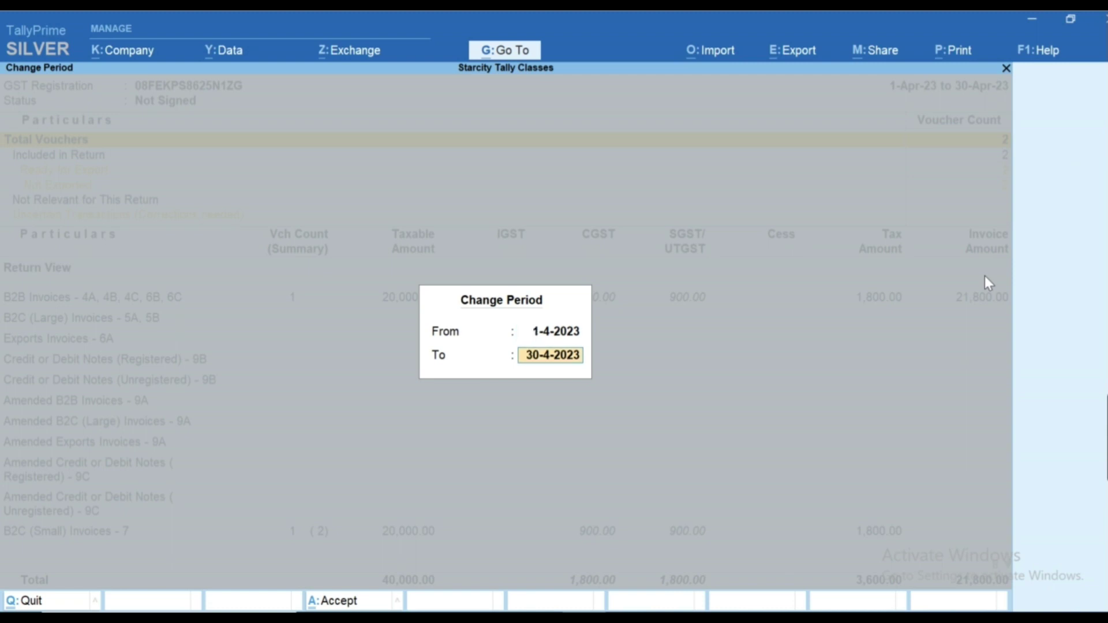
key(Down)
key(Down)
key(Down)
key(Down)
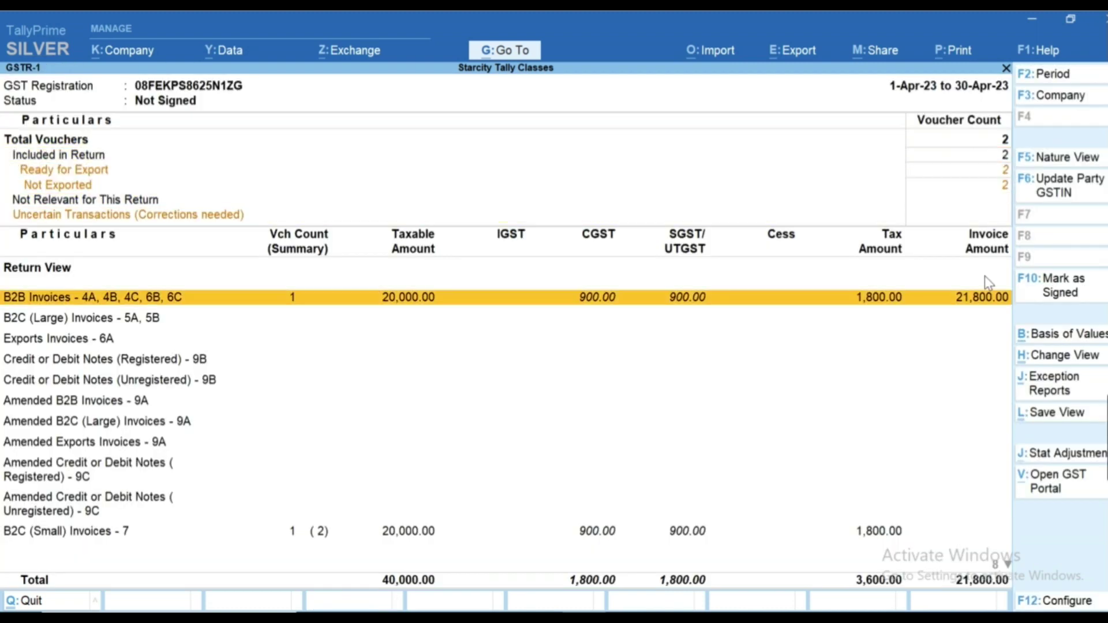
key(Down)
key(Down)
key(Down)
key(Down)
key(Down)
key(Down)
key(Down)
key(Down)
key(Down)
key(Down)
key(Down)
key(Down)
key(Down)
key(Down)
key(Up)
key(Up)
key(Up)
key(Up)
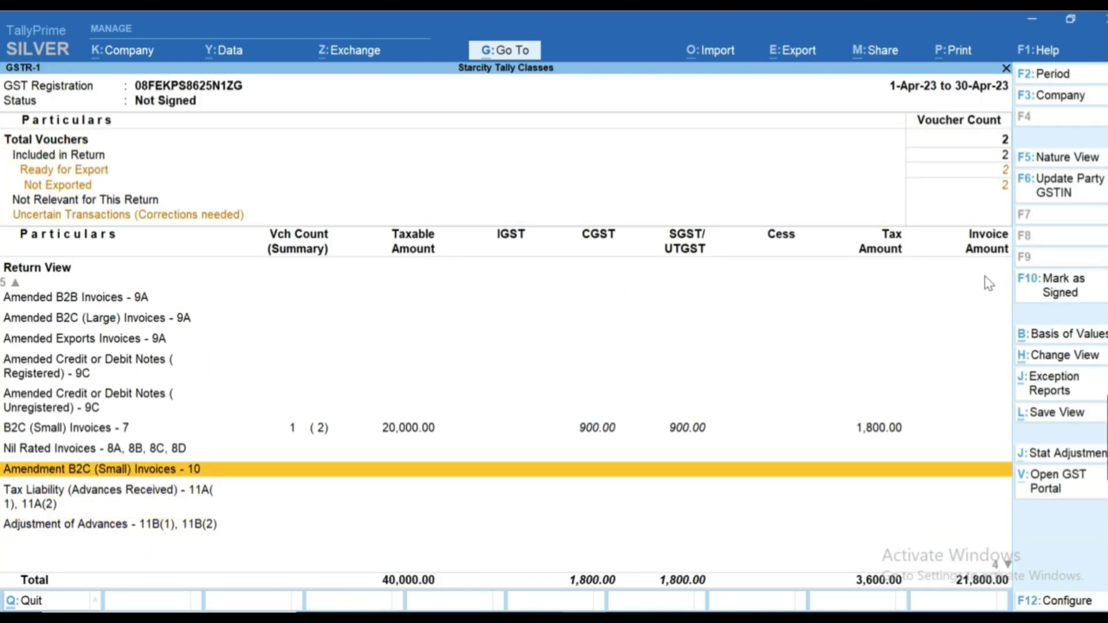
key(Return)
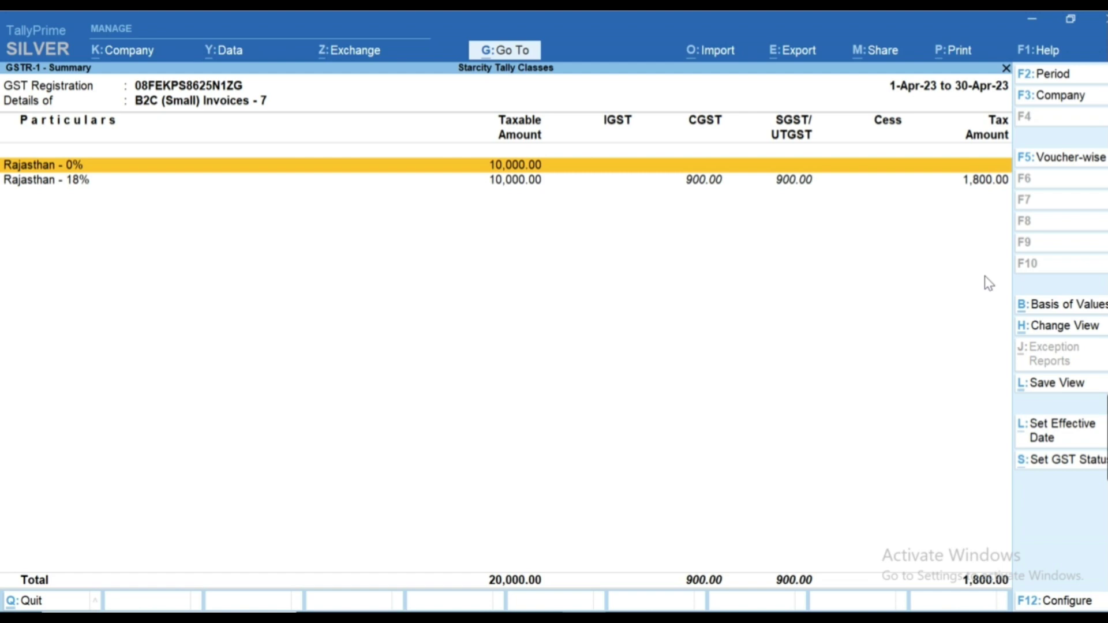
- Return to the return view and open the Nil Rated Invoices details
key(Escape)
key(Up)
key(Up)
key(Up)
key(Up)
key(Up)
key(Up)
key(Up)
key(Up)
key(Up)
key(Up)
key(Up)
key(Down)
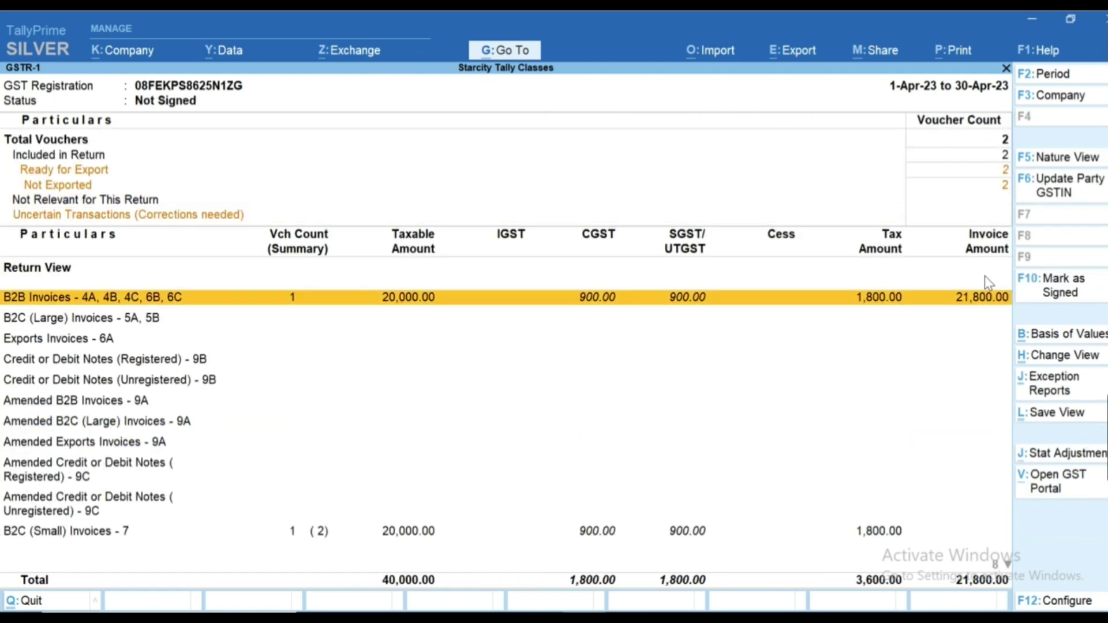
key(Down)
key(Down)
key(Down)
key(Down)
key(Down)
key(Down)
key(Down)
key(Down)
key(Down)
key(Down)
key(Down)
key(Down)
key(Down)
key(Up)
key(Up)
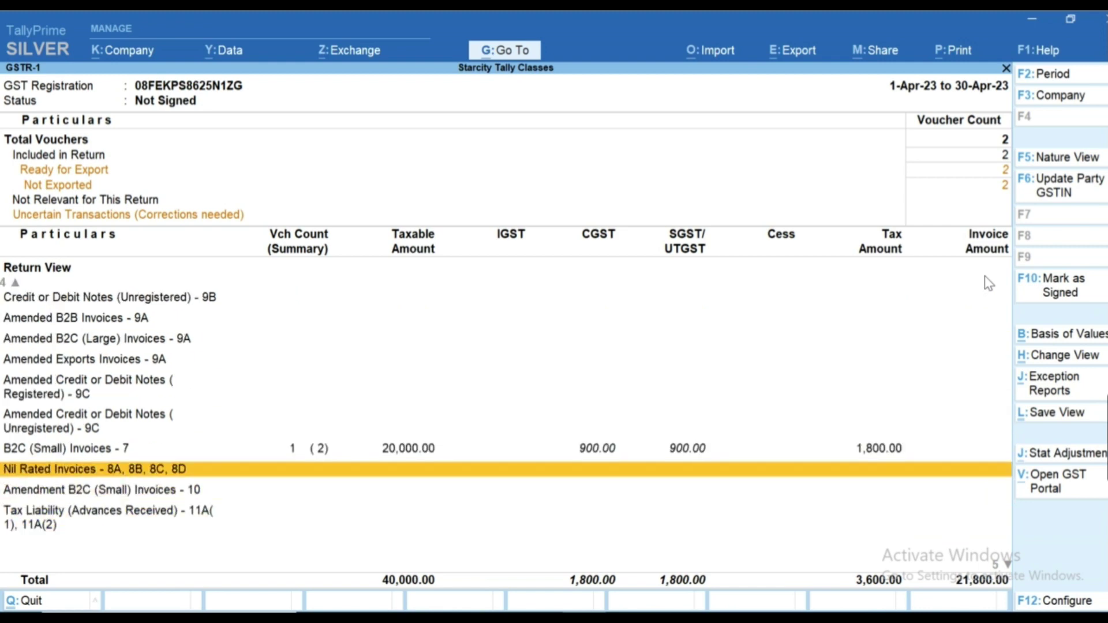
key(Down)
key(Up)
key(Return)
- Browse the remaining return sections, then close GSTR-1 to the GST Reports list
key(Escape)
key(Down)
key(Down)
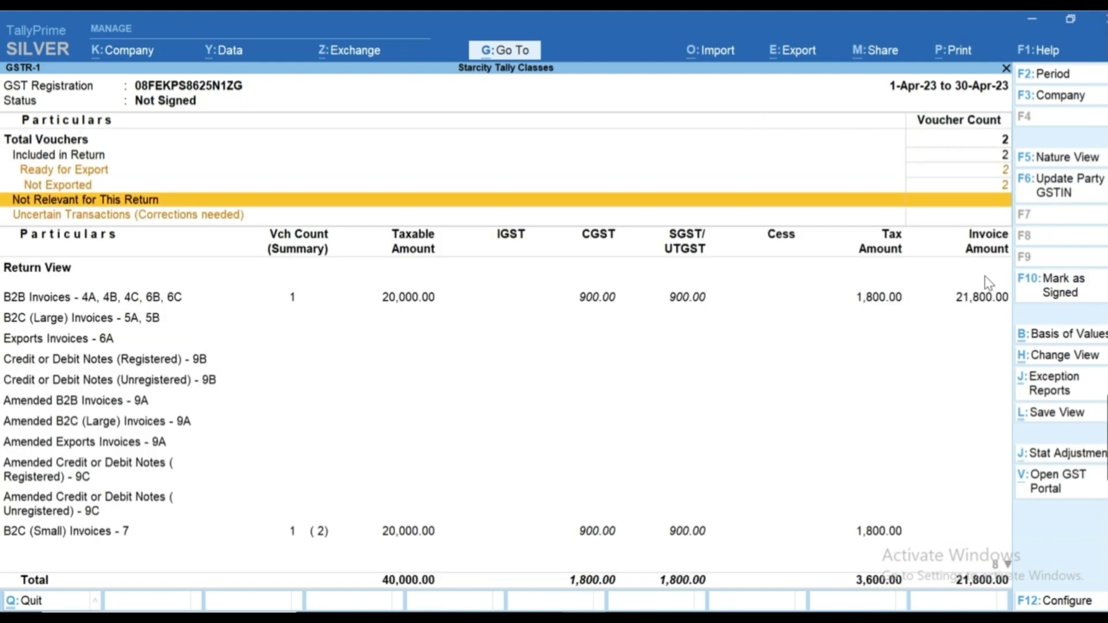
key(Down)
key(Down)
key(Down)
key(Down)
key(Down)
key(Down)
key(Down)
key(Down)
key(Down)
key(Down)
key(Down)
key(Down)
key(Down)
key(Down)
key(Down)
key(Down)
key(Down)
key(Down)
key(Down)
key(Up)
key(Up)
key(Up)
key(Up)
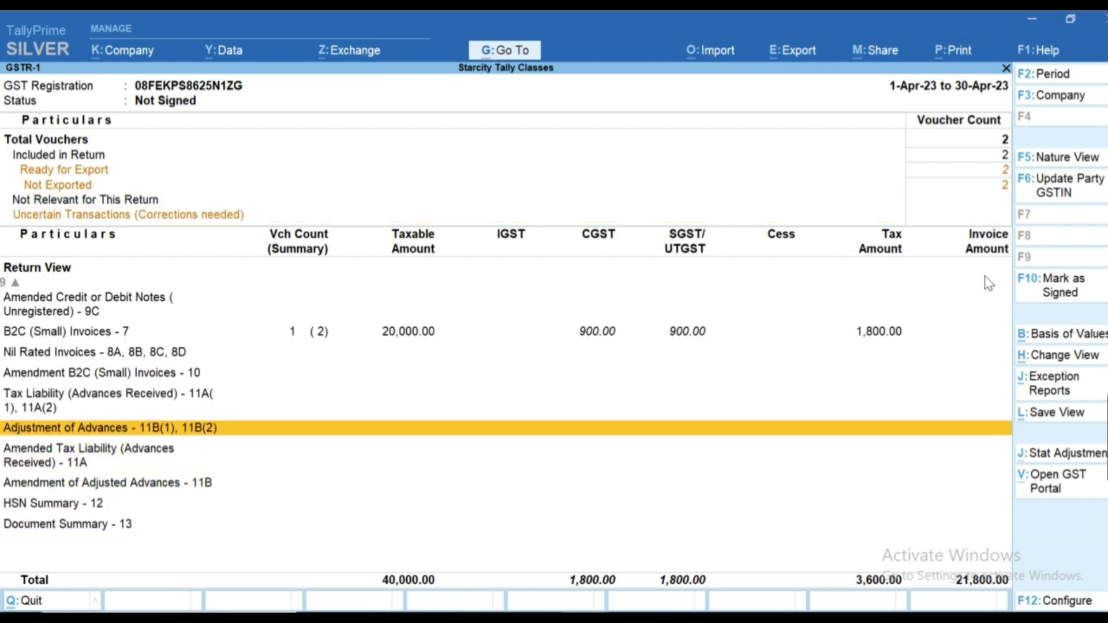
key(Up)
key(Up)
key(Up)
key(Up)
key(Up)
key(Up)
key(Up)
key(Up)
key(Up)
key(Up)
key(Up)
key(Up)
key(Up)
key(Up)
key(Up)
key(Up)
key(Up)
key(Up)
key(Up)
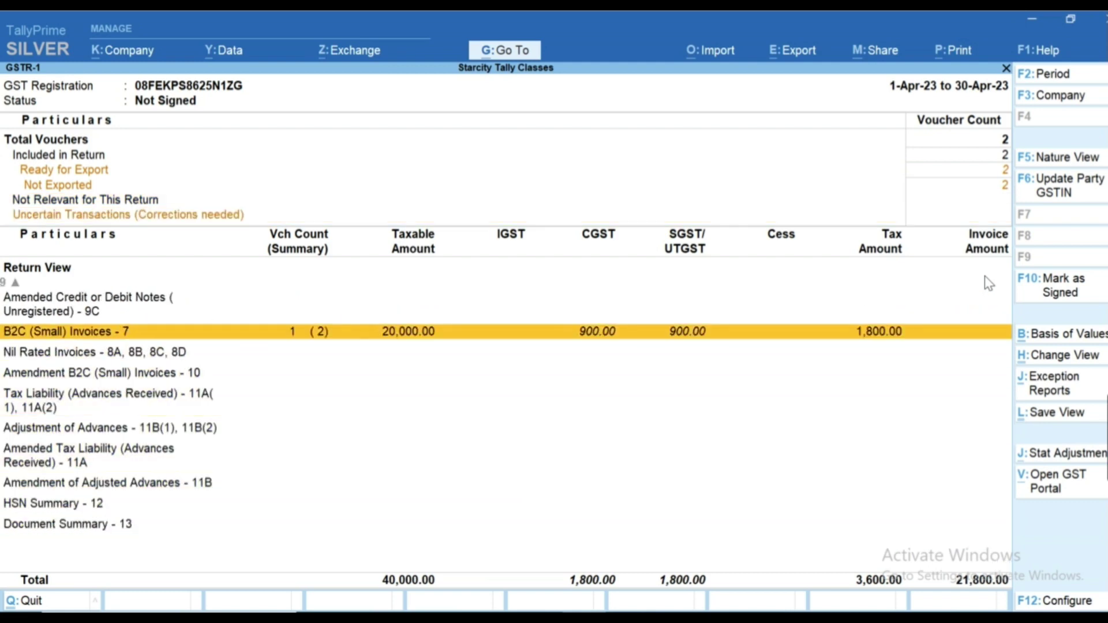
key(Down)
key(Down)
key(Down)
key(Down)
key(Down)
key(Down)
key(Down)
key(Down)
key(Down)
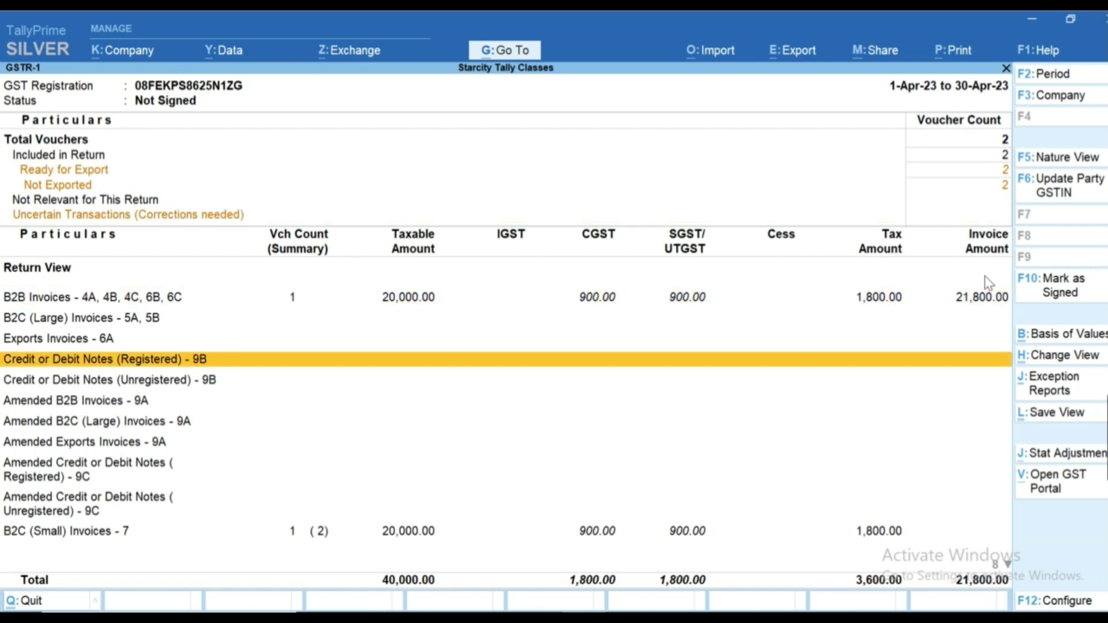
key(Up)
key(Up)
key(Up)
key(Escape)
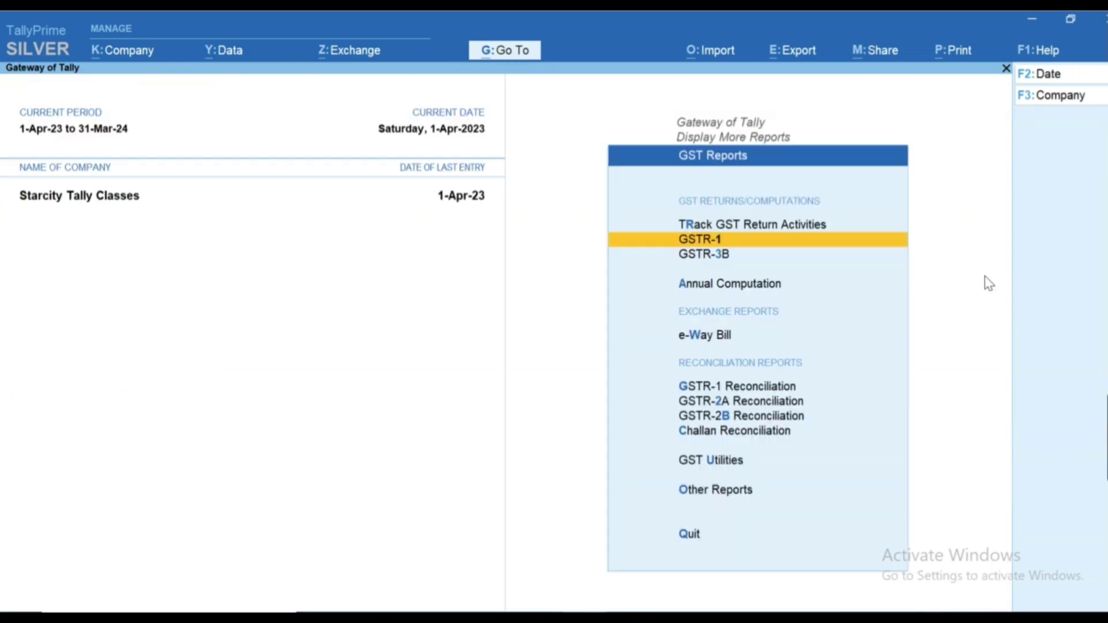
- Start a new sales voucher with Abc Company as the party
key(Escape)
key(Escape)
key(Home)
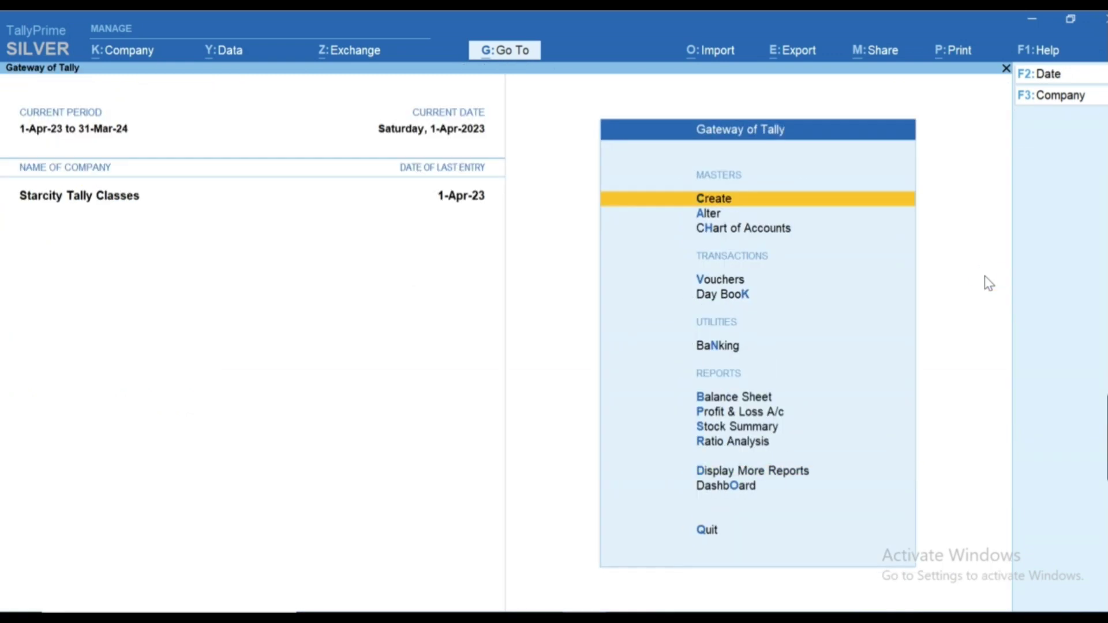
key(v)
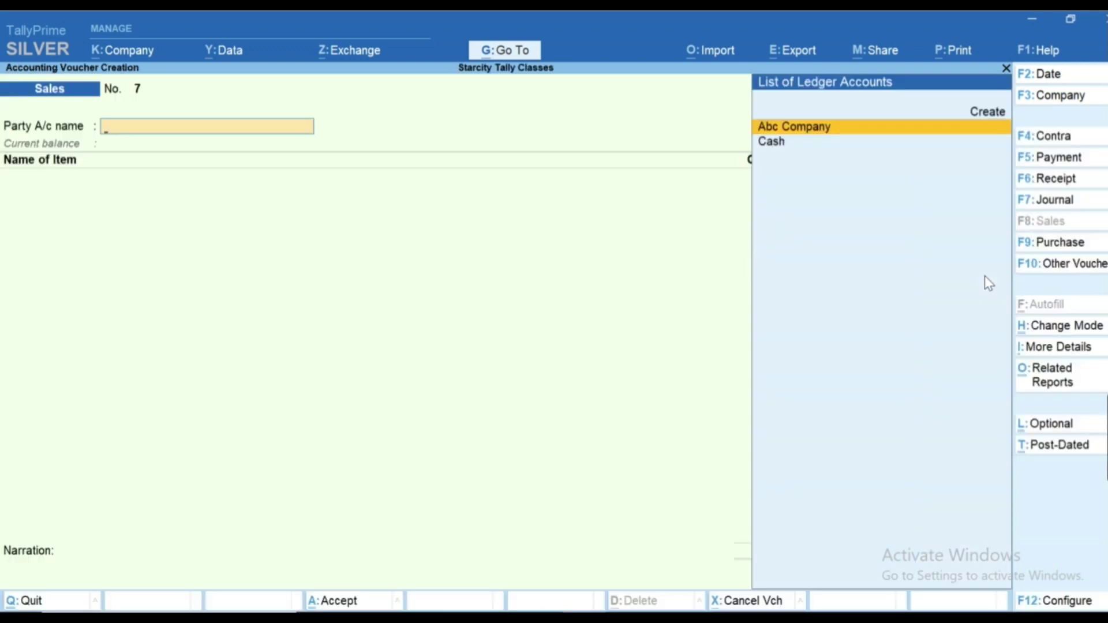
key(Return)
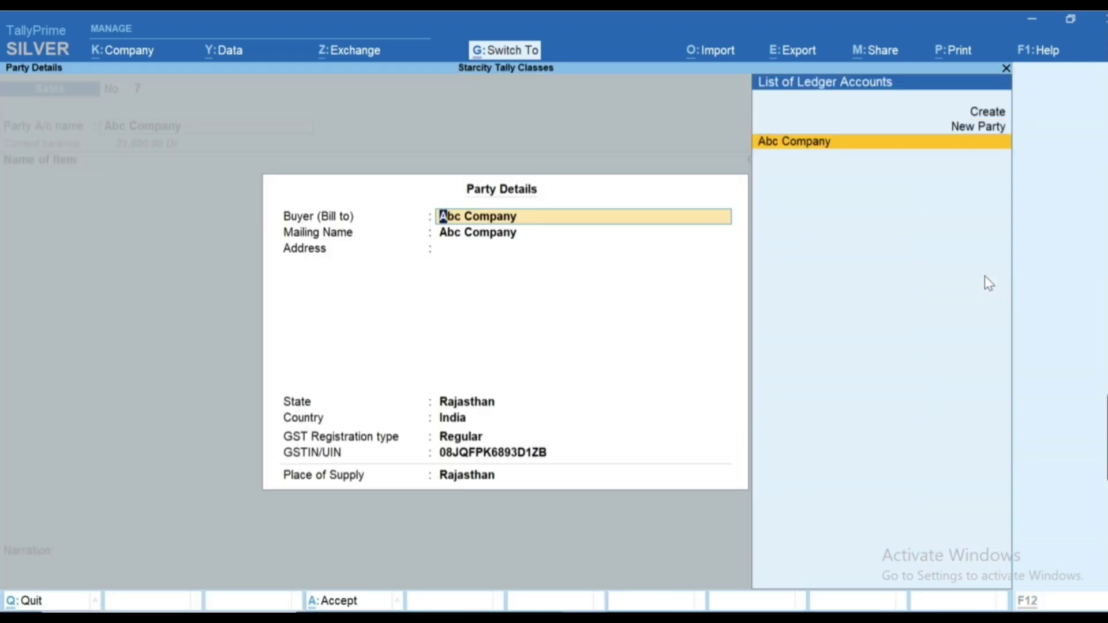
key(ctrl+a)
- Bill 10 pcs of the Exempt item and save the voucher
text(Ex)
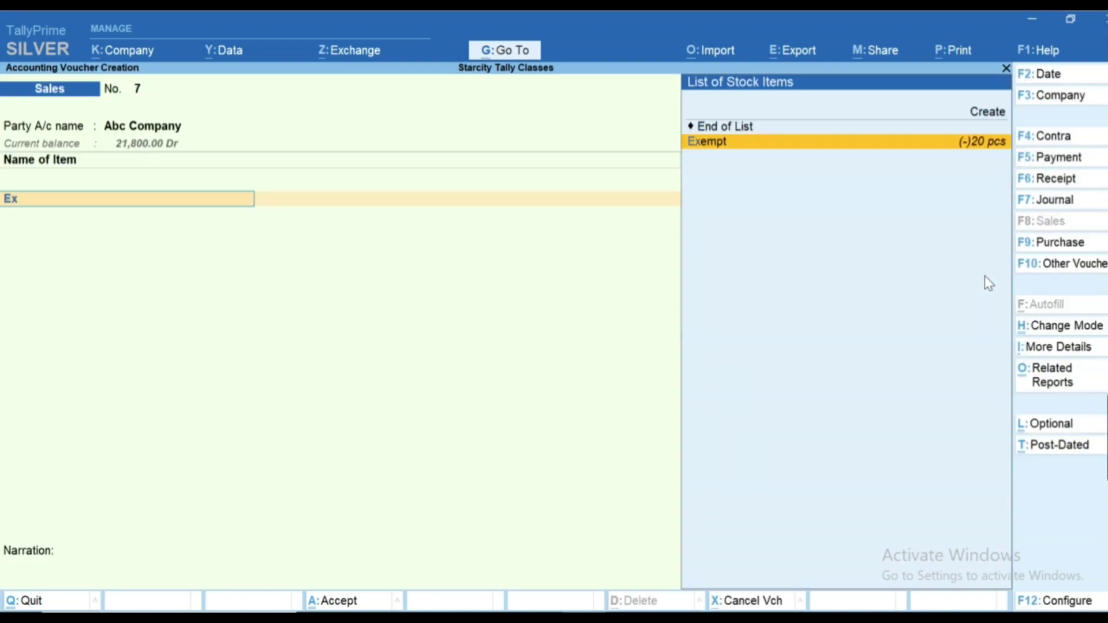
key(Return)
text(10)
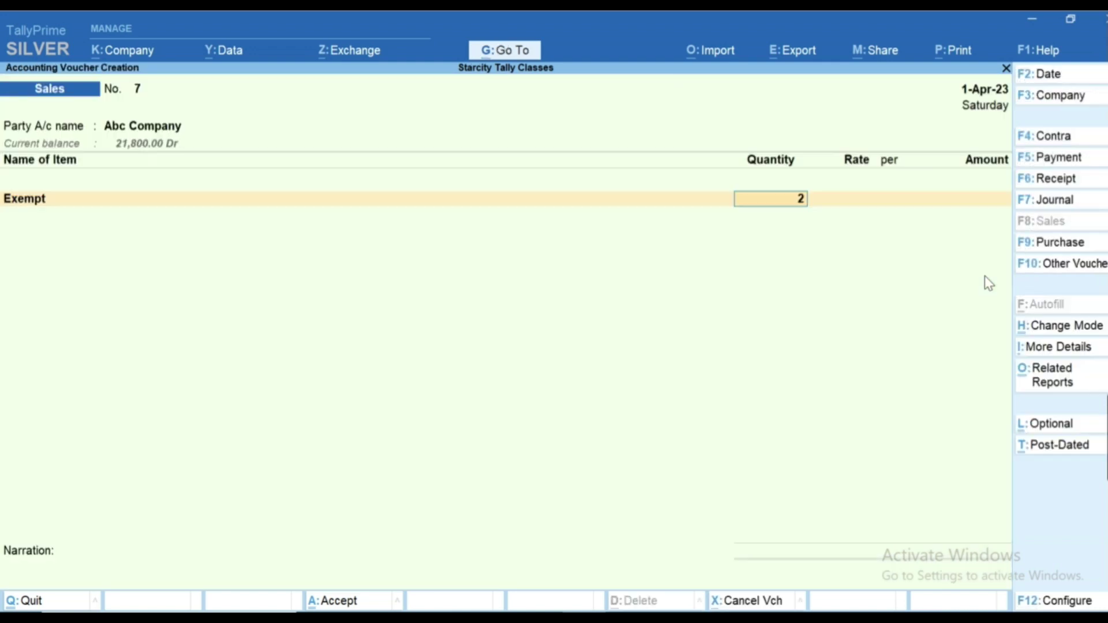
key(Return)
key(Return)
key(Return)
key(Return)
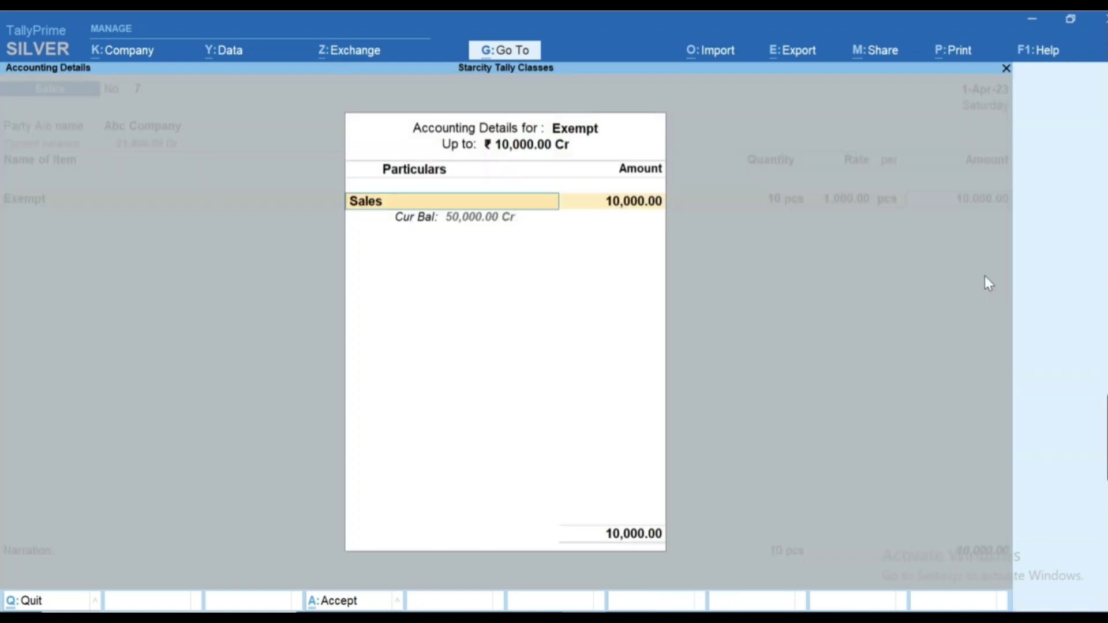
key(Return)
key(Return)
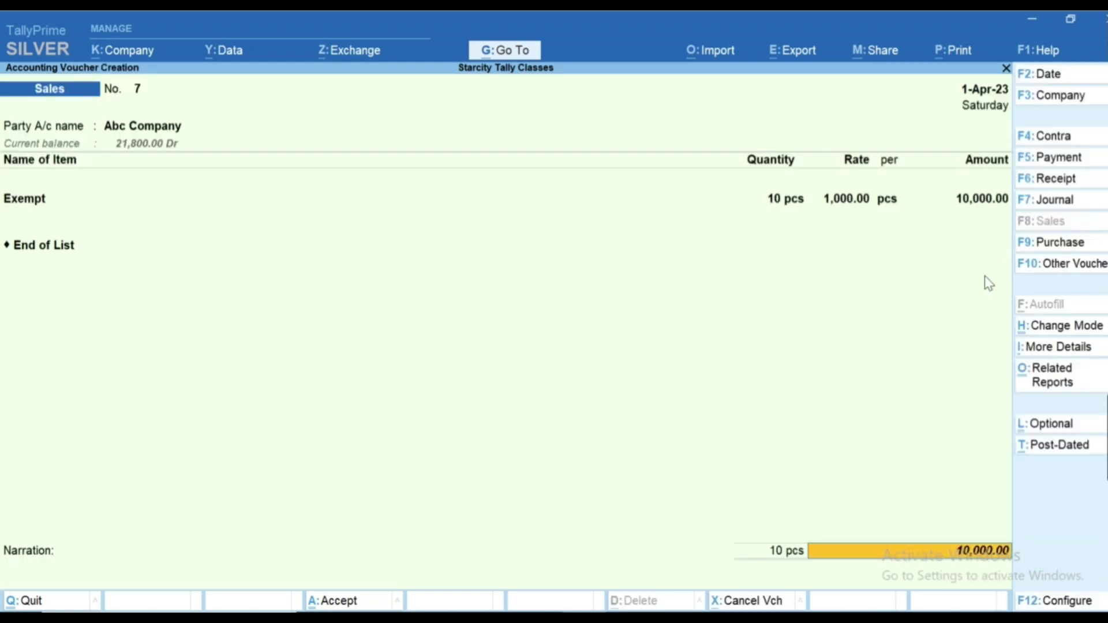
key(Return)
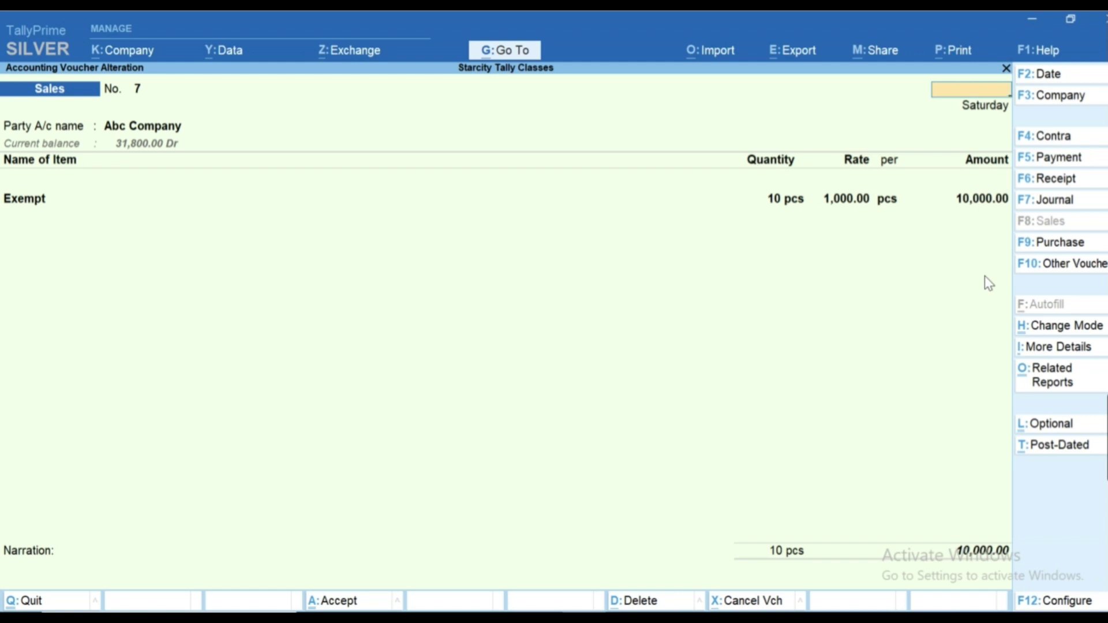
- Leave the voucher screen and go to GSTR-1 in the GST Reports list
key(Escape)
key(y)
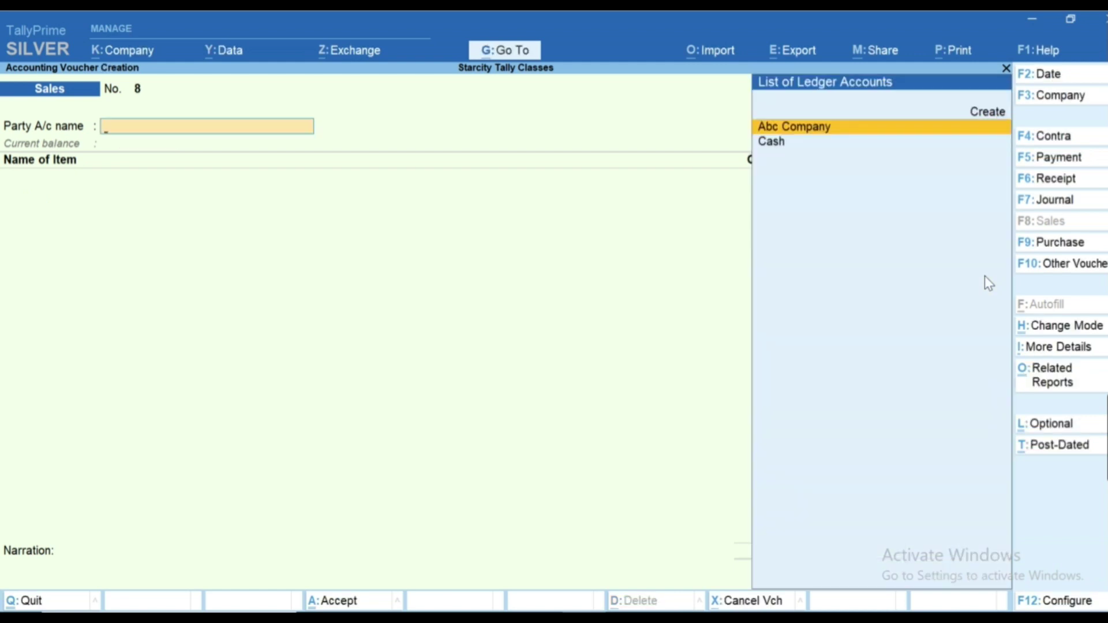
key(Escape)
key(d)
key(g)
key(Down)
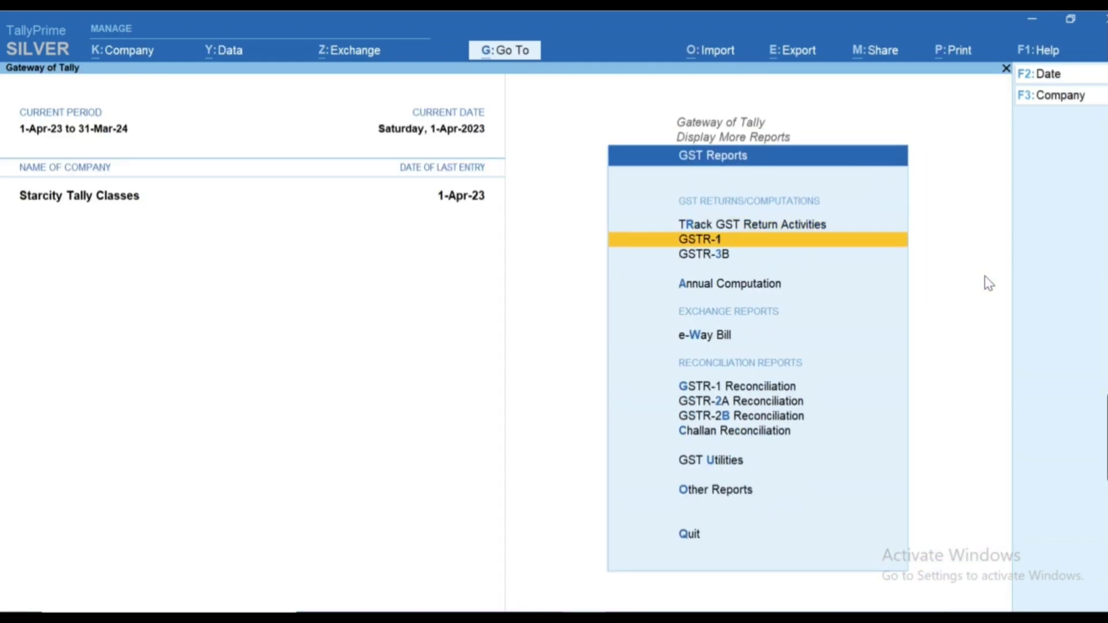
- Open GSTR-1 for the April 2023 period
key(Return)
key(F2)
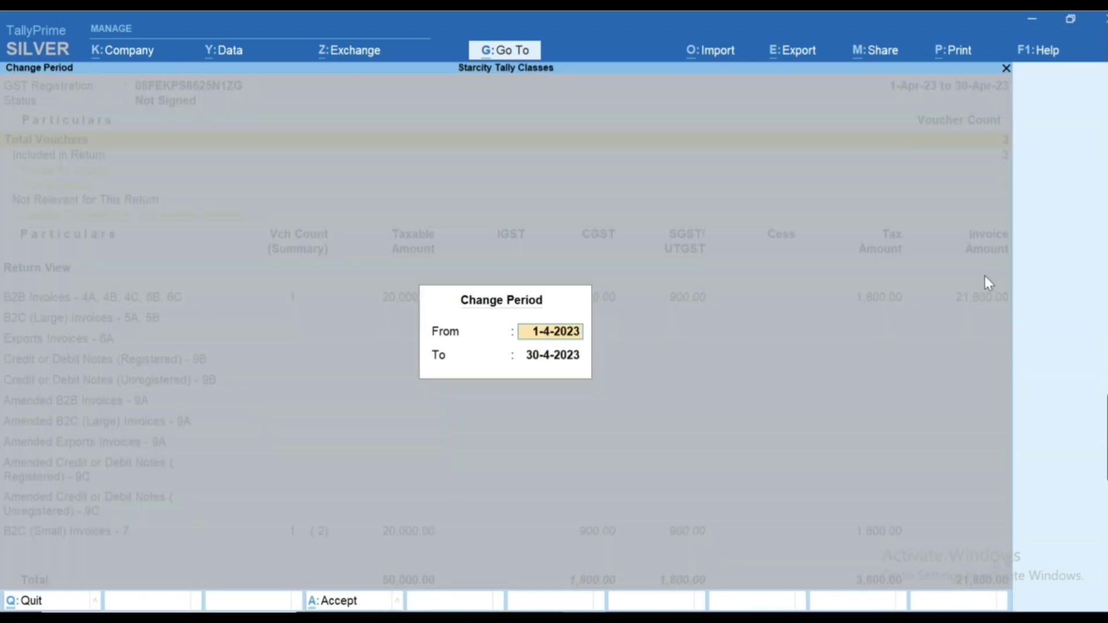
key(Return)
key(Return)
key(Down)
- Expand B2B Invoices and check the Taxable Sales party-wise taxable amounts
key(Down)
key(Down)
key(Down)
key(Down)
key(Down)
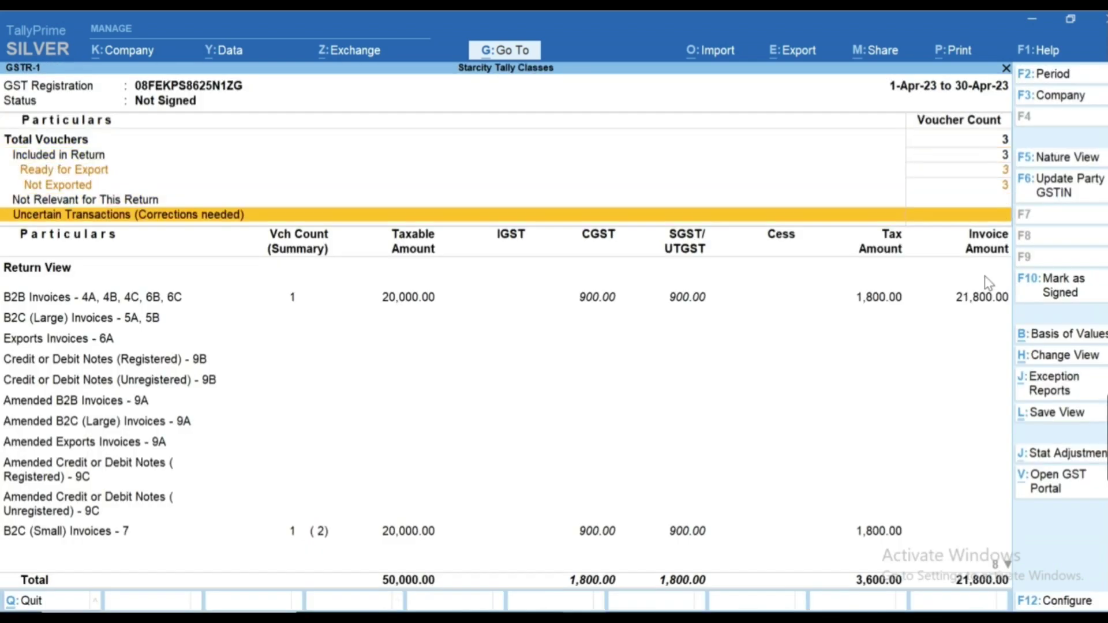
key(shift+Return)
key(Down)
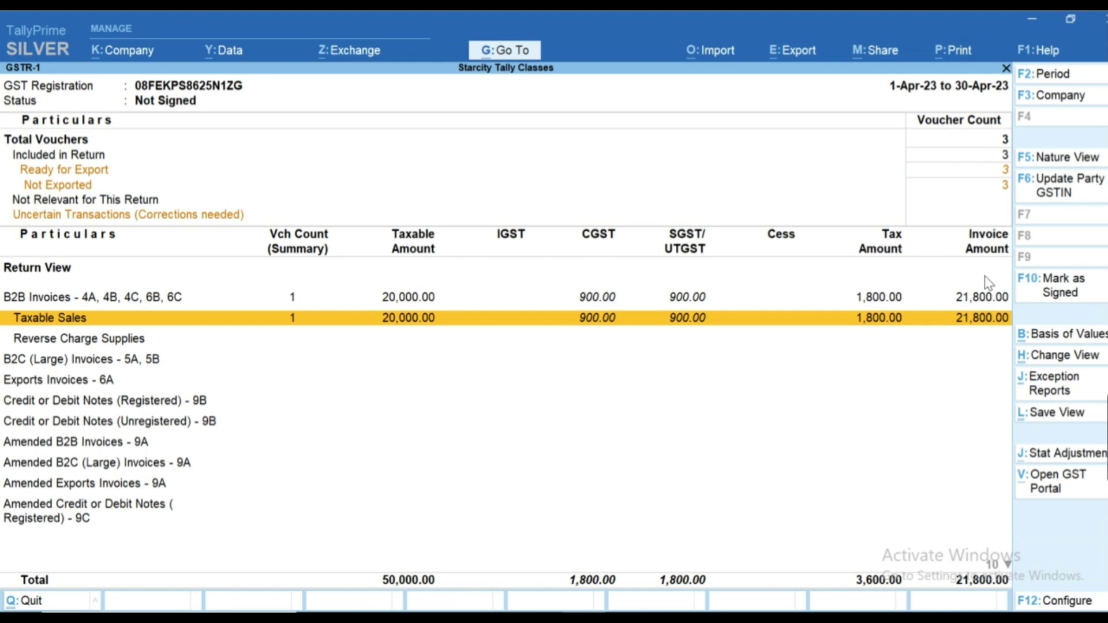
key(Return)
key(Right)
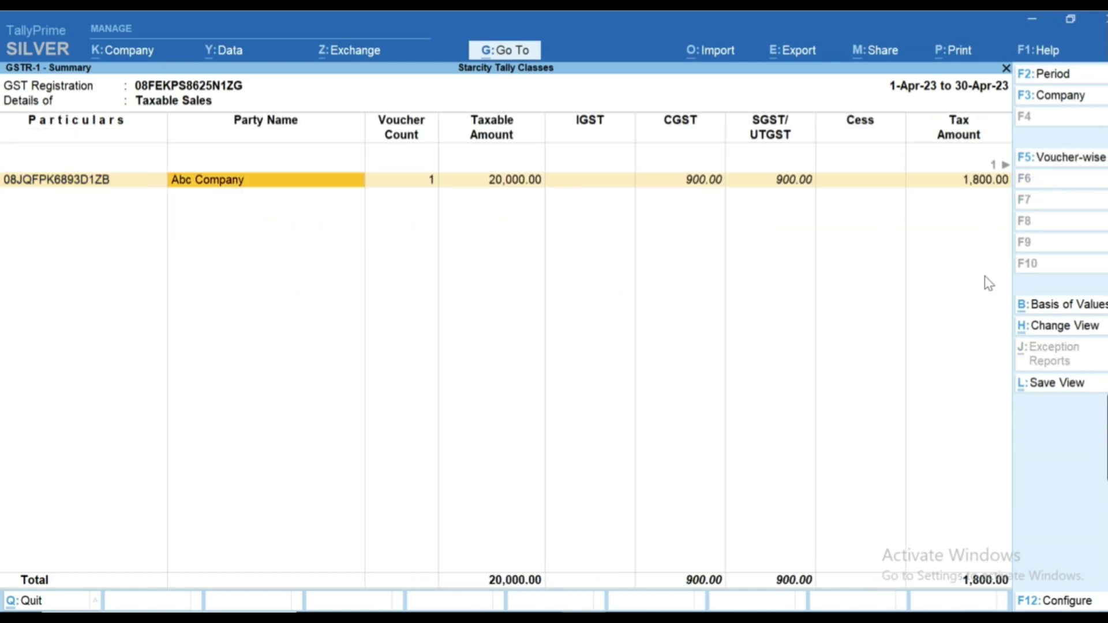
key(Right)
key(Right)
key(Left)
key(Right)
key(Escape)
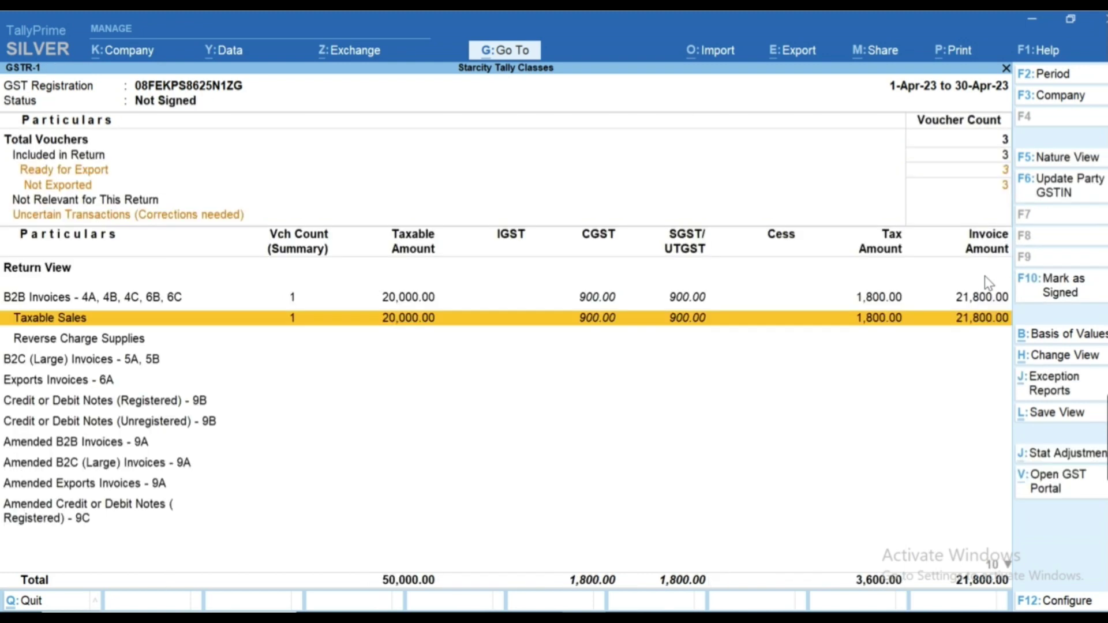
- Check the B2C (Small) Invoices rate breakdown, including the Rajasthan - 18% row
key(Up)
key(Up)
key(Up)
key(Up)
key(Down)
key(Down)
key(Down)
key(Down)
key(Down)
key(Down)
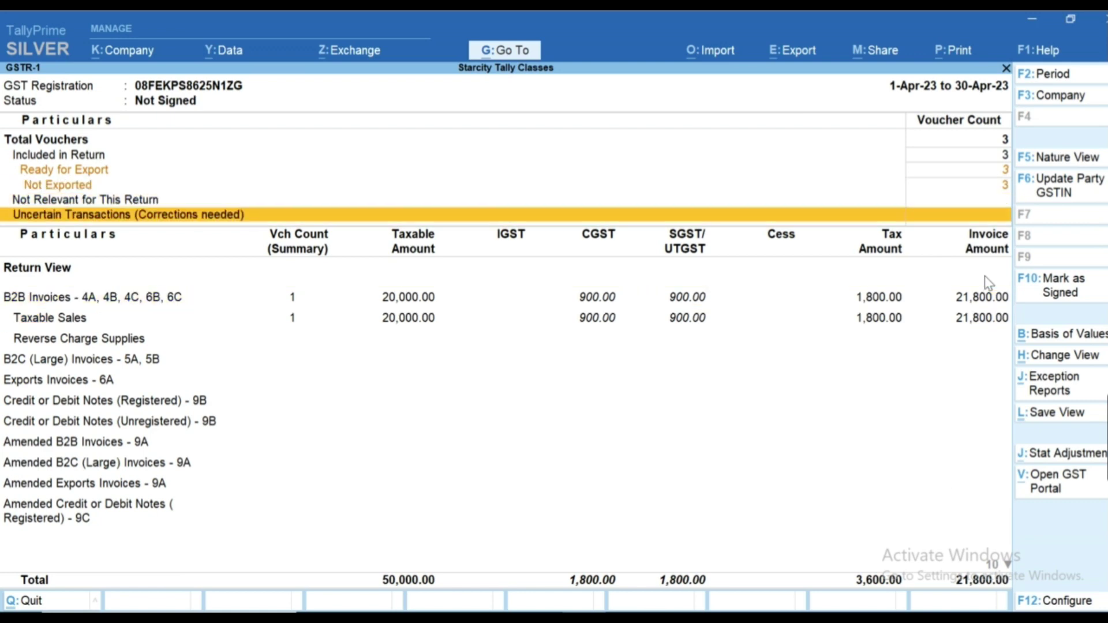
key(Down)
key(Down)
key(Down)
key(Down)
key(Down)
key(Down)
key(Down)
key(Down)
key(Down)
key(Down)
key(Down)
key(Down)
key(Down)
key(Down)
key(Down)
key(Down)
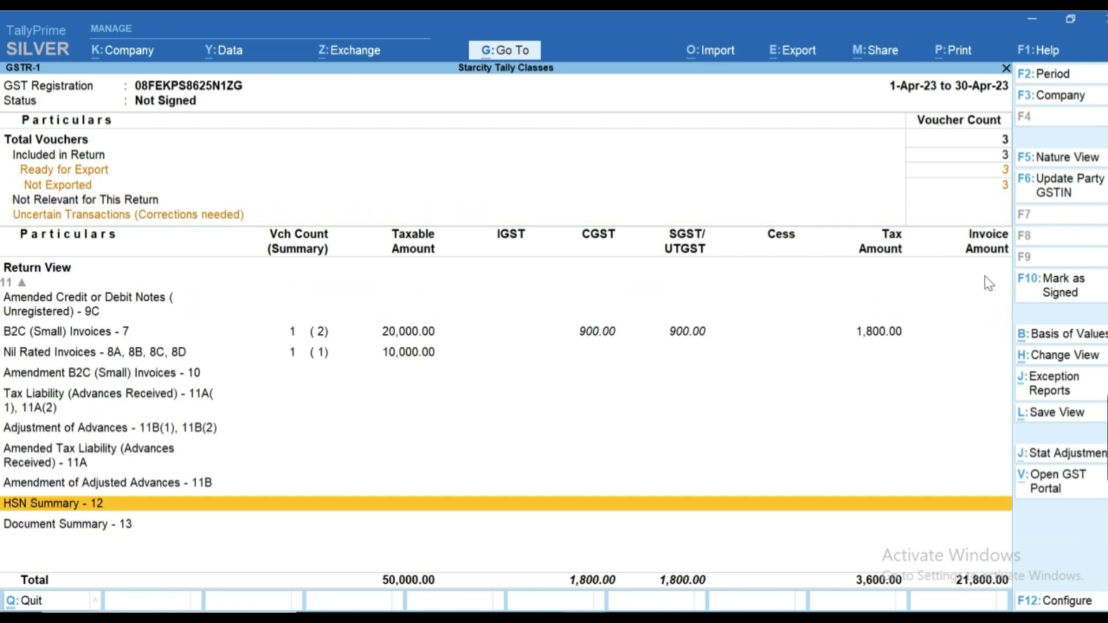
key(Up)
key(Up)
key(Up)
key(Up)
key(Up)
key(Up)
key(Up)
key(Up)
key(Down)
key(Return)
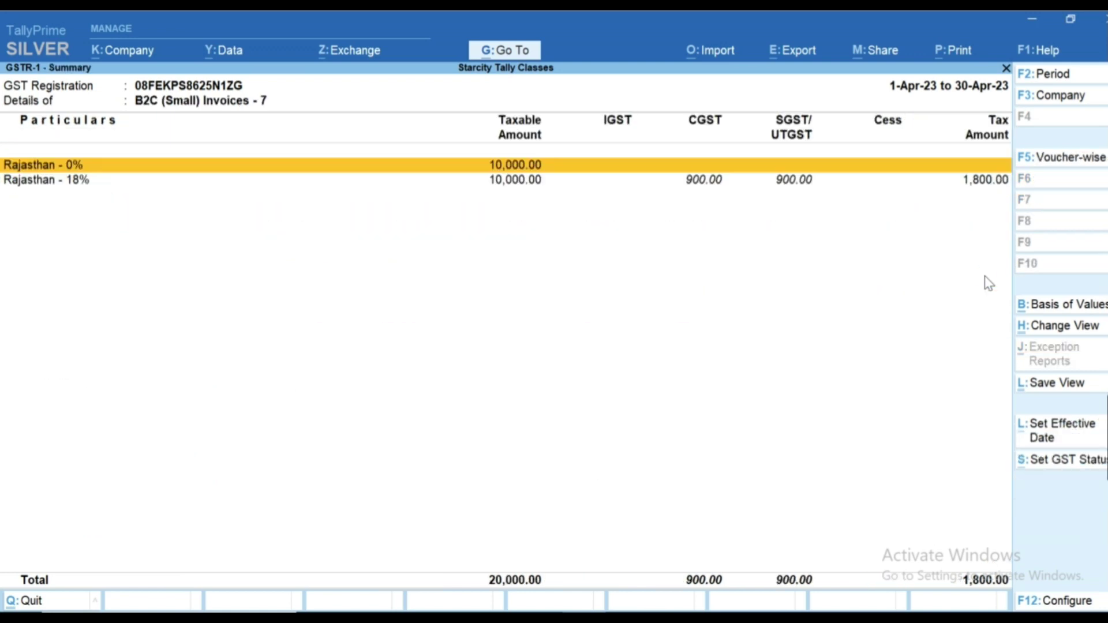
key(Down)
key(Escape)
- Open Abc Company's voucher register from B2B Taxable Sales, then return to GSTR-1
key(Down)
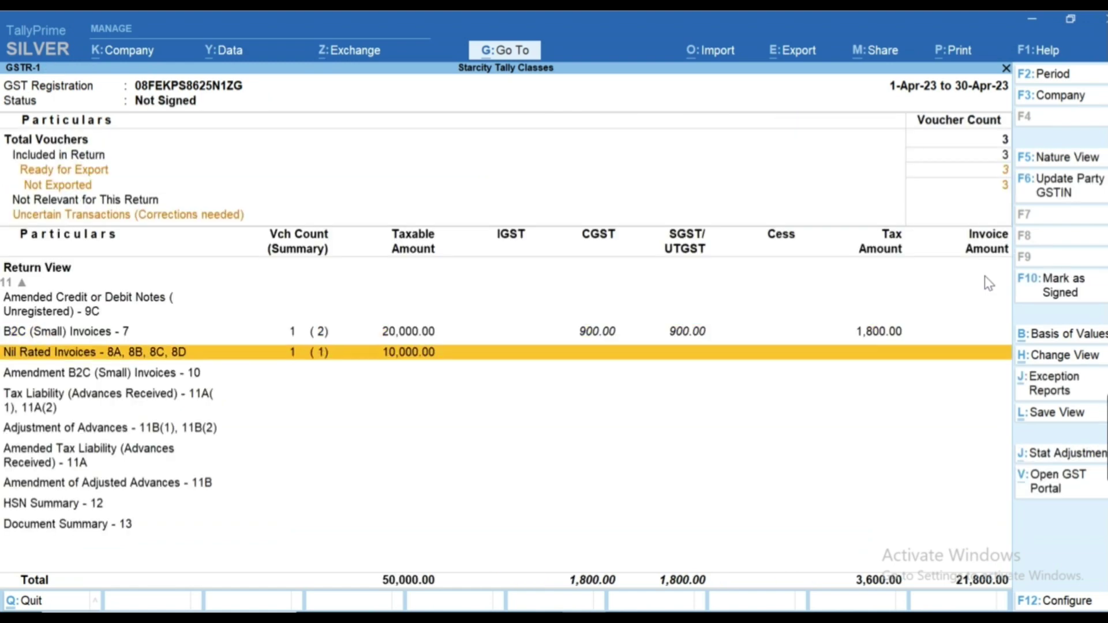
key(Up)
key(Up)
key(Up)
key(Up)
key(Up)
key(Up)
key(Up)
key(Up)
key(Up)
key(Up)
key(Up)
key(Up)
key(Up)
key(Up)
key(Up)
key(Up)
key(Up)
key(Up)
key(Up)
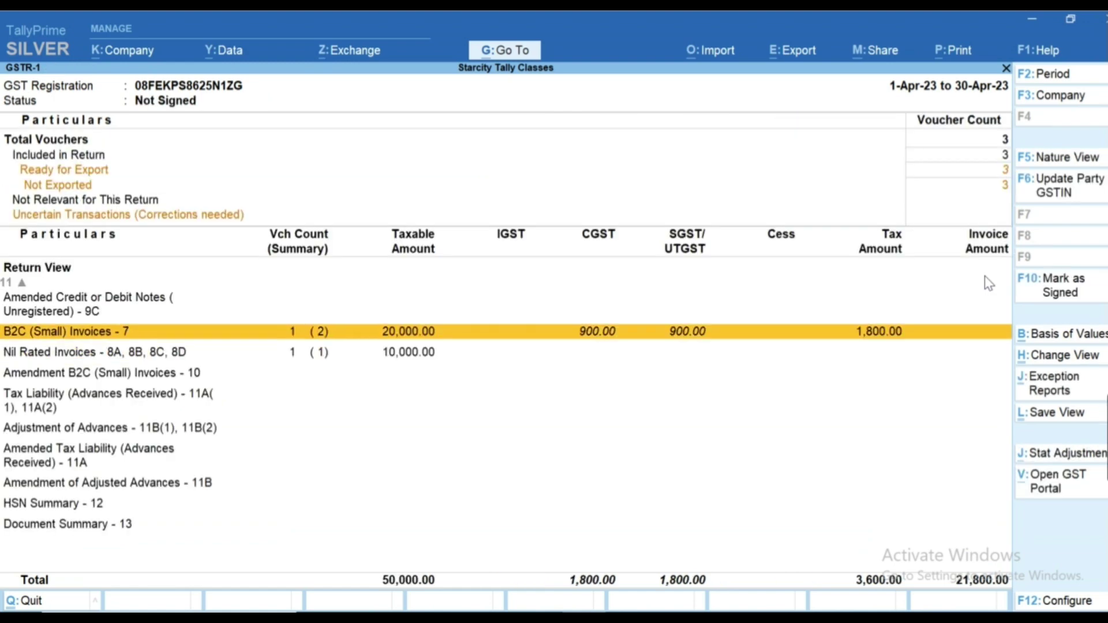
key(Down)
key(Down)
key(Down)
key(Down)
key(Down)
key(Down)
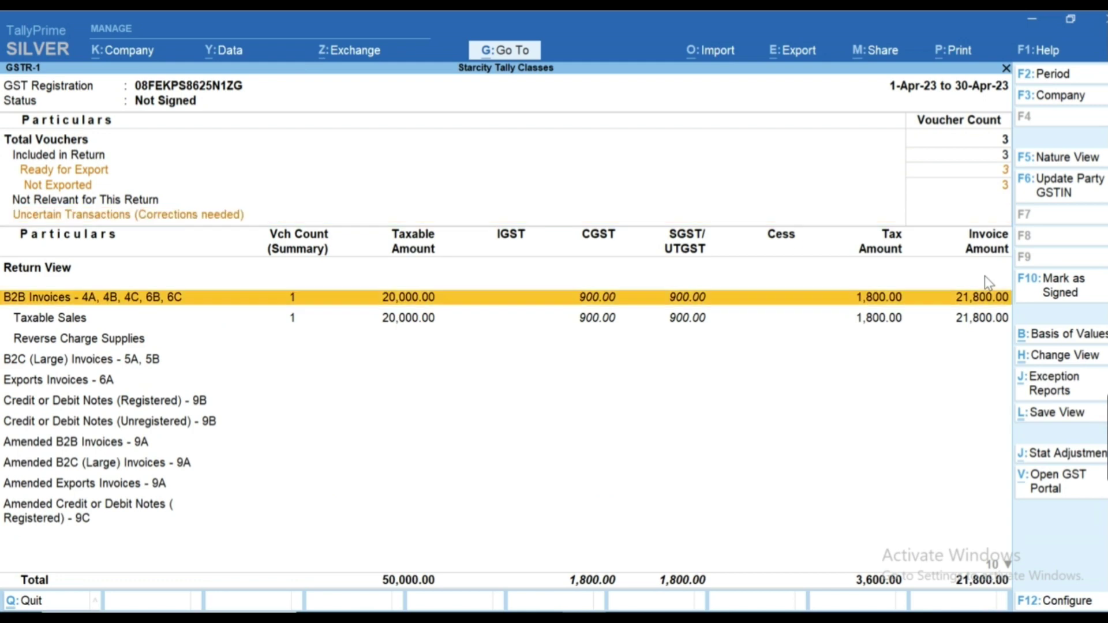
key(Down)
key(Return)
key(Right)
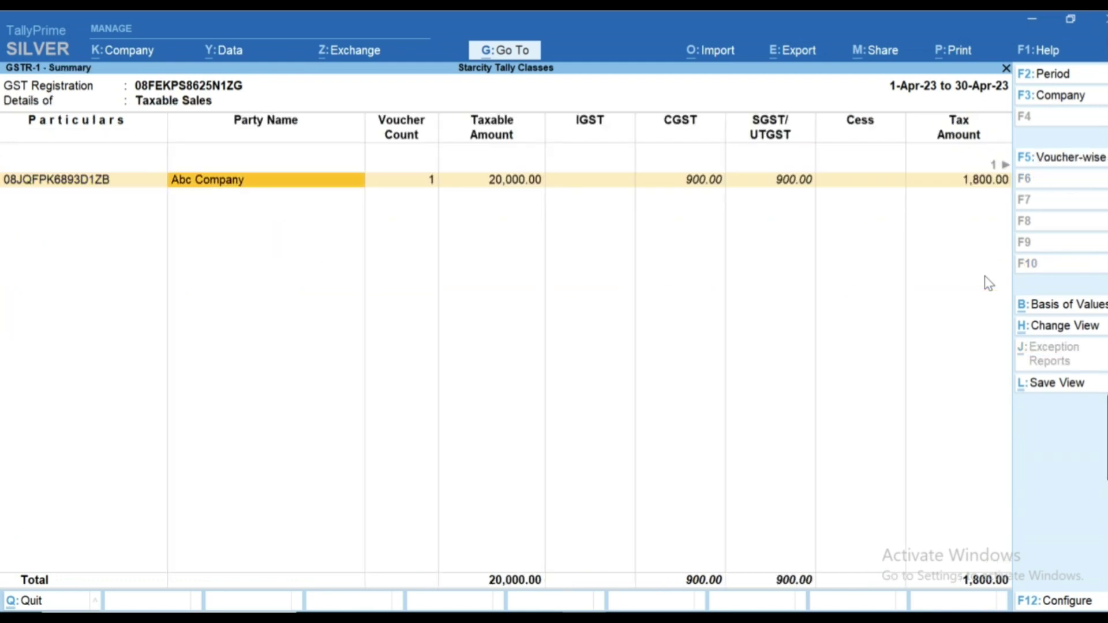
key(Return)
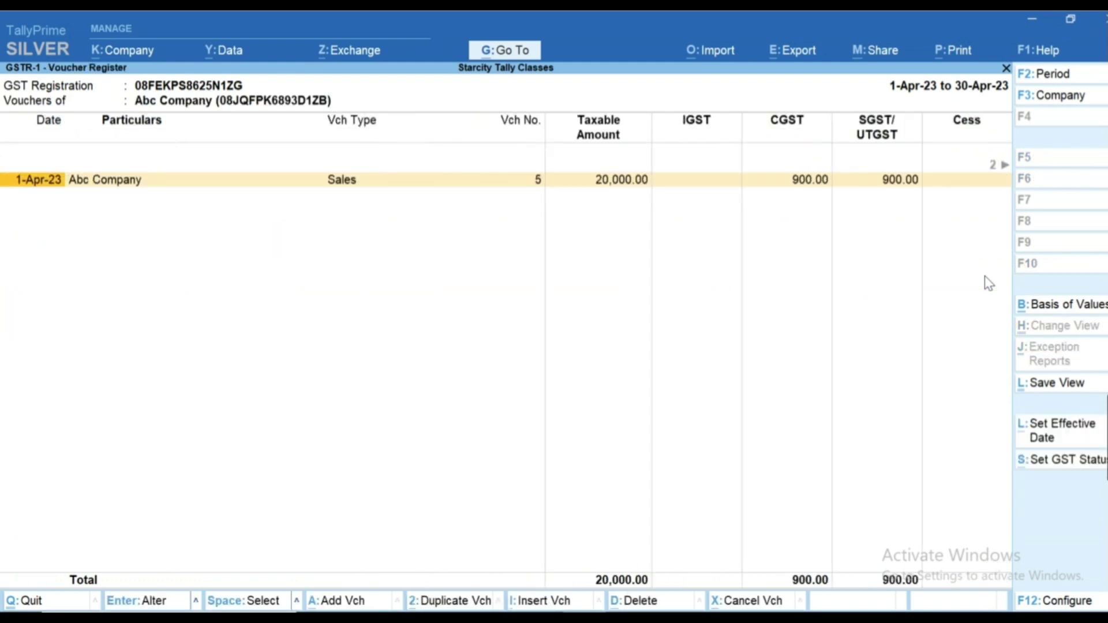
key(Escape)
key(Escape)
- Open Nil Rated Invoices details, showing 10,000.00 intrastate supplies to registered persons
key(Down)
key(Down)
key(Down)
key(Down)
key(Down)
key(Down)
key(Down)
key(Down)
key(Down)
key(Down)
key(Down)
key(Down)
key(Down)
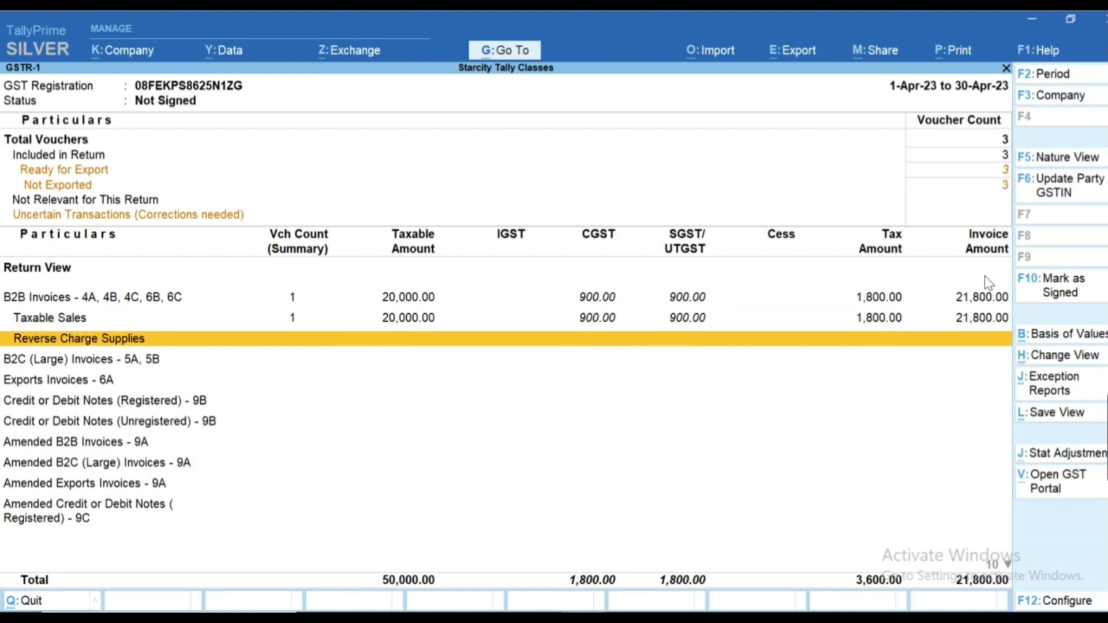
key(Up)
key(Up)
key(Up)
key(Up)
key(Up)
key(Down)
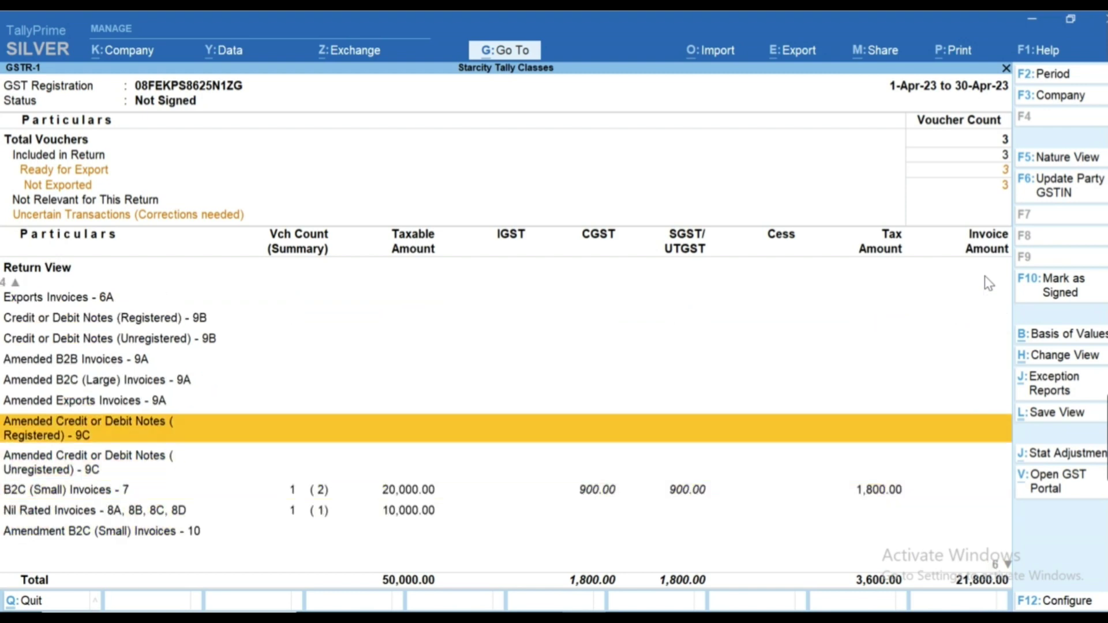
key(Down)
key(Down)
key(Down)
key(Down)
key(Up)
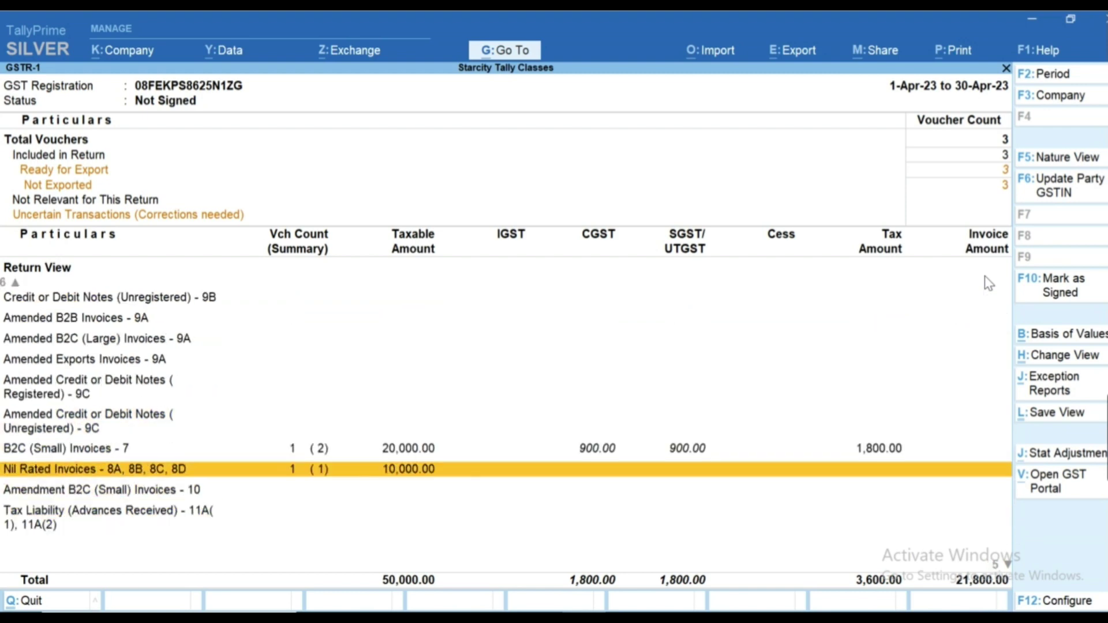
key(Return)
key(Down)
key(Down)
key(Down)
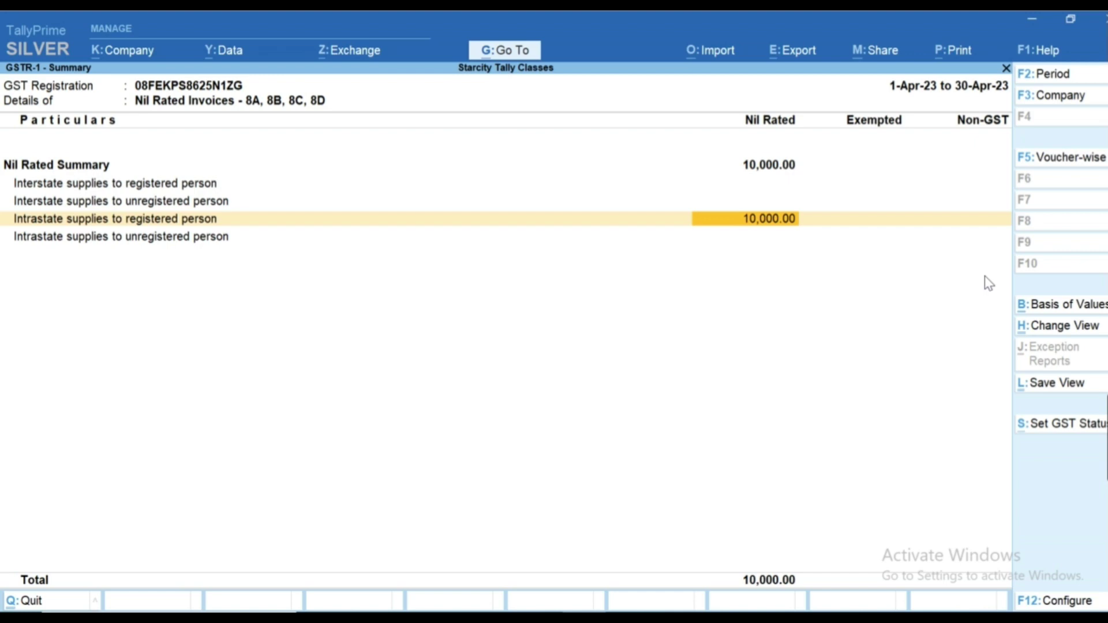
- Start a new sales voucher with Cash as the party ledger
key(Escape)
key(Escape)
key(Escape)
key(Escape)
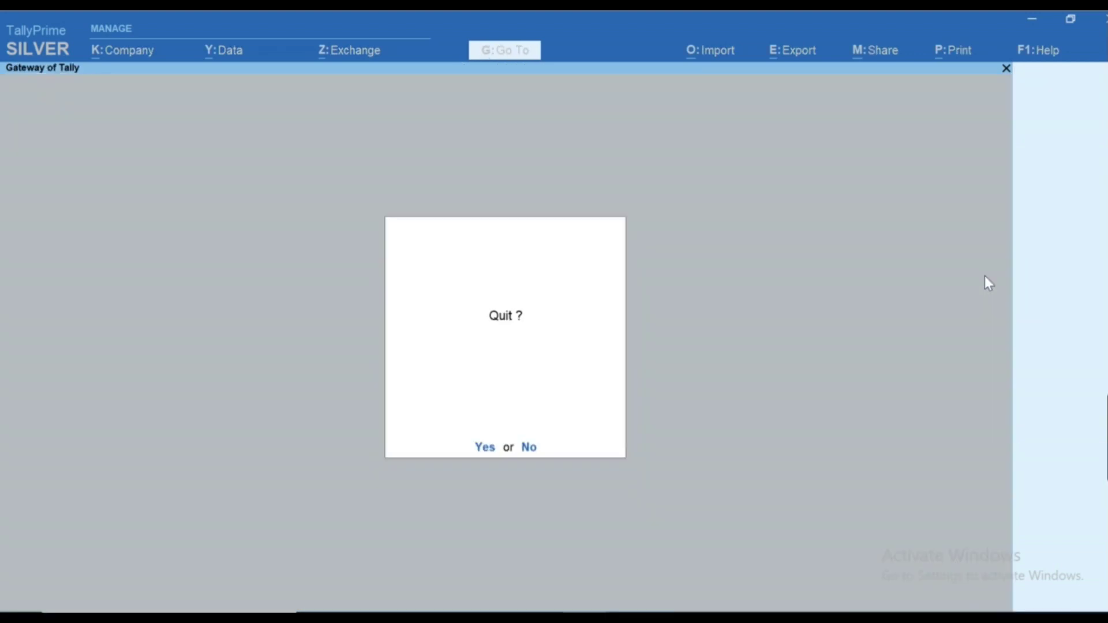
key(Escape)
key(v)
key(F8)
key(Down)
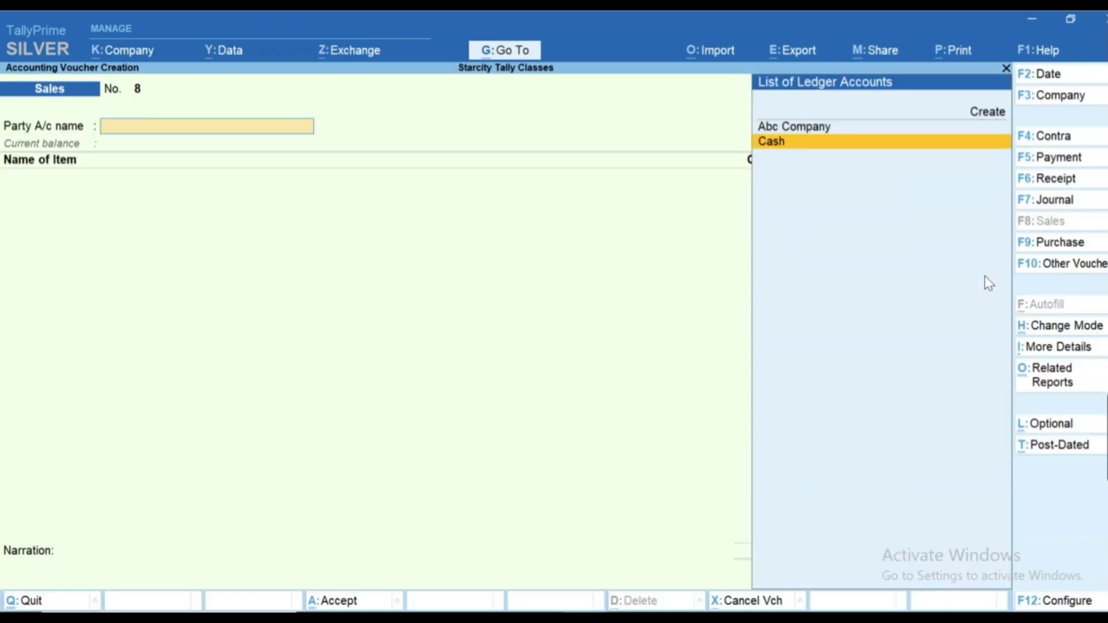
key(Return)
key(ctrl+a)
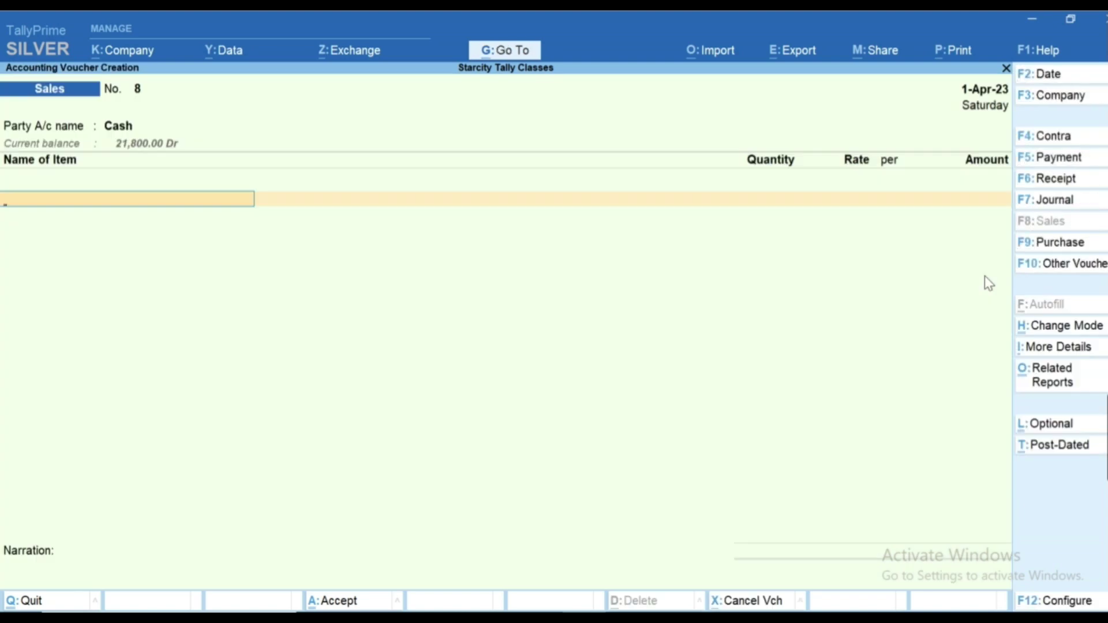
- Bill 10 pcs of Exempt at 1,000.00 for 10,000.00 and save the voucher
text(Ex)
key(Return)
text(10)
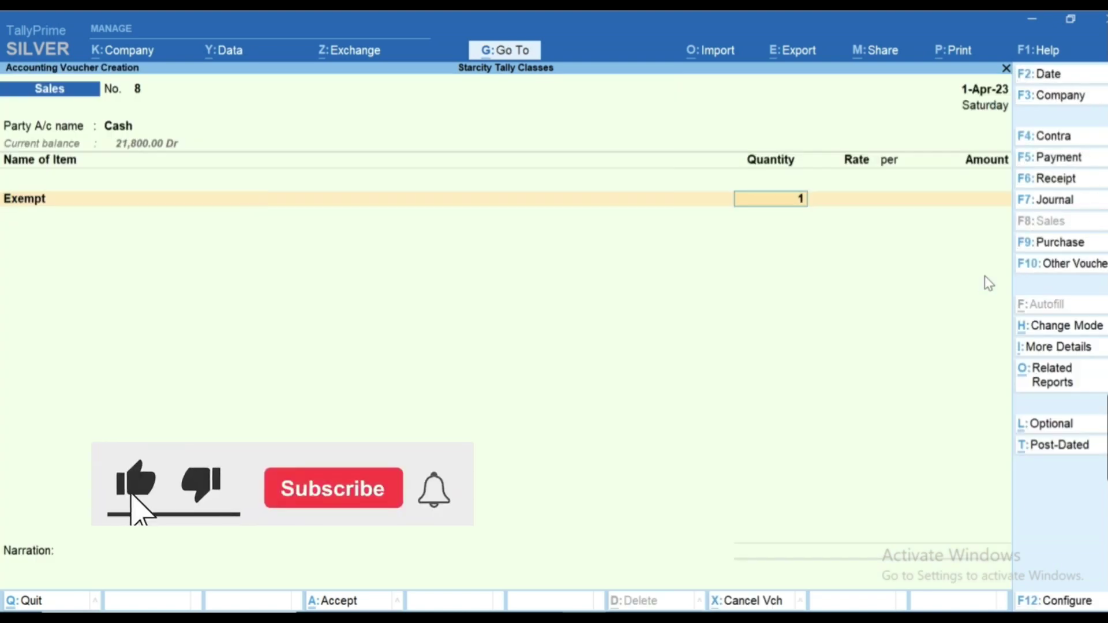
key(Return)
key(Return)
key(Return)
key(Return)
key(Return)
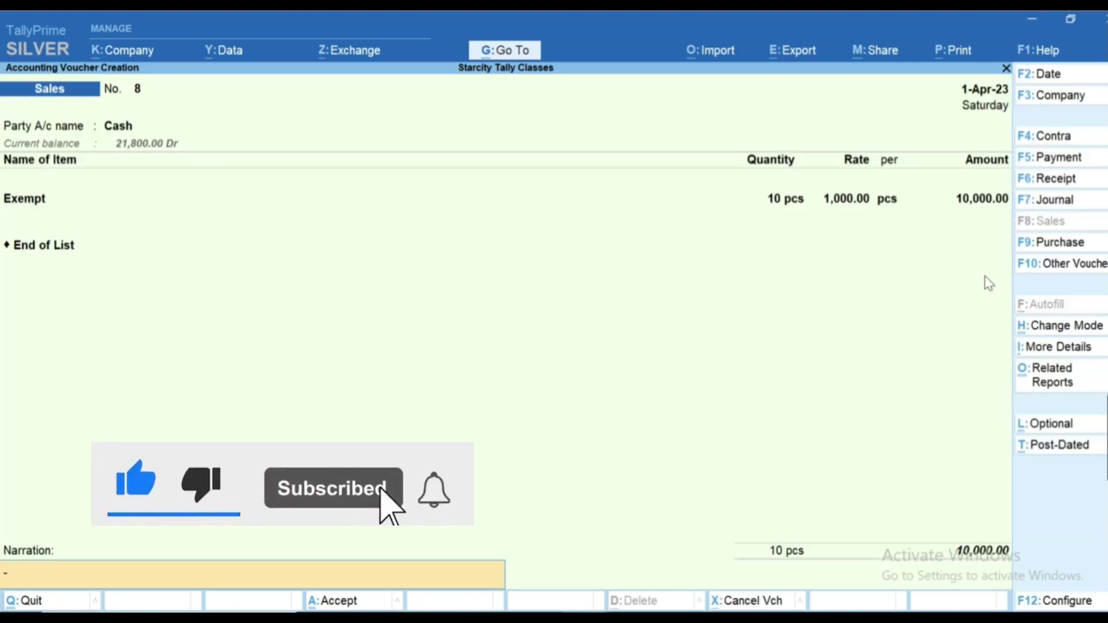
key(Return)
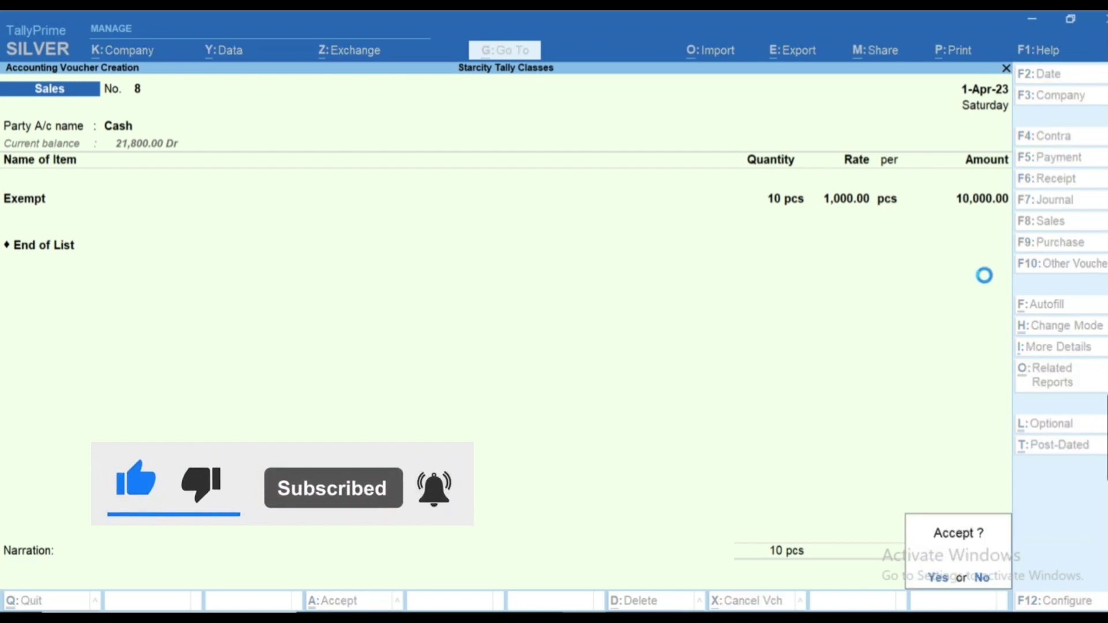
key(Return)
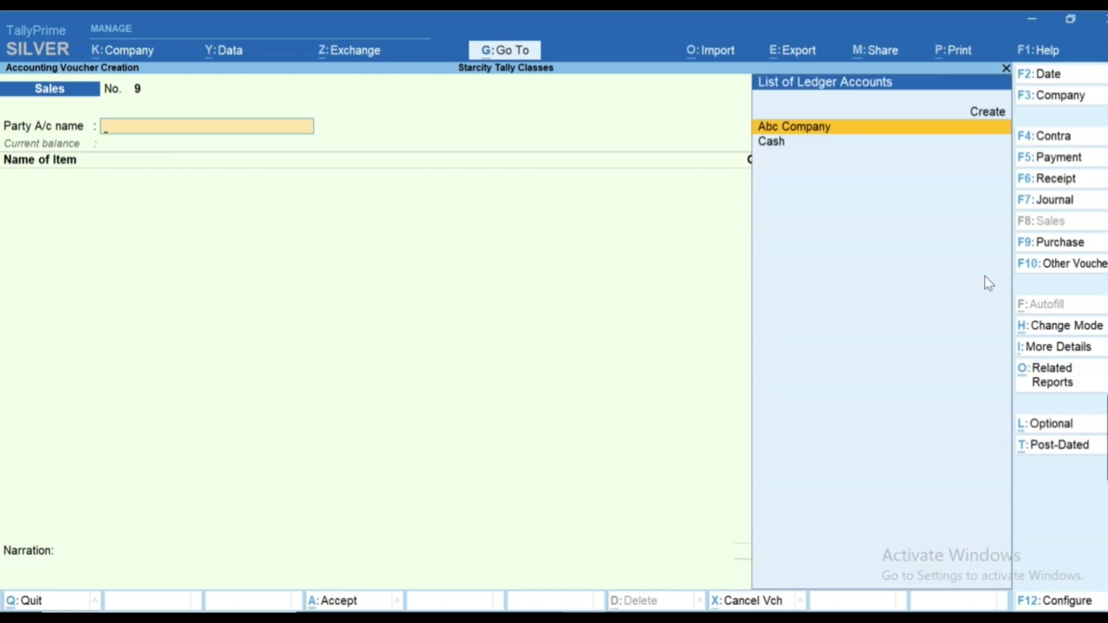
- Close the empty voucher and open GSTR-1 for 1-4-2023 to 30-4-2023
key(Escape)
key(d)
key(g)
key(Down)
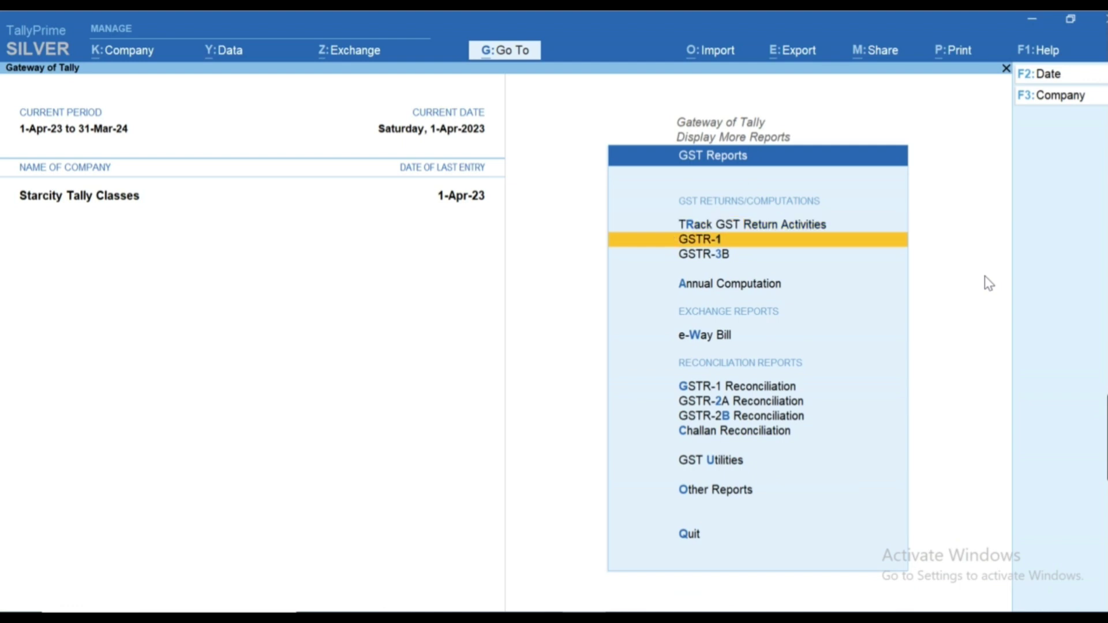
key(Return)
key(F2)
key(Return)
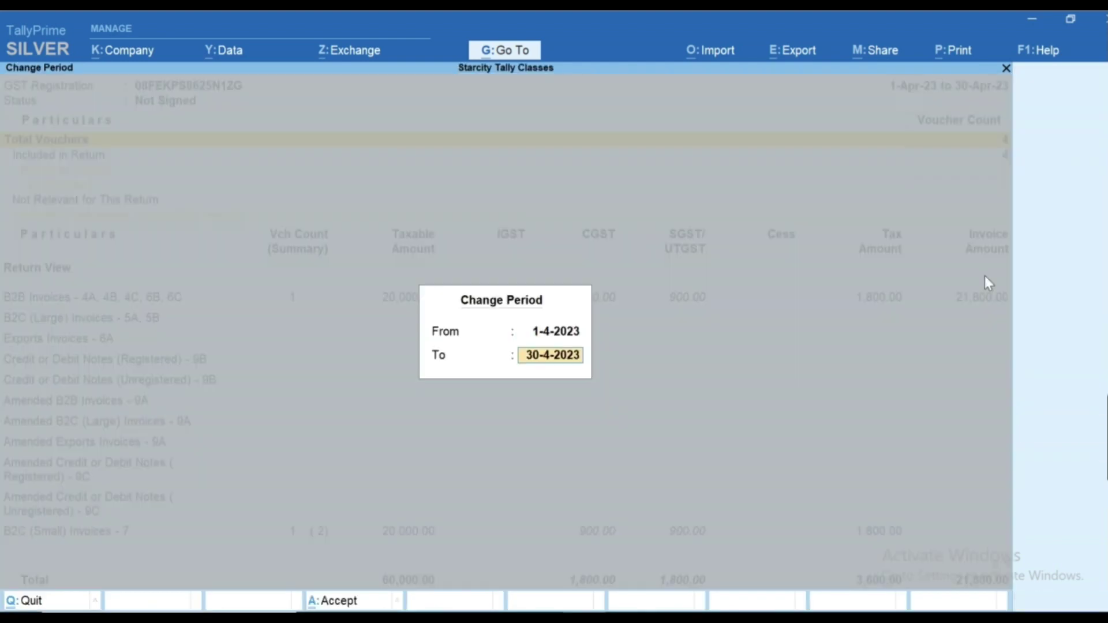
key(Return)
- Inspect Nil Rated Invoices: 20,000.00 split between registered and unregistered intrastate supplies
key(Down)
key(Down)
key(Down)
key(Down)
key(End)
key(Up)
key(Up)
key(Up)
key(Up)
key(Up)
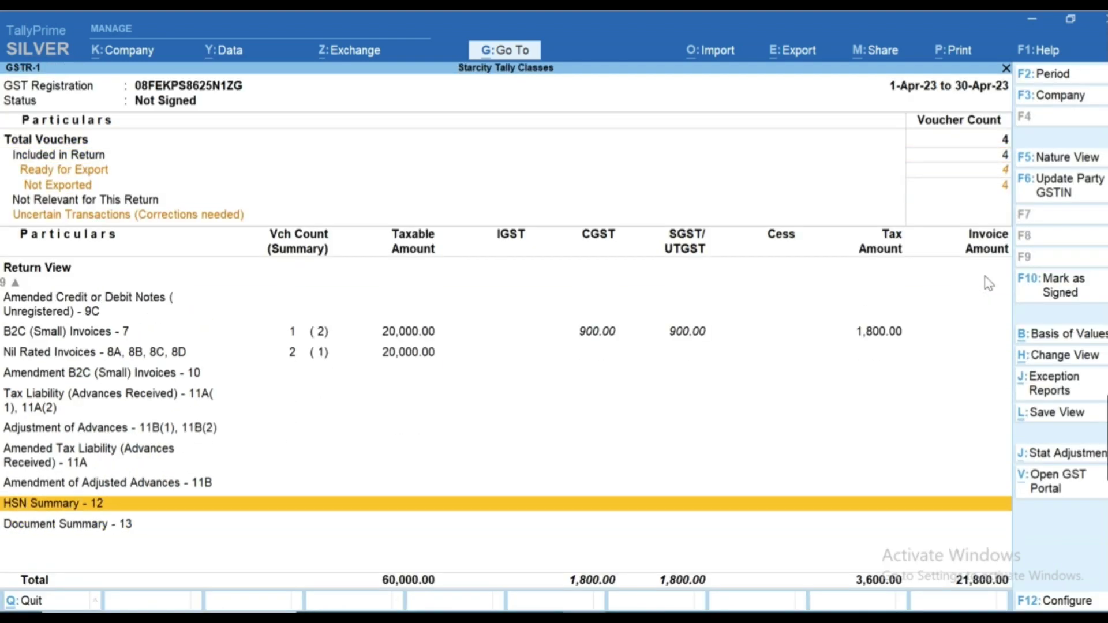
key(Return)
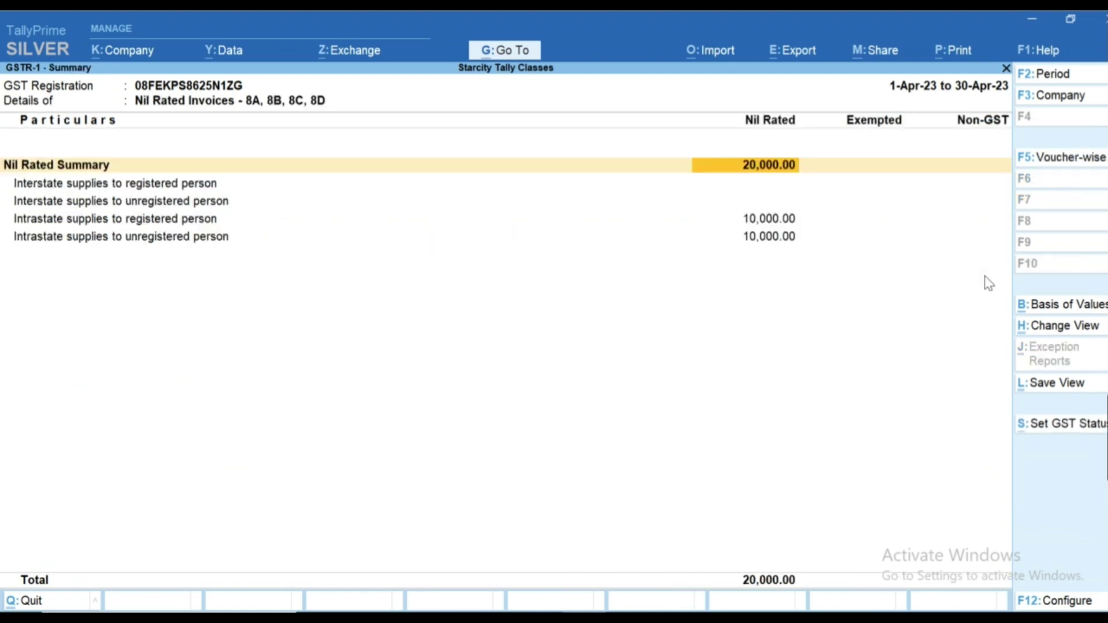
key(Down)
key(Down)
key(Down)
key(Down)
key(Return)
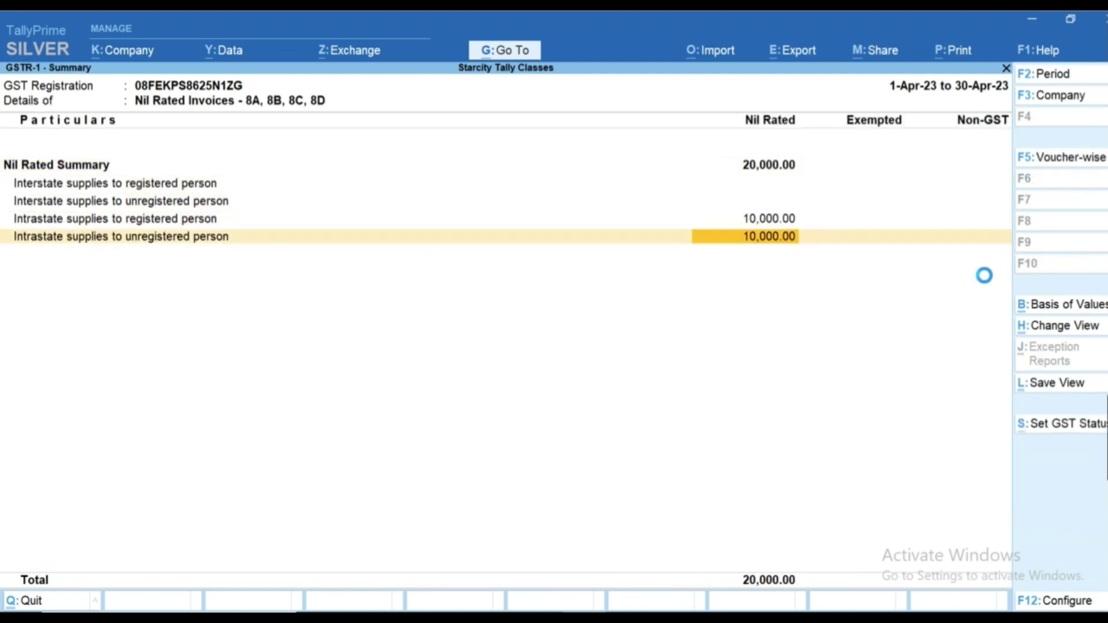
key(Escape)
key(Up)
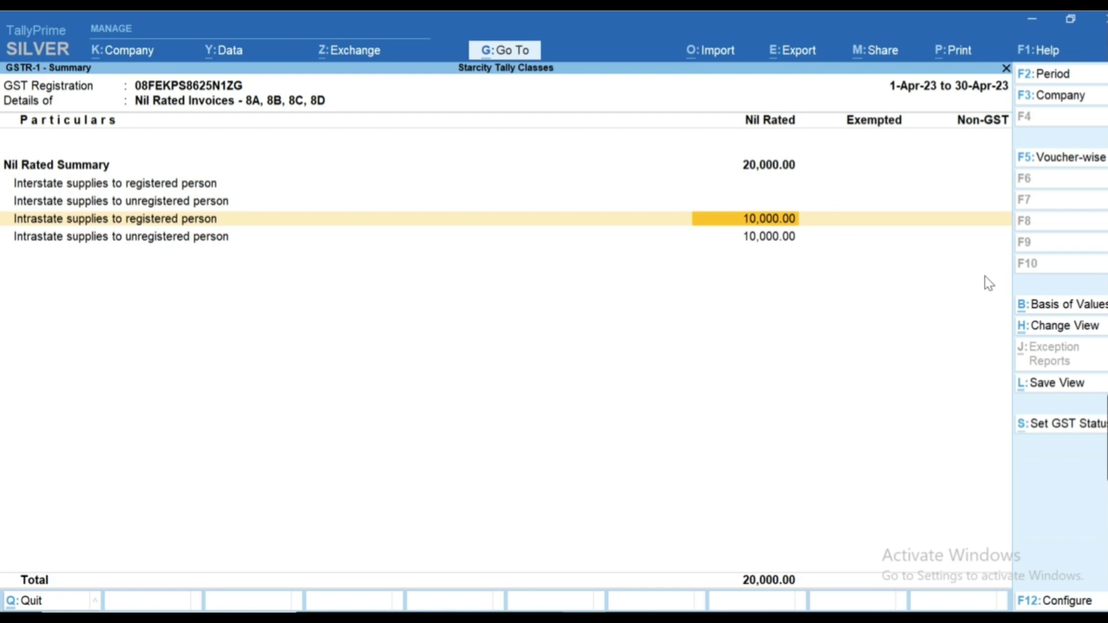
key(Escape)
key(Up)
key(Up)
key(Up)
key(Up)
key(Up)
key(Up)
key(Up)
key(Up)
key(Up)
key(Up)
key(Up)
key(Up)
key(Up)
key(Up)
key(Up)
key(Up)
key(Up)
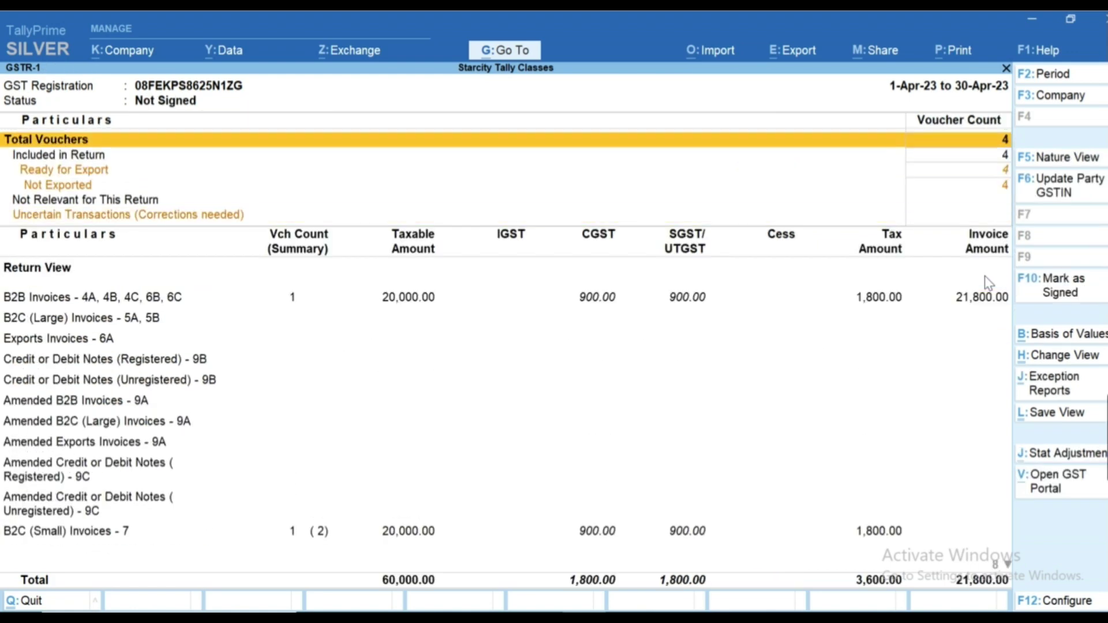
- Open Abc Company's sales voucher 5 from the B2B Invoices details
key(Down)
key(Down)
key(Down)
key(Down)
key(Down)
key(Down)
key(Down)
key(Up)
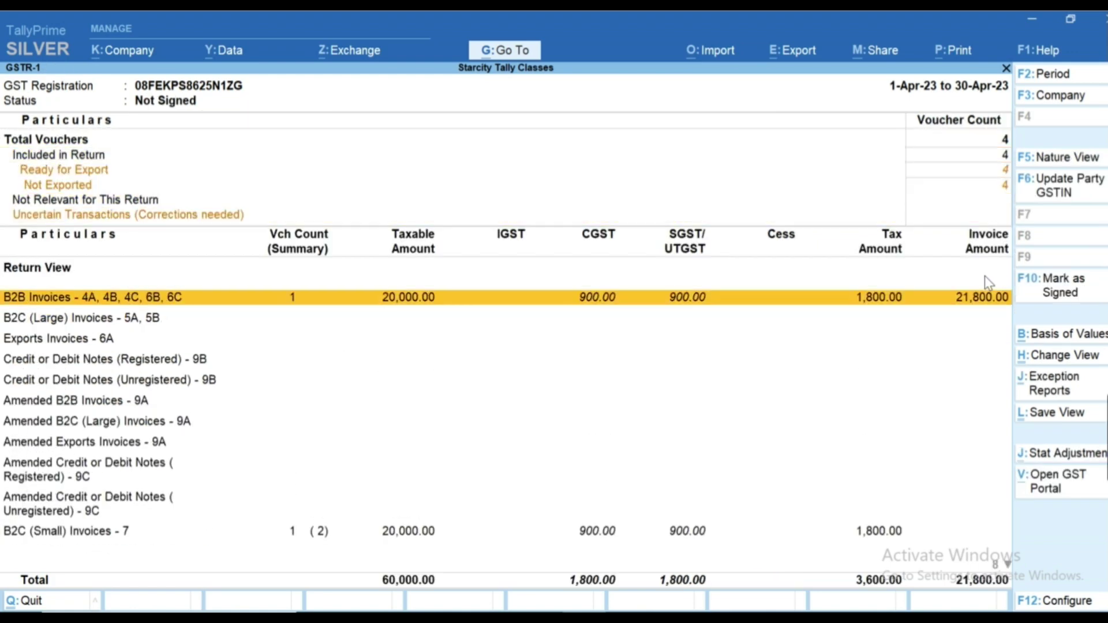
key(Return)
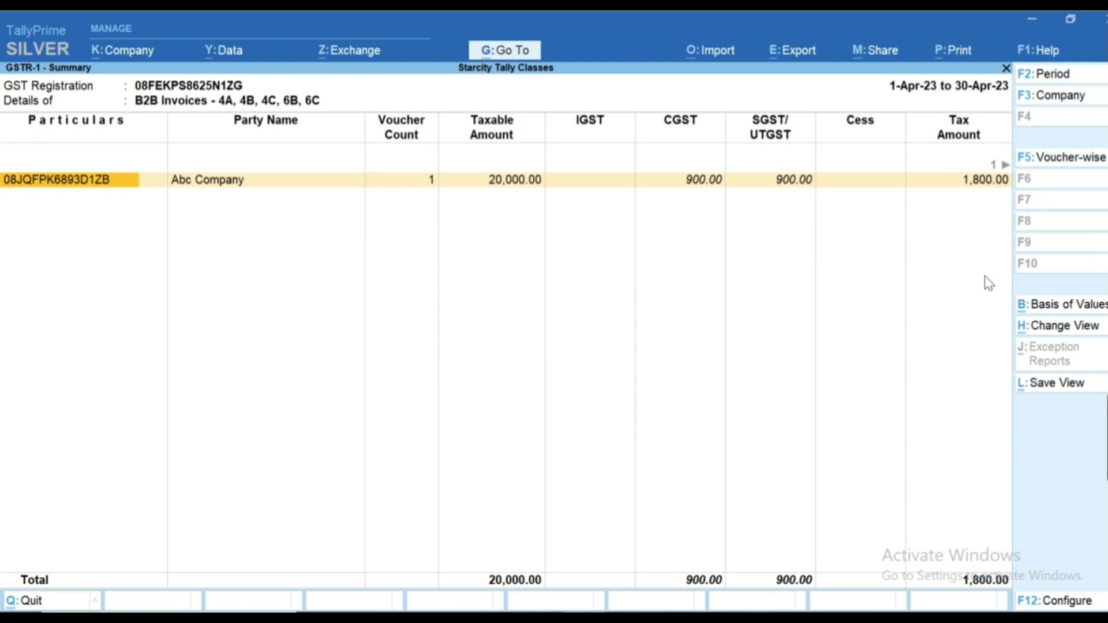
key(Return)
key(Return)
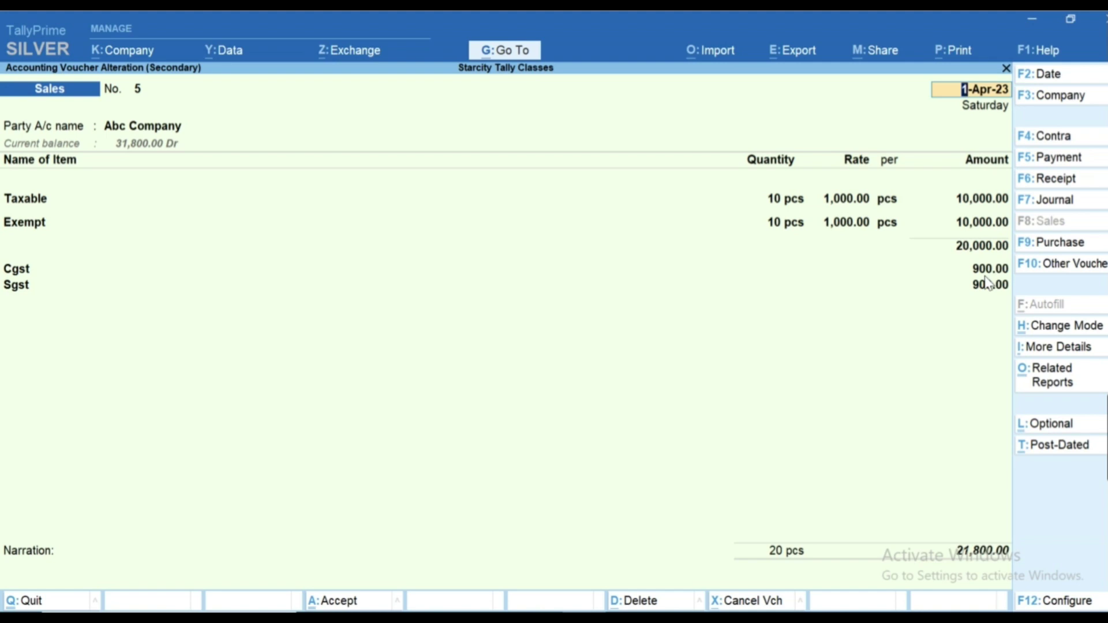
- Drop the Exempt line so voucher 5 bills only Taxable, 11,800.00, and return to GSTR-1
key(Return)
key(Return)
key(ctrl+a)
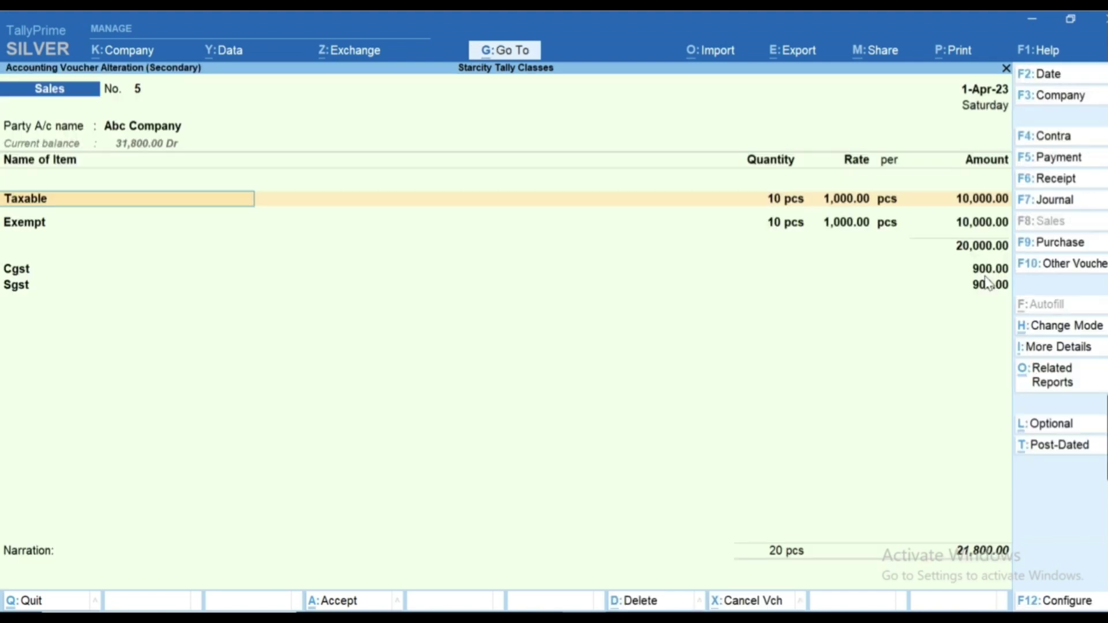
key(Down)
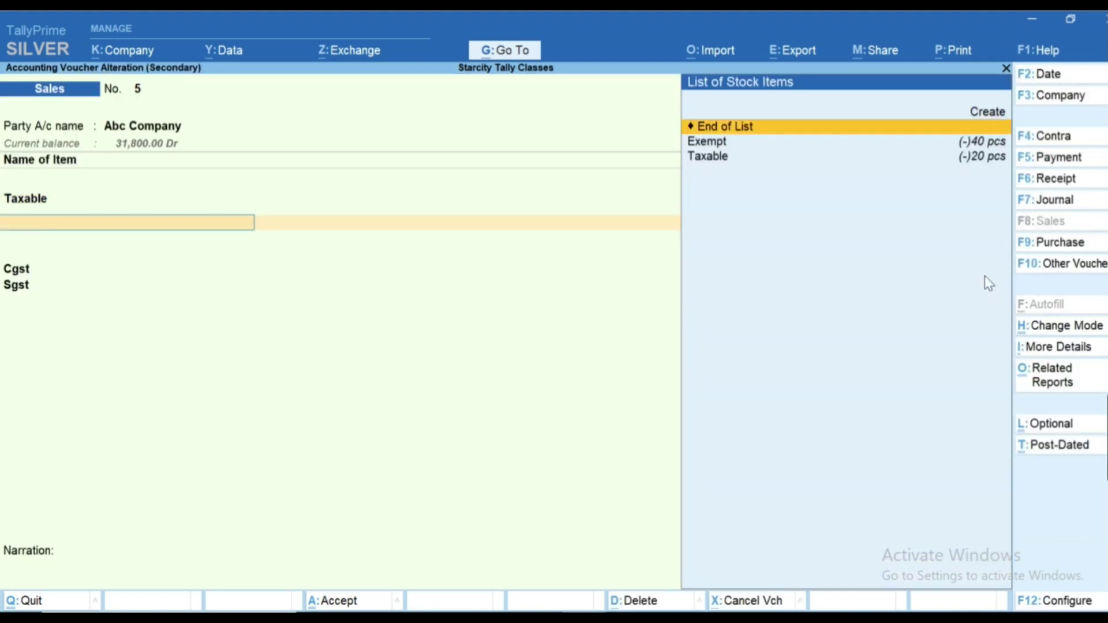
key(Return)
key(Return)
key(Return)
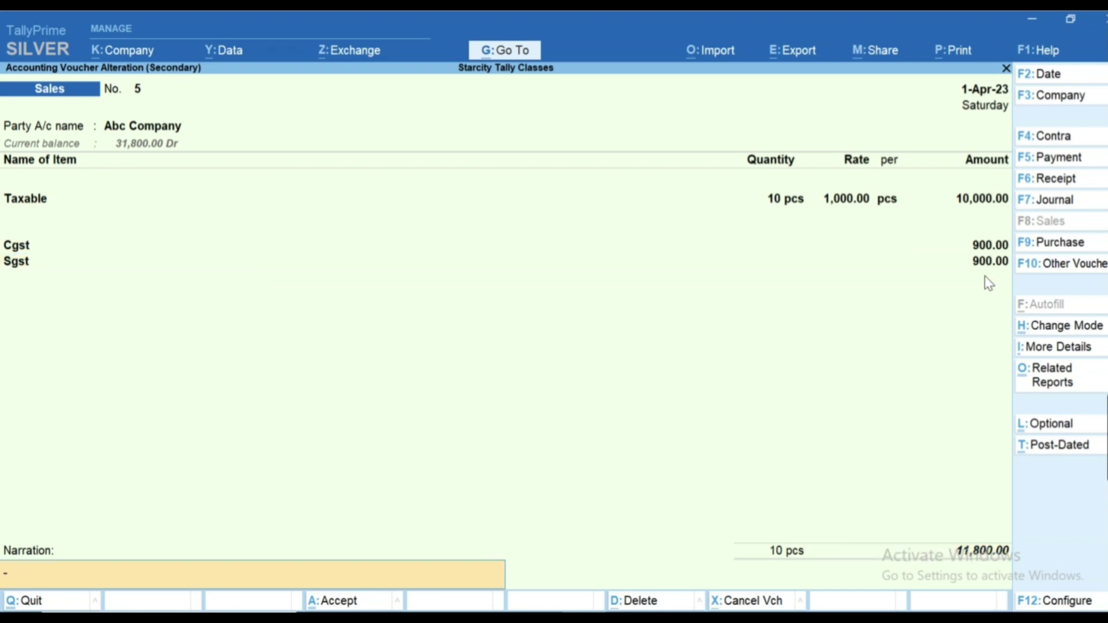
key(Return)
key(Return)
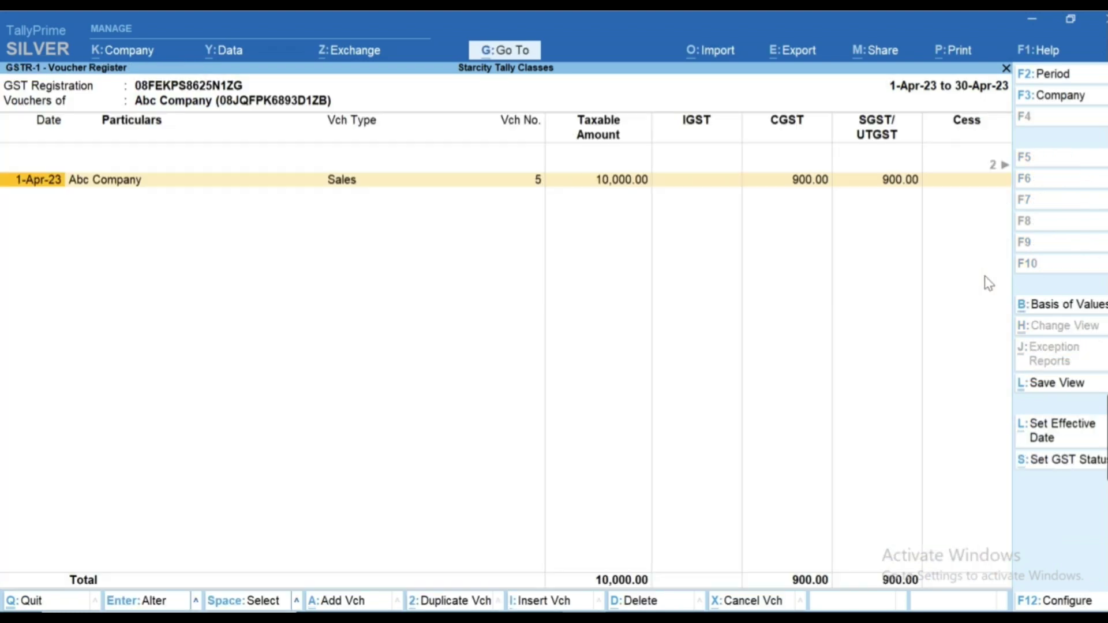
key(Escape)
key(Escape)
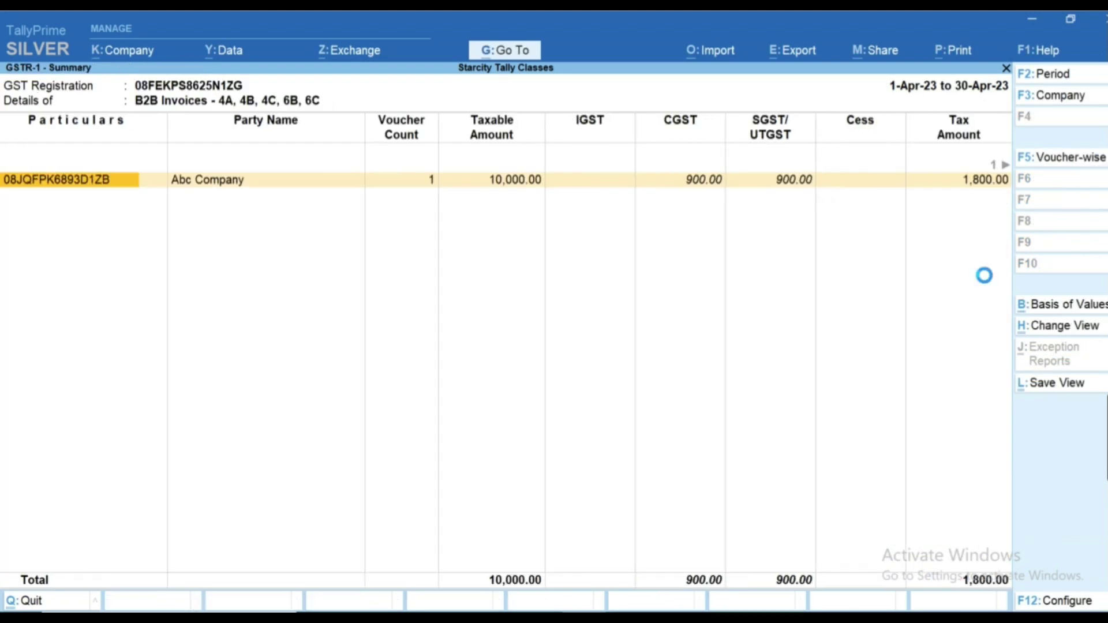
key(Down)
key(Down)
key(Up)
key(Up)
key(Up)
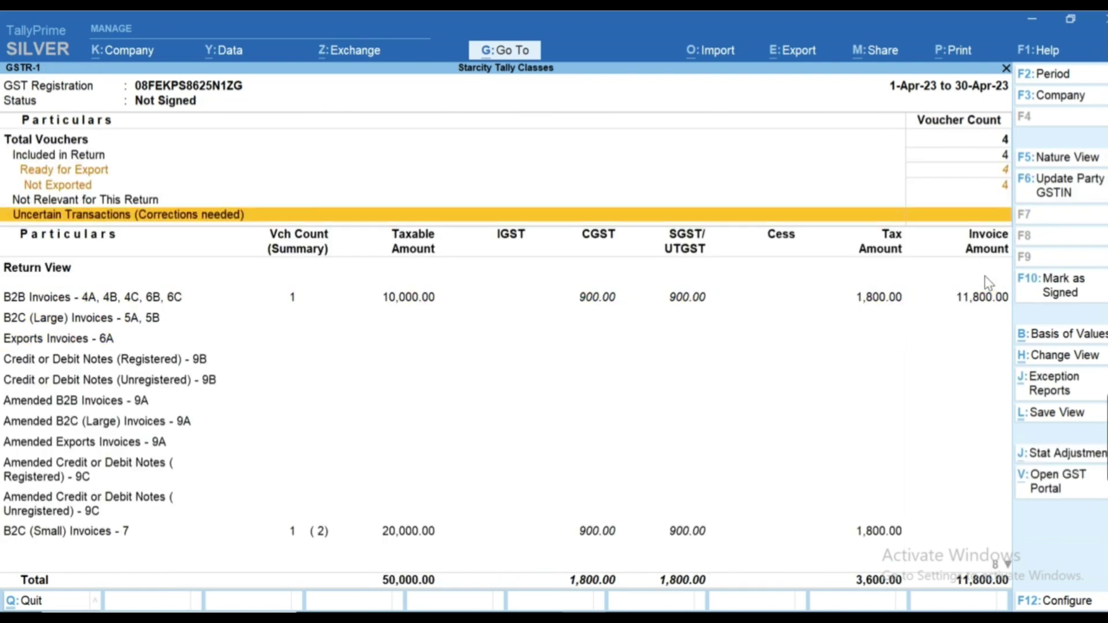
- Expand B2B Invoices to Taxable Sales and glance at the Nil Rated details
key(Down)
key(shift+Return)
key(Down)
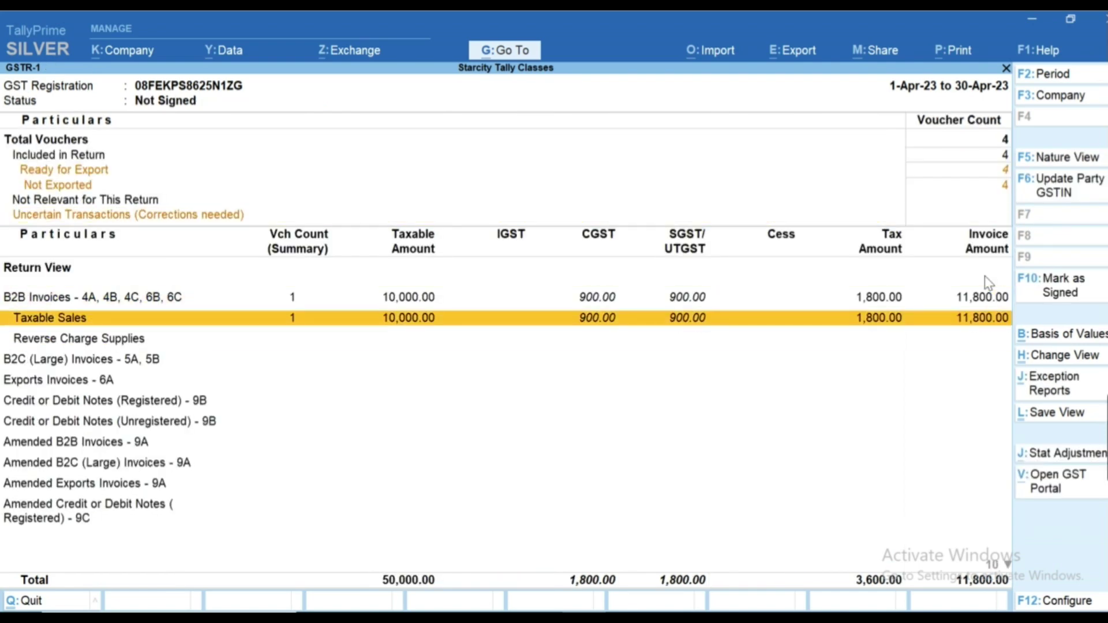
key(Down)
key(Down)
key(Down)
key(Down)
key(Down)
key(Down)
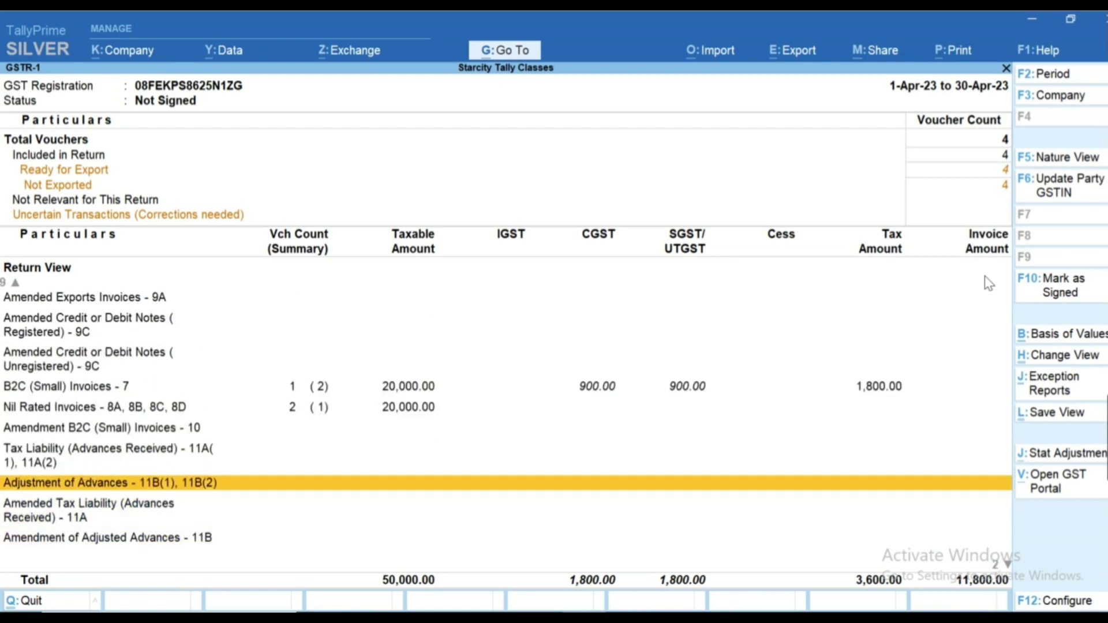
key(Up)
key(Up)
key(Up)
key(Return)
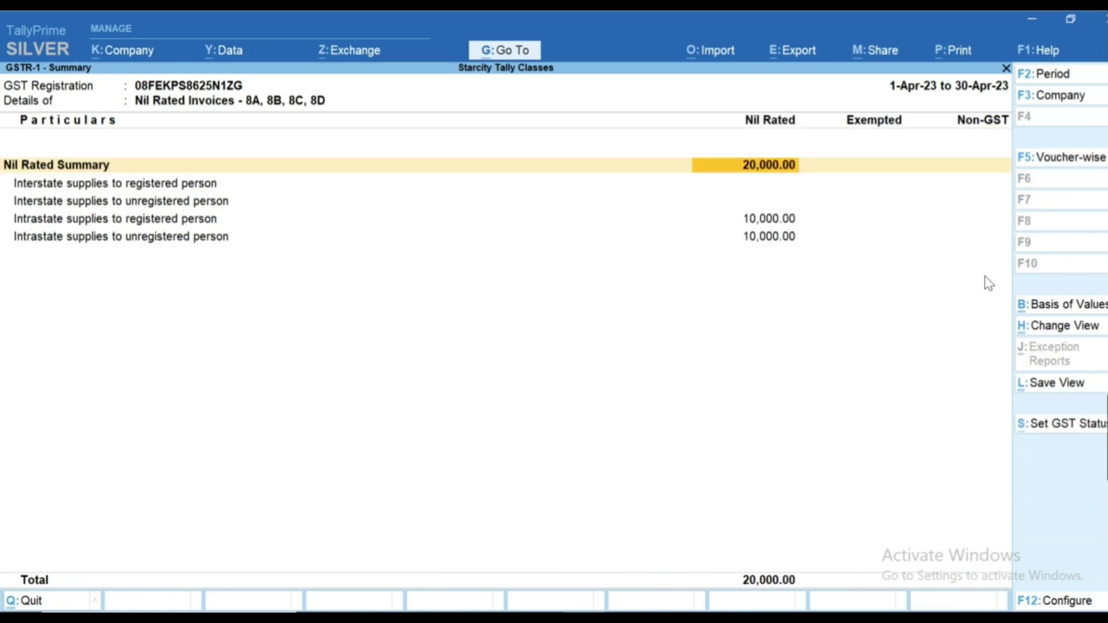
key(Escape)
- Drill through B2C (Small) Invoices > Rajasthan - 0% to cash sales voucher 6
key(Up)
key(Return)
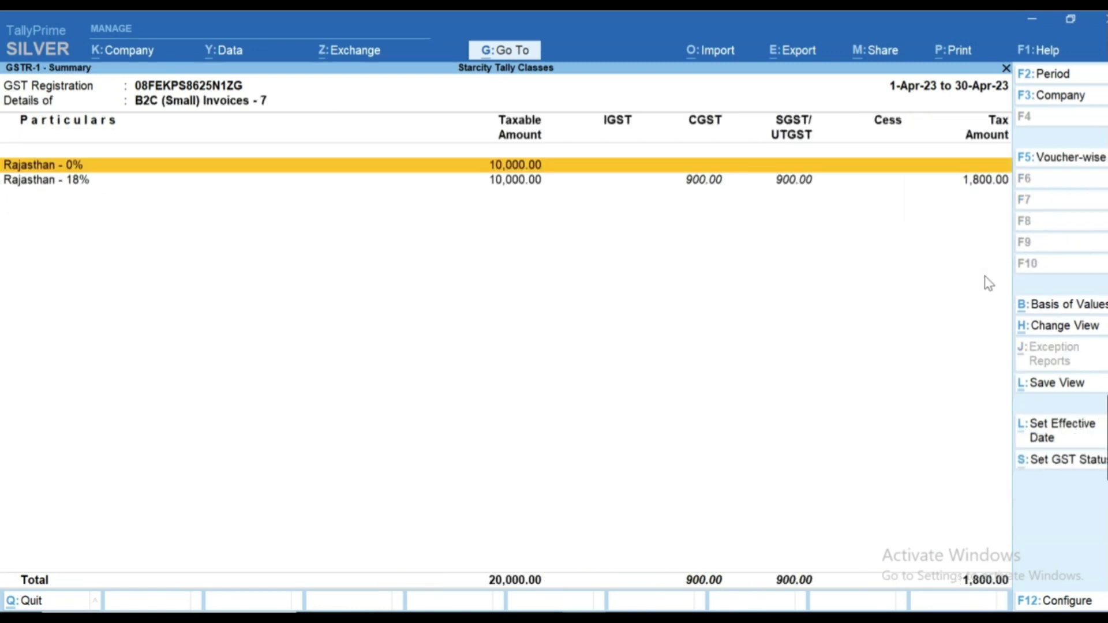
key(Return)
key(Return)
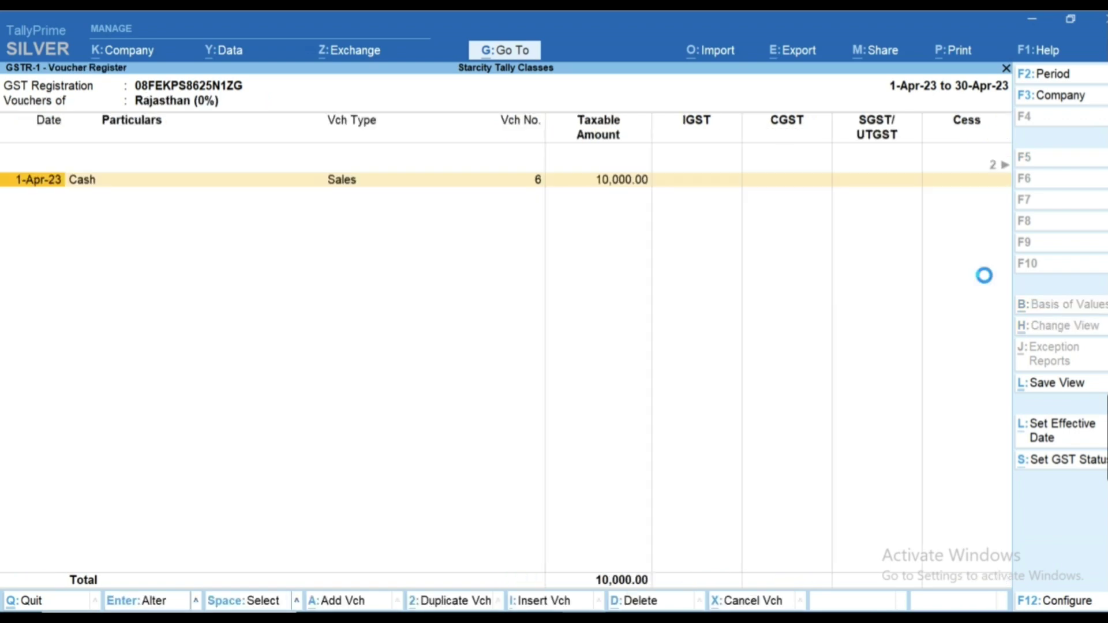
key(Return)
key(Return)
- Delete the Exempt line so voucher 6 totals 11,800.00, save, and return to GSTR-1
key(ctrl+a)
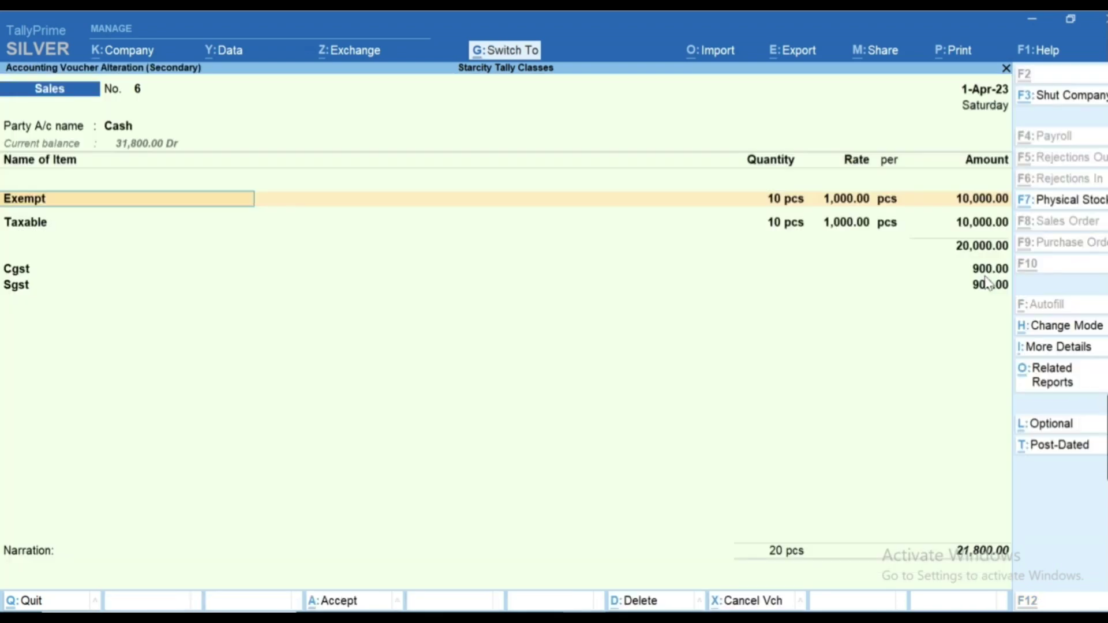
key(BackSpace)
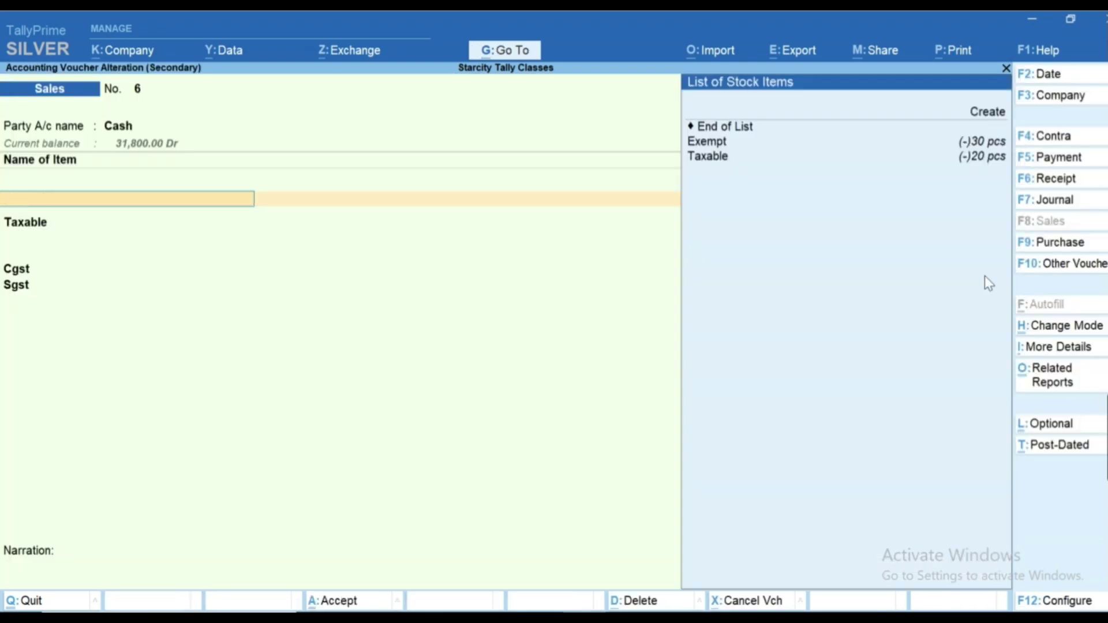
key(Return)
key(Return)
key(Return)
key(Return)
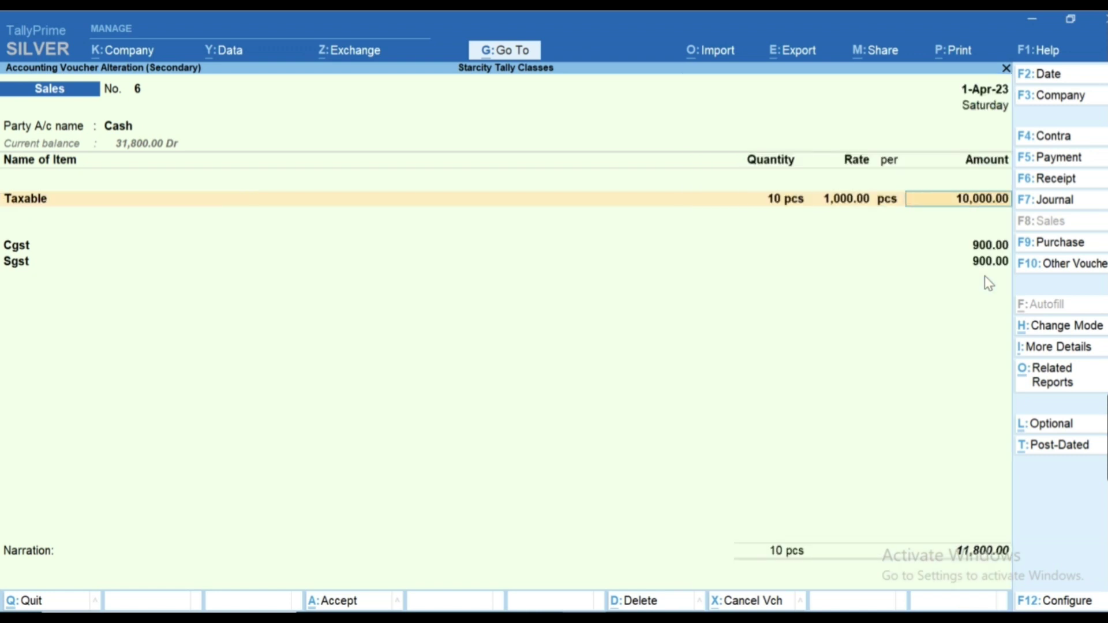
key(Return)
key(Return)
key(Return)
key(Return)
key(Return)
key(Return)
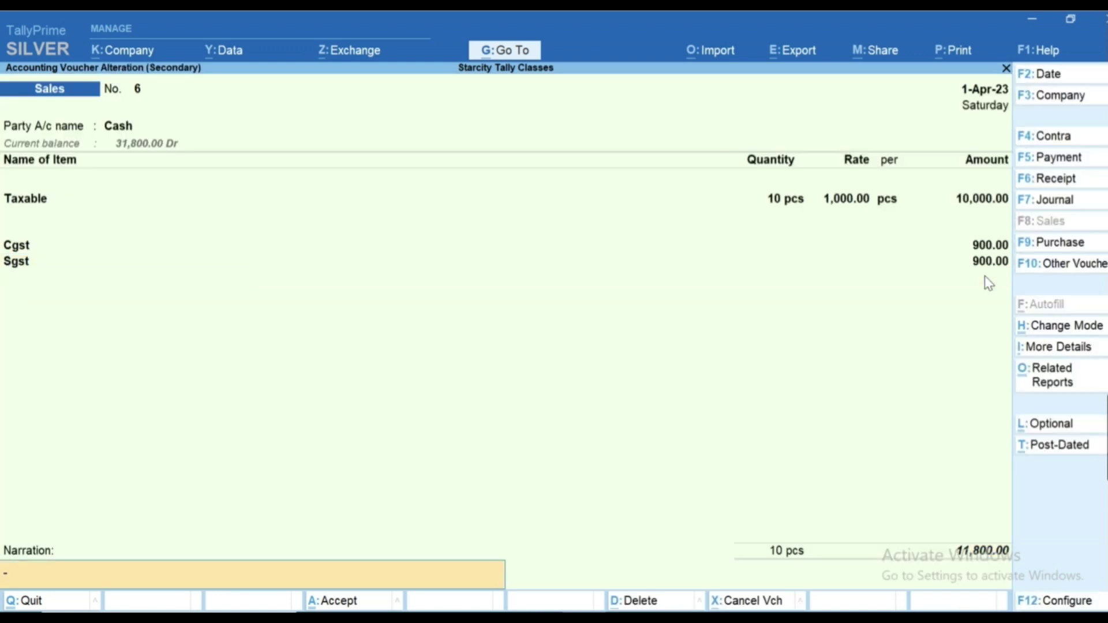
key(Return)
key(y)
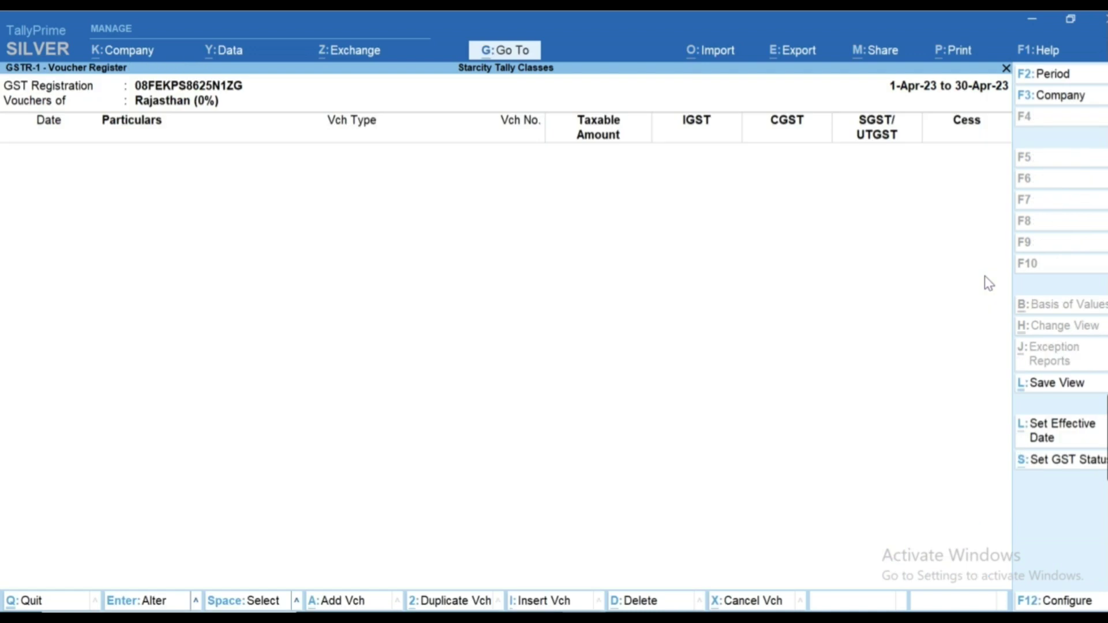
key(Escape)
key(Escape)
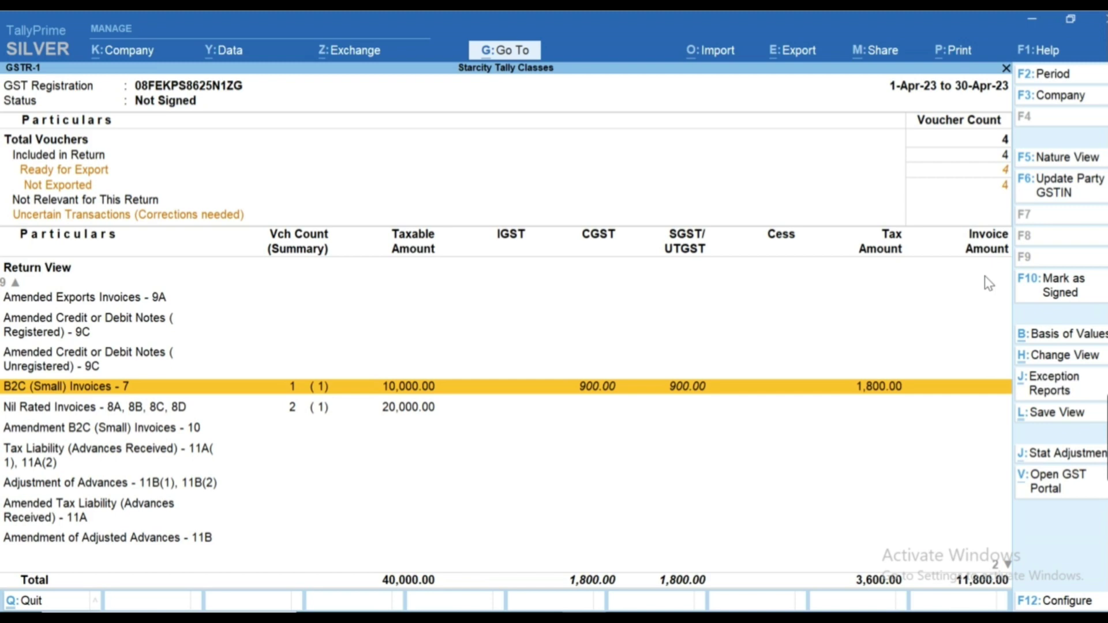
key(Down)
key(Return)
key(Down)
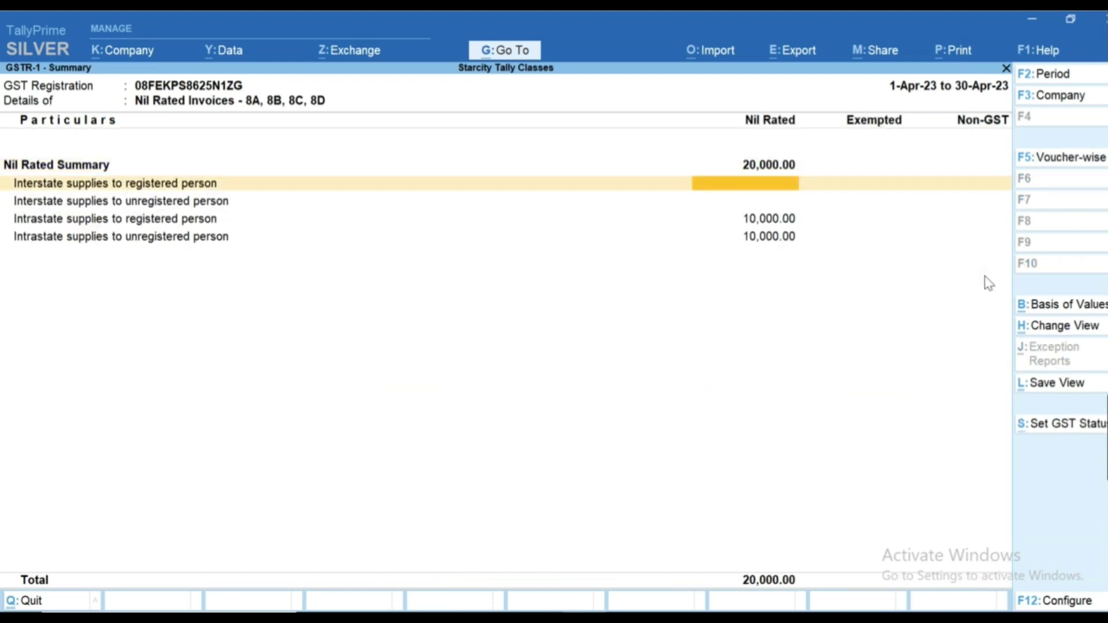
key(Down)
key(Down)
key(Escape)
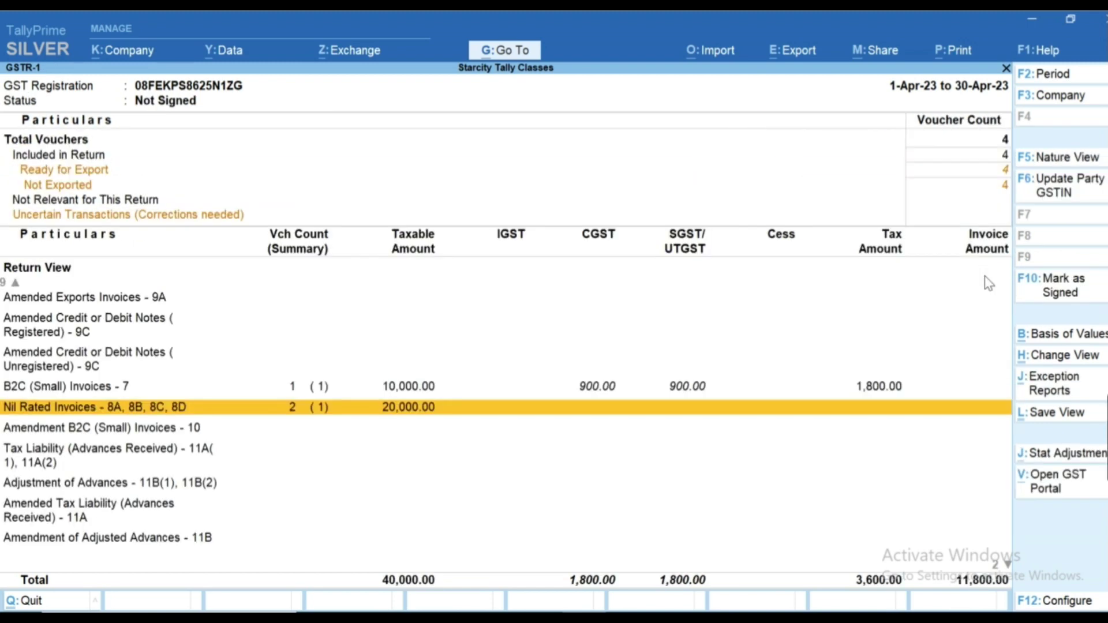
key(Up)
key(Up)
key(Up)
key(Up)
key(Up)
key(Up)
key(Up)
key(Up)
key(Up)
key(Up)
key(Up)
key(Up)
key(Up)
key(Up)
key(Up)
key(Up)
key(Up)
key(Up)
key(Down)
key(Down)
key(Down)
key(Down)
key(Down)
key(Down)
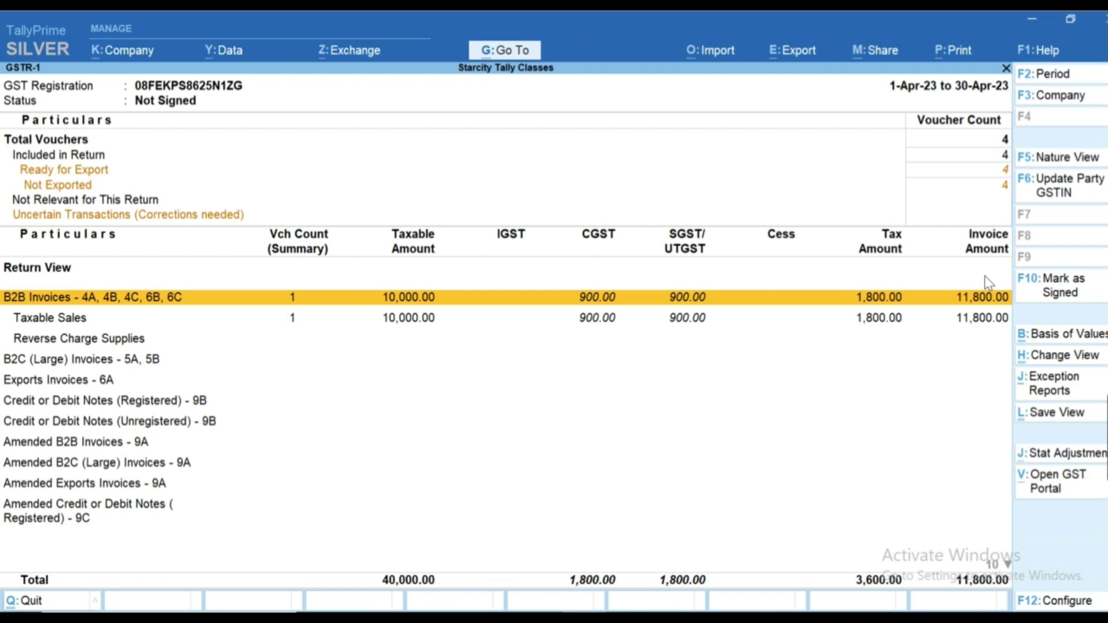
key(Down)
key(Down)
key(Down)
key(Down)
key(Down)
key(Down)
key(Down)
key(Down)
key(Down)
key(Down)
key(Down)
key(Down)
key(Down)
key(Down)
key(Down)
key(Down)
key(Down)
key(Down)
key(Down)
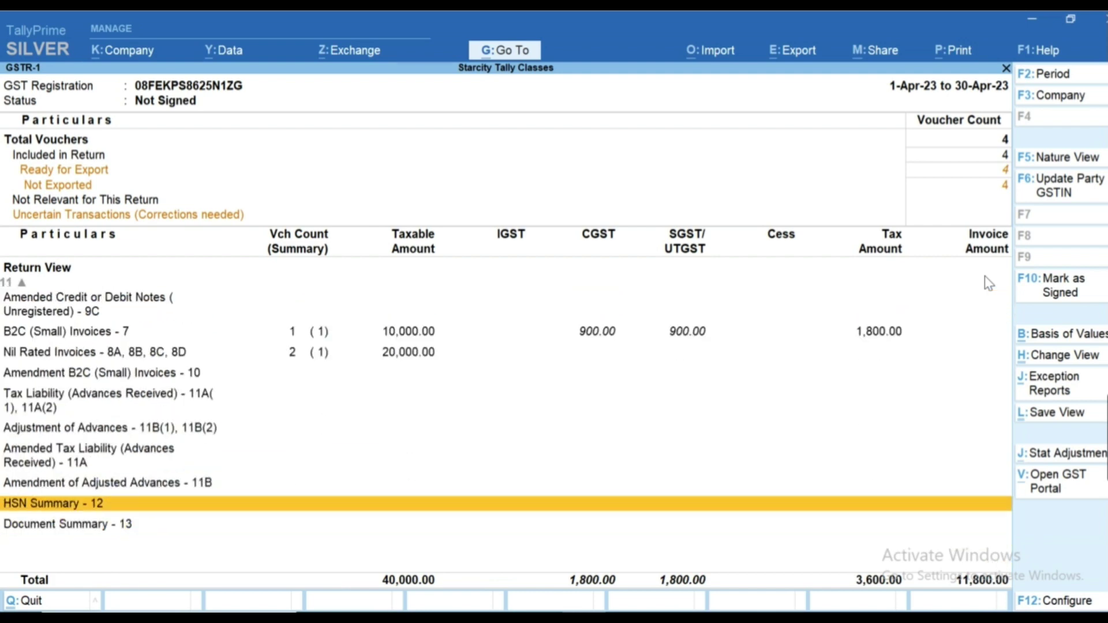
key(Up)
key(Up)
key(Up)
key(Up)
key(Up)
key(Up)
key(Up)
key(Up)
key(Up)
key(Up)
key(Up)
key(Up)
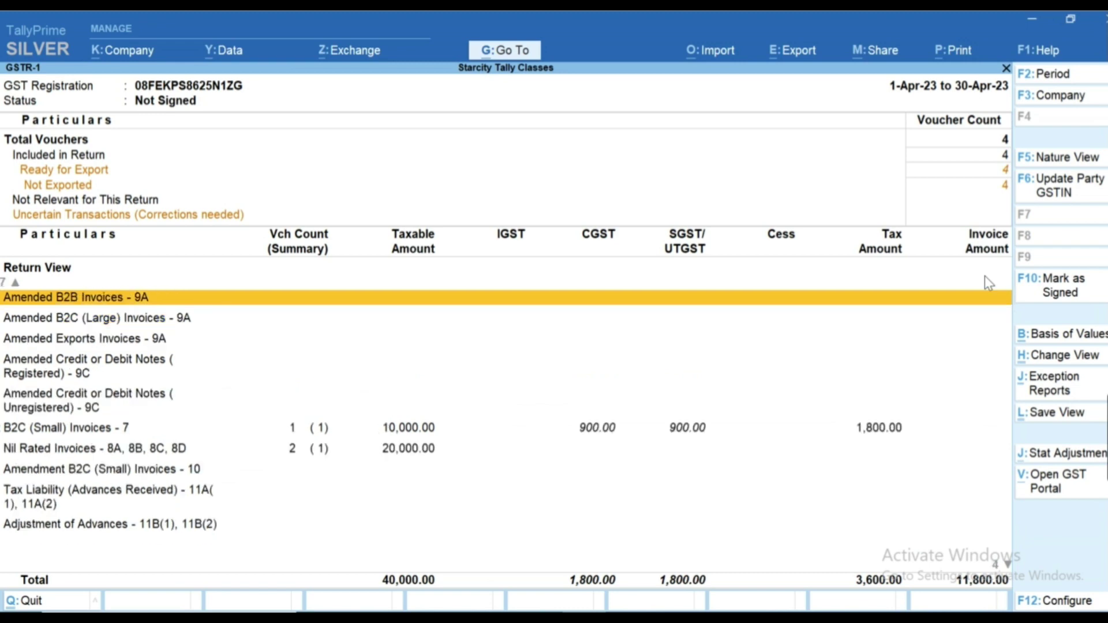
key(Up)
key(Up)
key(Up)
key(Up)
key(Up)
key(Up)
key(Up)
key(Up)
key(Up)
key(Up)
key(Up)
key(Up)
key(Down)
key(Down)
key(Down)
key(Down)
key(Down)
key(Down)
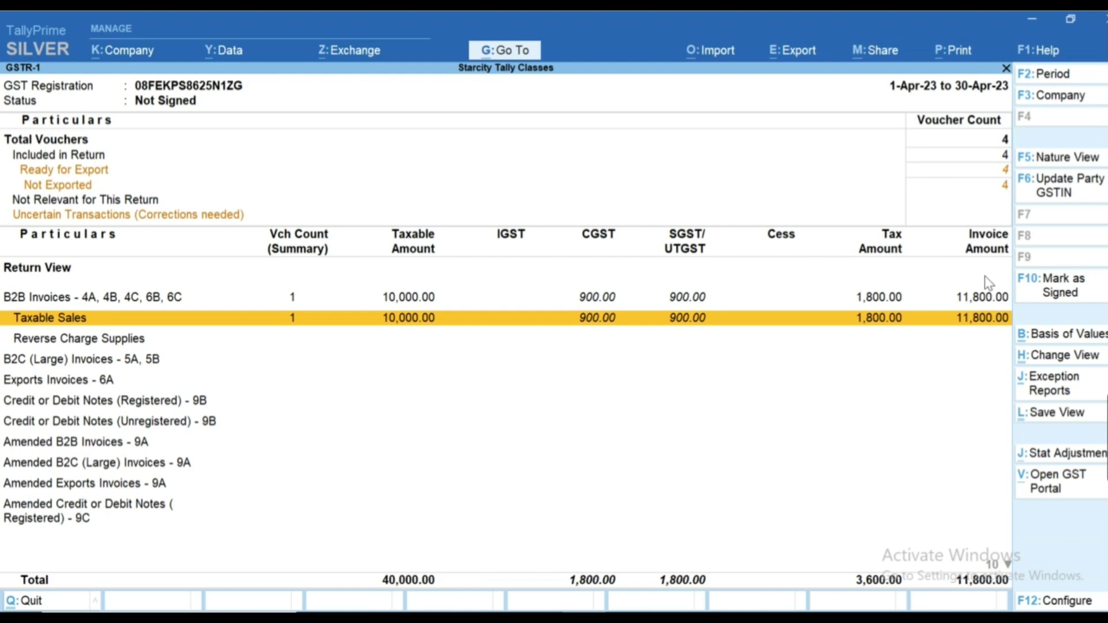
key(Up)
key(Down)
key(Down)
key(Down)
key(Down)
key(Down)
key(Down)
key(Down)
key(Down)
key(Down)
key(Up)
key(Up)
key(Up)
key(Up)
key(Up)
key(Up)
key(Up)
key(Up)
key(Up)
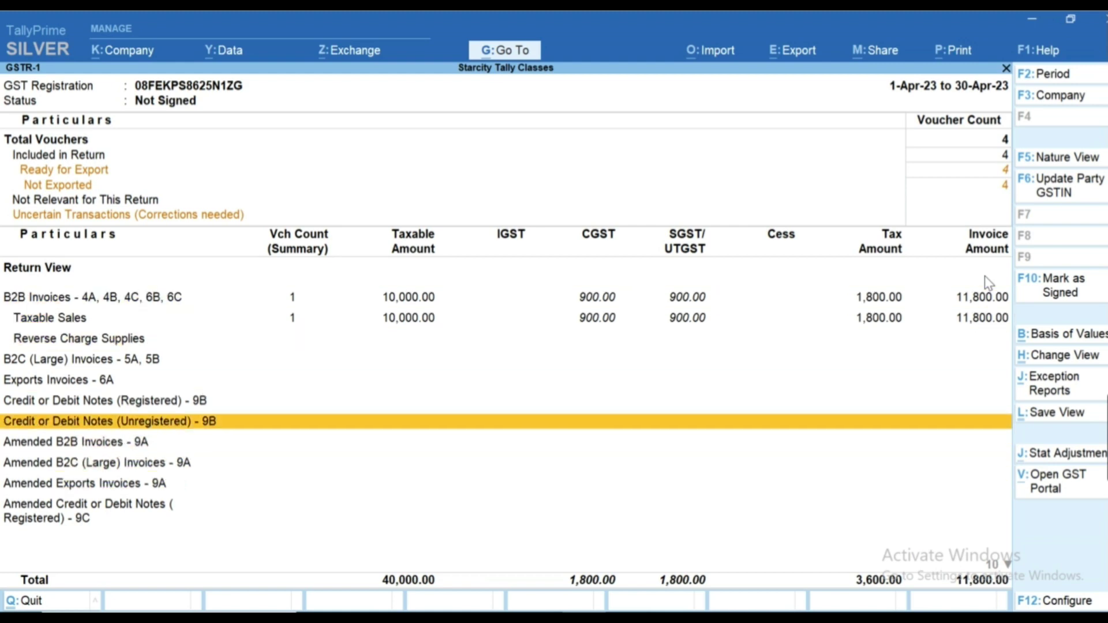
key(Down)
key(Down)
key(Down)
key(Down)
key(Down)
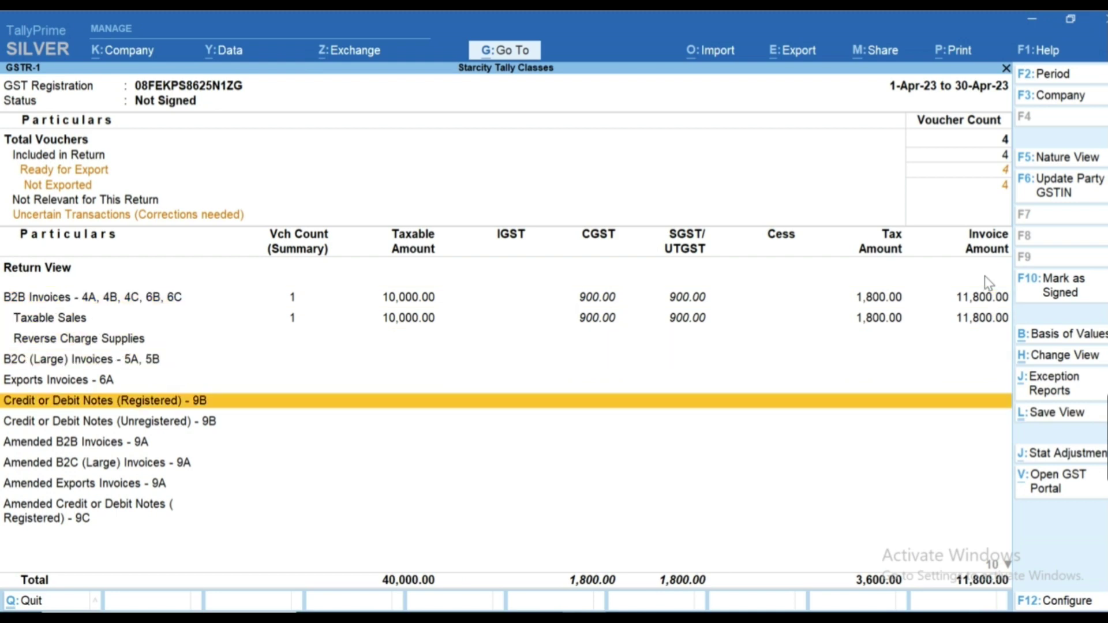